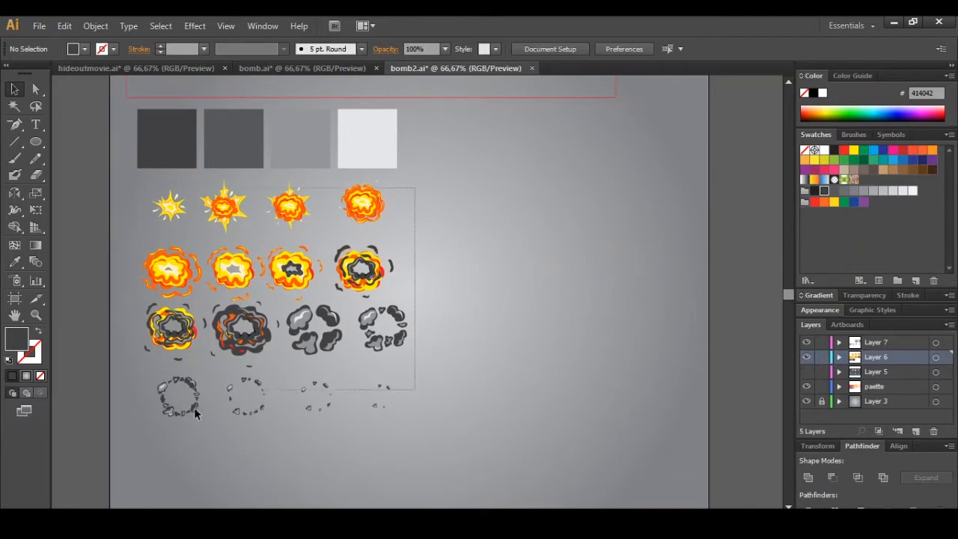
Select the four rows of explosion frames below the grey swatches and reposition them on the artboard
{"action": "left_click_drag", "start_coordinate": [150, 432], "coordinate": [409, 185]}
{"action": "left_click_drag", "start_coordinate": [226, 207], "coordinate": [526, 296]}
{"action": "left_click_drag", "start_coordinate": [470, 295], "coordinate": [271, 282]}
{"action": "left_click", "coordinate": [525, 295]}
Add new layers for the individual explosion frames and rename them by frame number, naming one layer 7
{"action": "left_click", "coordinate": [915, 431]}
{"action": "double_click", "coordinate": [879, 357]}
{"action": "left_click", "coordinate": [915, 431]}
{"action": "double_click", "coordinate": [879, 402]}
{"action": "type", "text": "7"}
{"action": "left_click", "coordinate": [885, 379]}
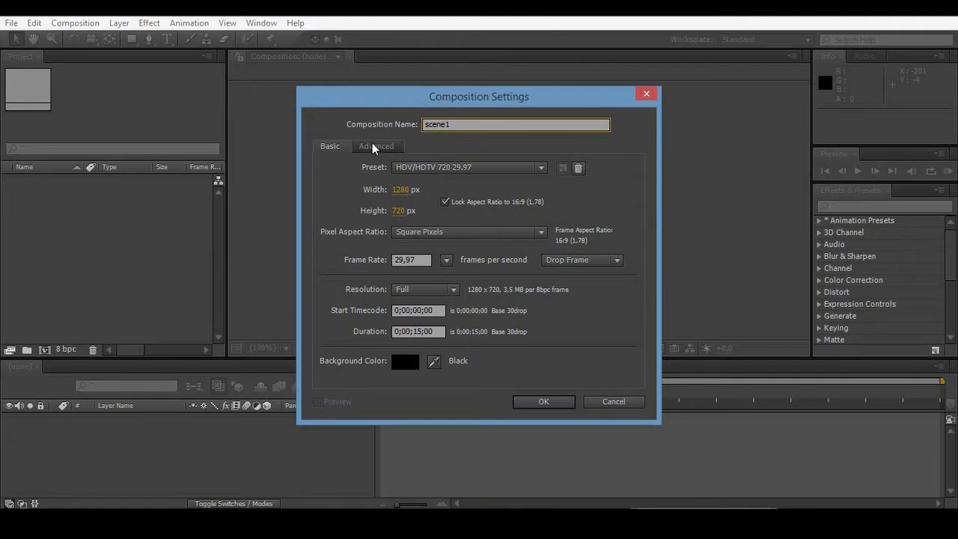
In After Effects, create a 15-second 1280 × 720 composition named scene1 and import cannonbg.ai as a composition with Layer Size footage dimensions
{"action": "left_click", "coordinate": [539, 402]}
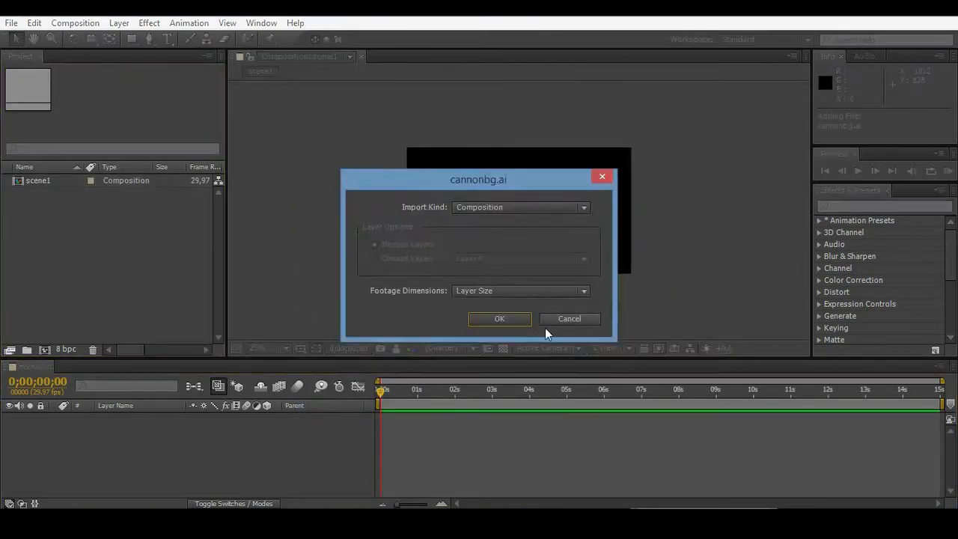
{"action": "left_click", "coordinate": [500, 320]}
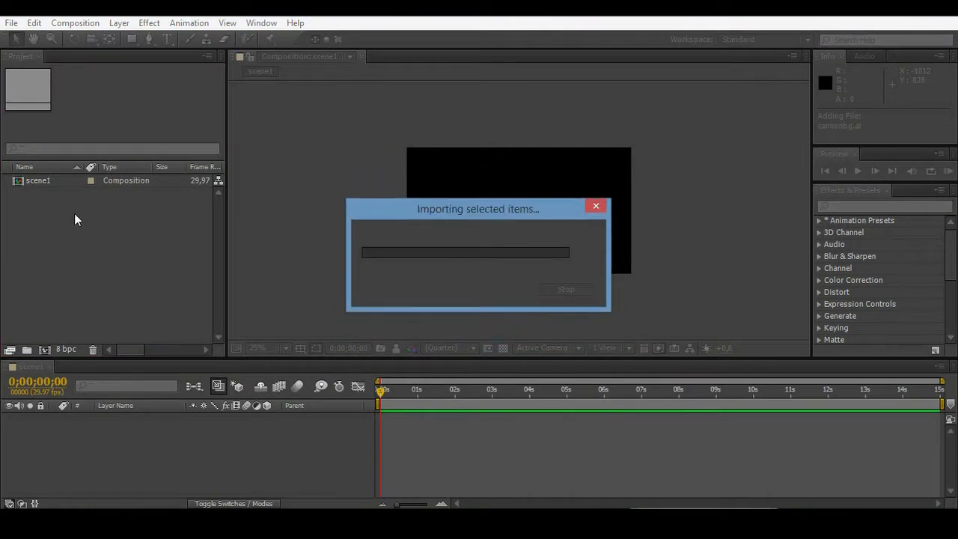
Add the cannonbg composition as a layer in scene1 and select the imported cannon composition
{"action": "left_click", "coordinate": [53, 207]}
{"action": "left_click", "coordinate": [64, 187]}
{"action": "left_click_drag", "start_coordinate": [105, 508], "coordinate": [131, 464]}
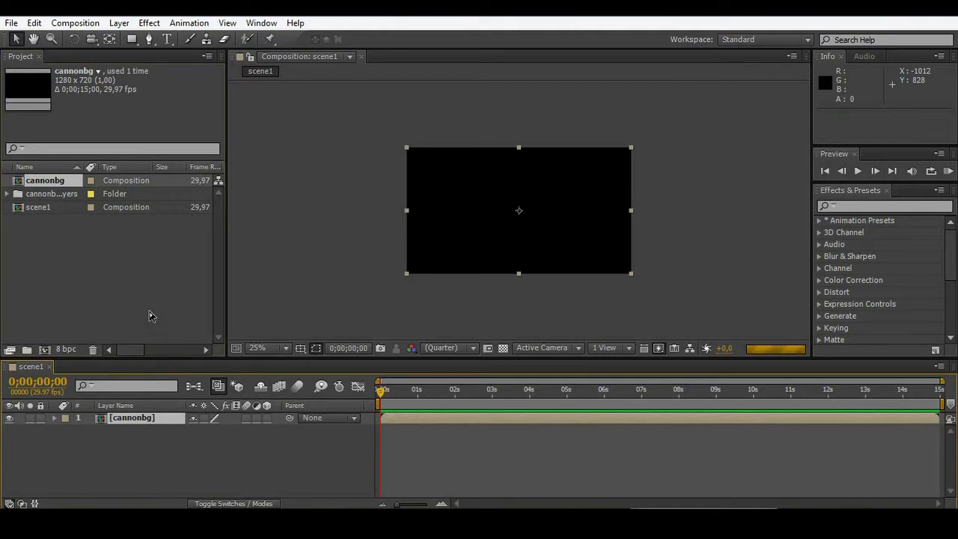
{"action": "left_click", "coordinate": [57, 180]}
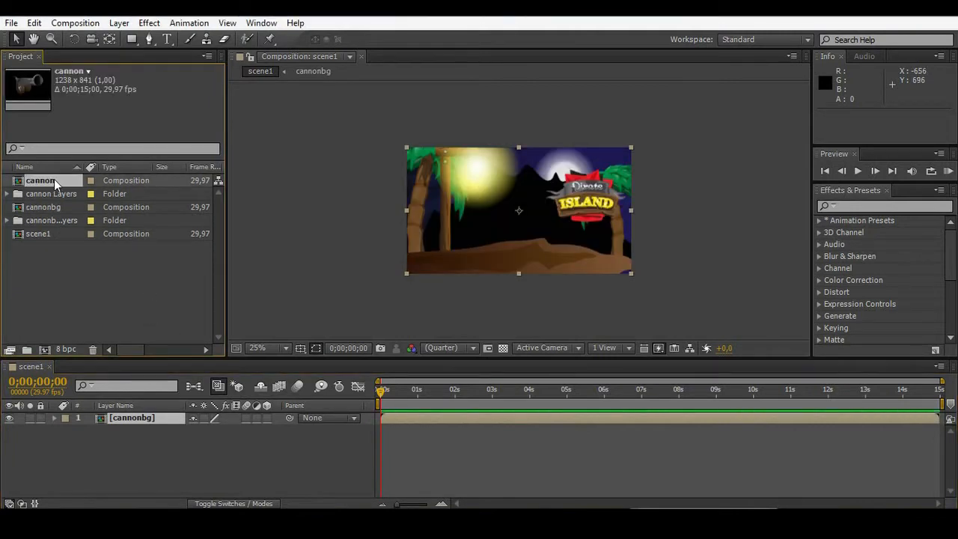
Cut the lamp glow layer, Layer 4, out of the cannonbg composition and paste it above cannonbg in scene1
{"action": "double_click", "coordinate": [135, 417]}
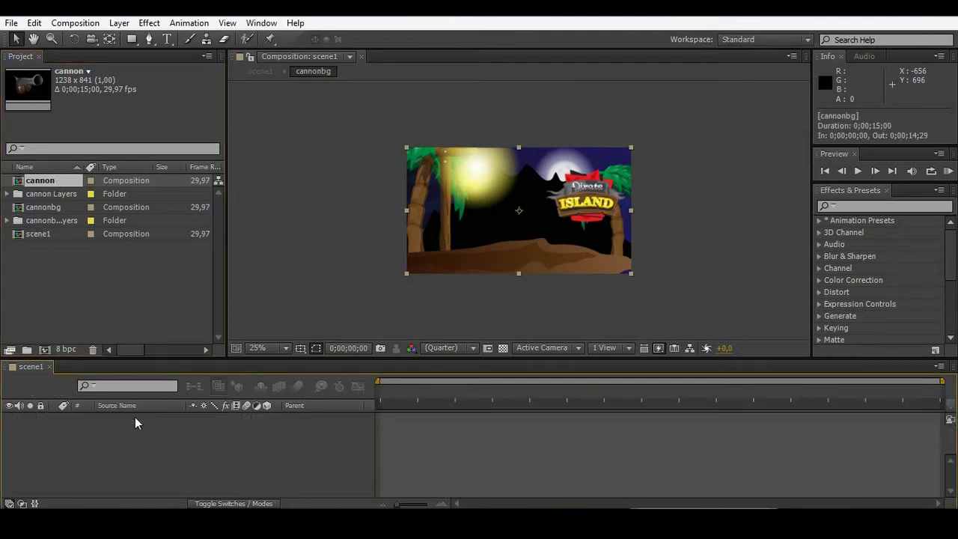
{"action": "left_click", "coordinate": [128, 422]}
{"action": "key", "text": "ctrl+x"}
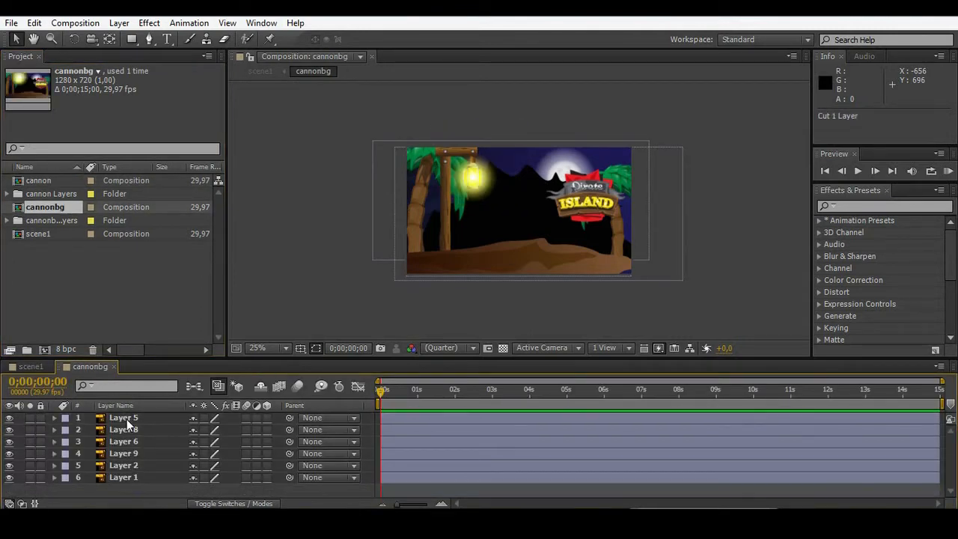
{"action": "left_click", "coordinate": [30, 368]}
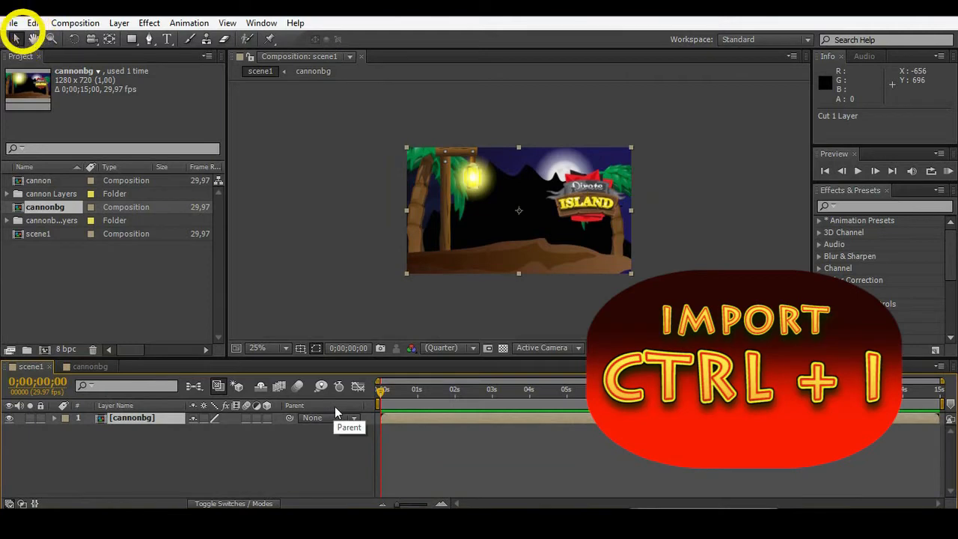
{"action": "key", "text": "ctrl+v"}
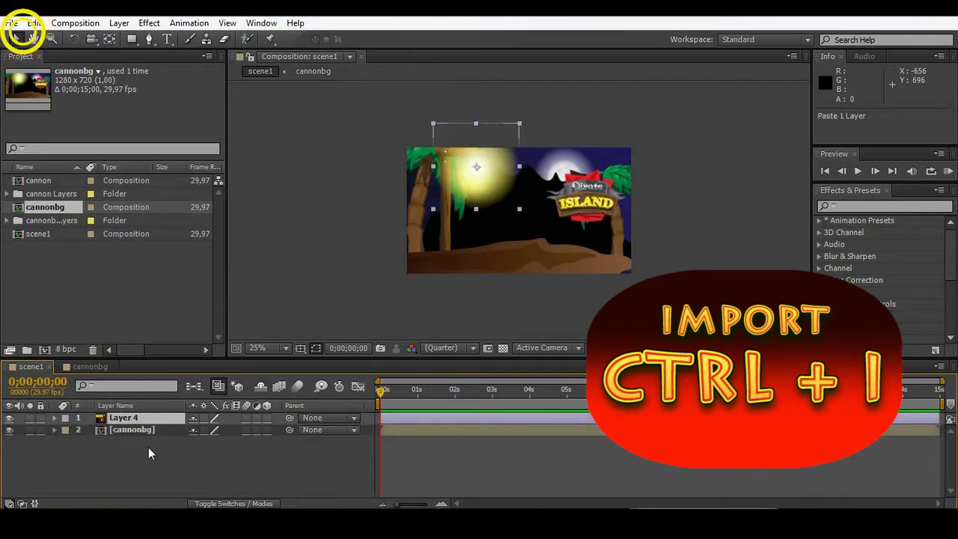
Lower the opacity of the lamp glow on Layer 4 in scene1 and collapse the layer's properties
{"action": "key", "text": "t"}
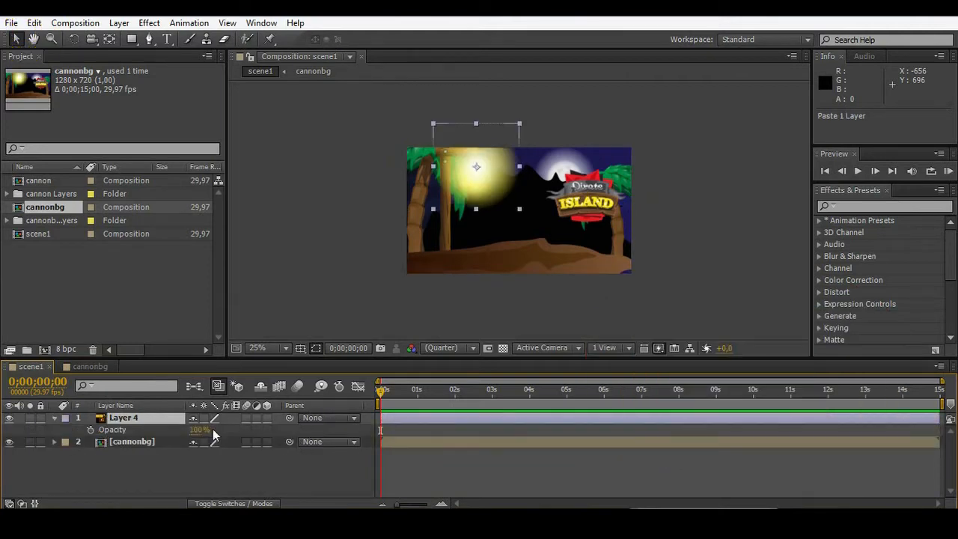
{"action": "left_click_drag", "start_coordinate": [193, 436], "coordinate": [171, 436]}
{"action": "left_click", "coordinate": [54, 418]}
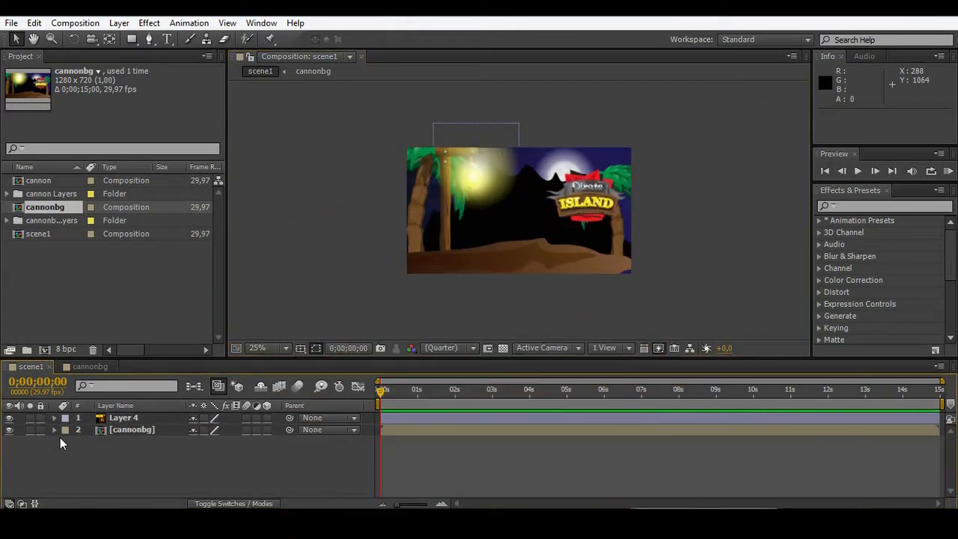
Add the cannon composition to scene1 as the uppermost layer and scale it to 68%
{"action": "left_click", "coordinate": [33, 182]}
{"action": "left_click_drag", "start_coordinate": [28, 184], "coordinate": [499, 200]}
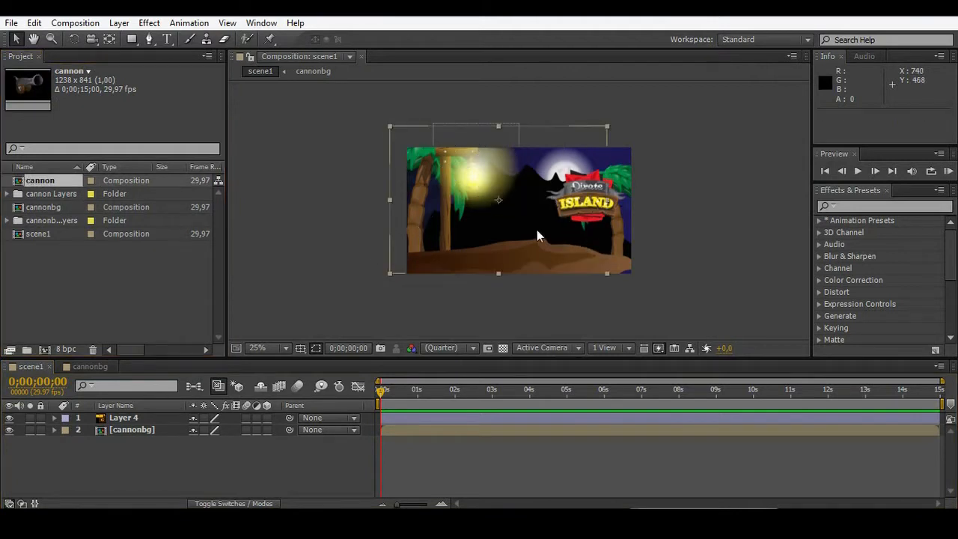
{"action": "key", "text": "s"}
{"action": "left_click_drag", "start_coordinate": [238, 430], "coordinate": [205, 430]}
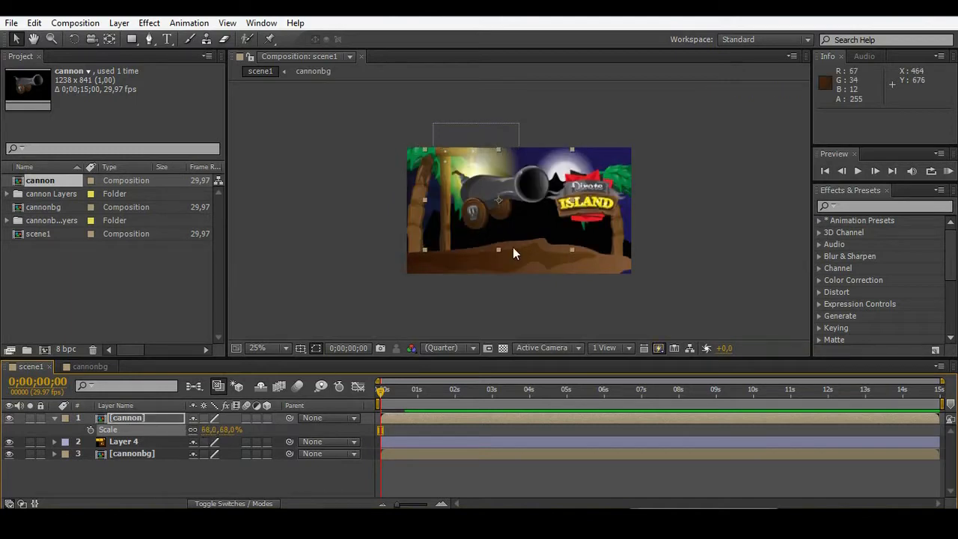
Move the cannon down onto the sand near the lamp post and scale it to 57%
{"action": "left_click_drag", "start_coordinate": [522, 187], "coordinate": [513, 220]}
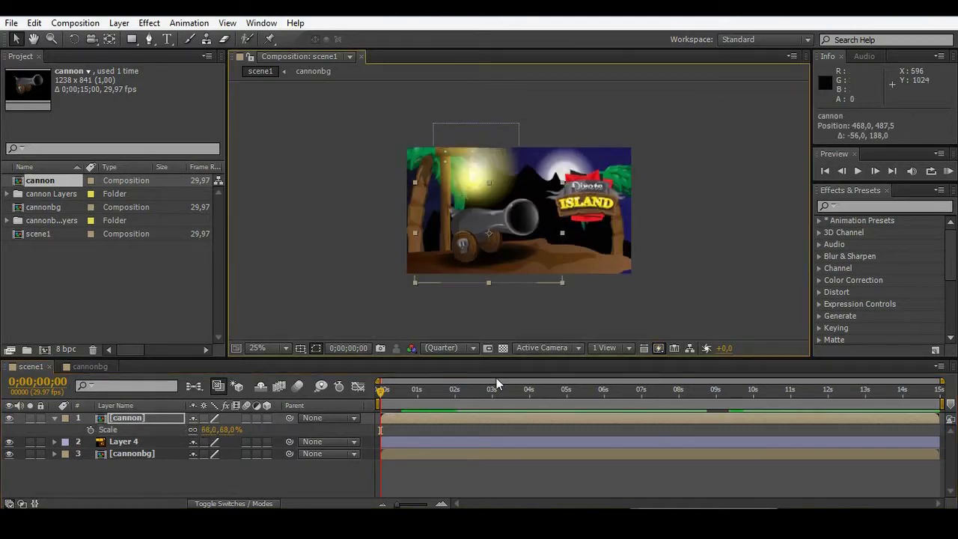
{"action": "left_click_drag", "start_coordinate": [224, 433], "coordinate": [220, 434]}
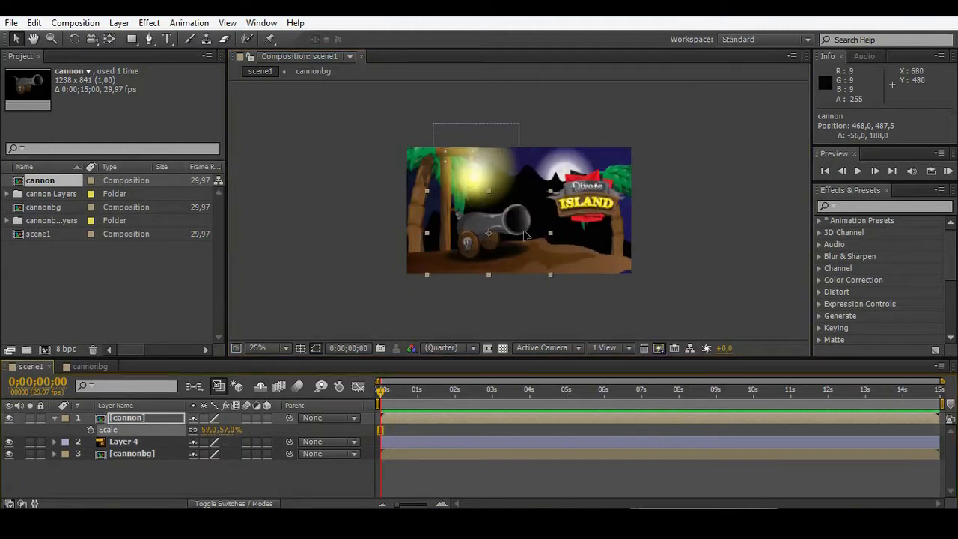
{"action": "left_click_drag", "start_coordinate": [527, 236], "coordinate": [509, 236]}
{"action": "left_click", "coordinate": [733, 219]}
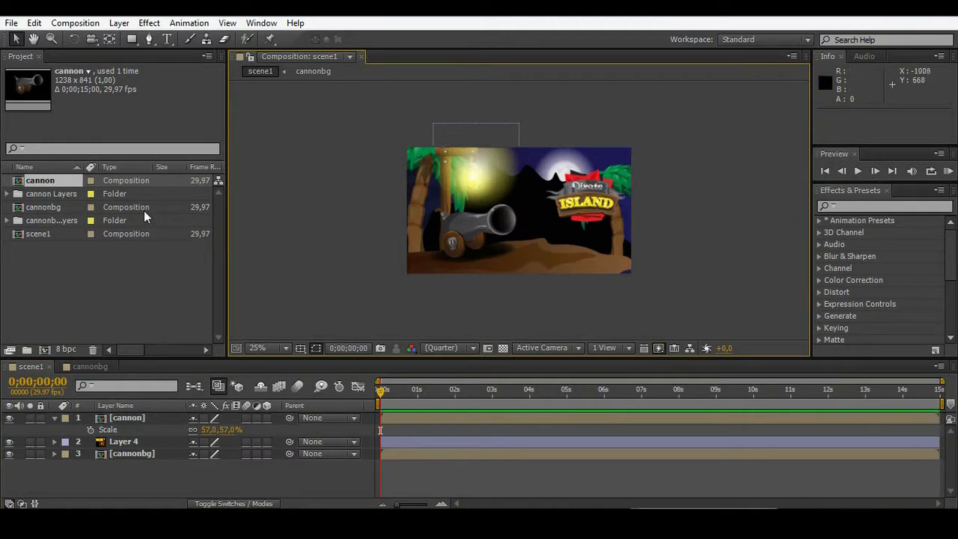
Import bomb2.ai as a composition and place it above the cannon layer in scene1
{"action": "double_click", "coordinate": [126, 266]}
{"action": "left_click", "coordinate": [505, 323]}
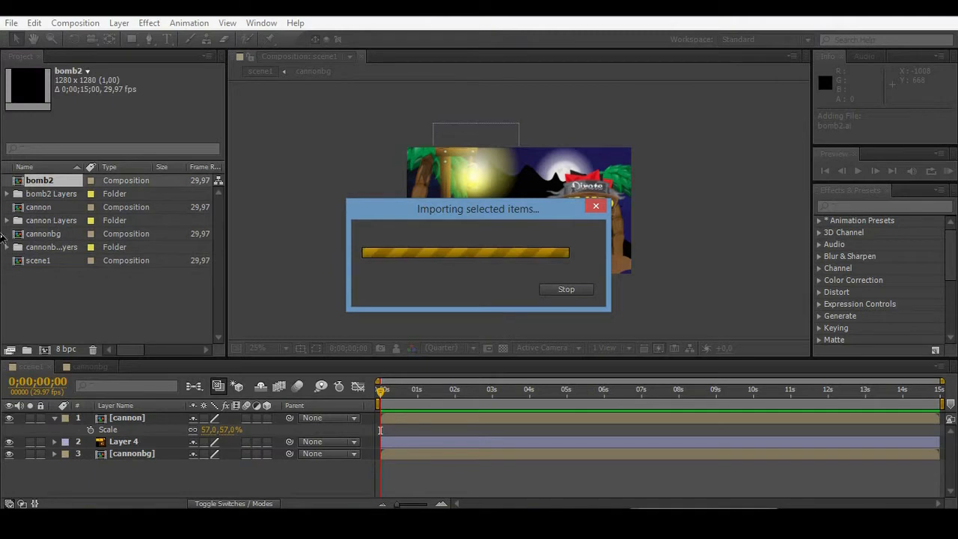
{"action": "left_click", "coordinate": [104, 292]}
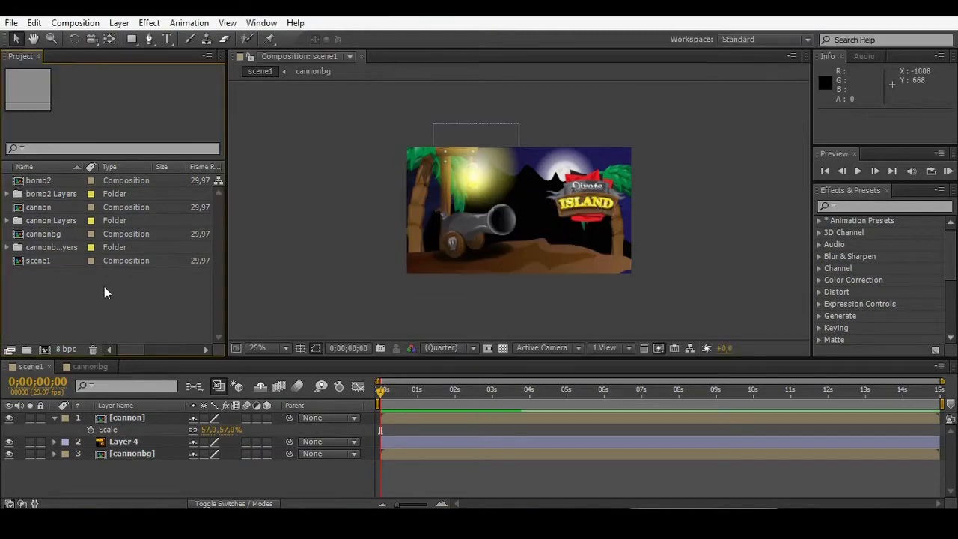
{"action": "left_click", "coordinate": [46, 179]}
{"action": "left_click_drag", "start_coordinate": [30, 260], "coordinate": [135, 420]}
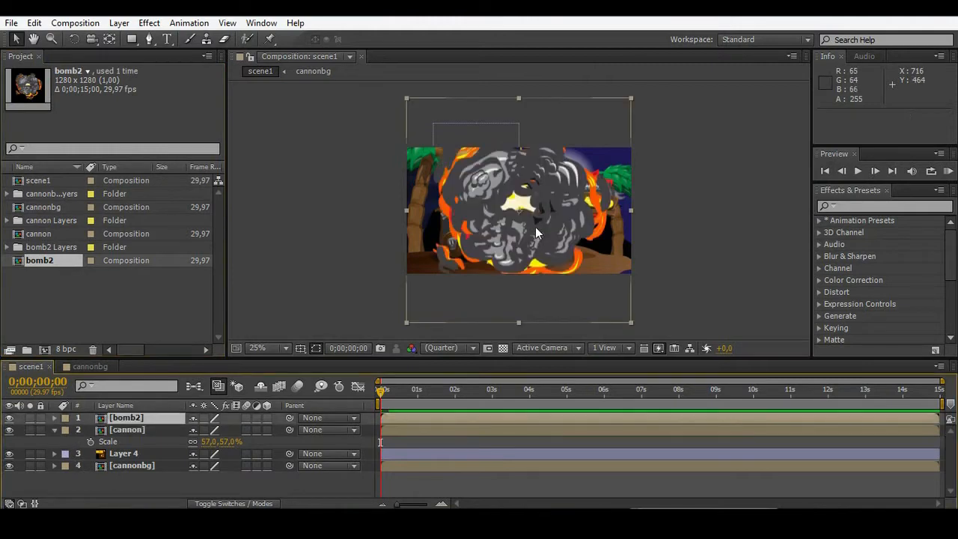
Move the bomb2 explosion in scene1 to position 692, 376 and toggle its visibility
{"action": "left_click_drag", "start_coordinate": [546, 194], "coordinate": [544, 203]}
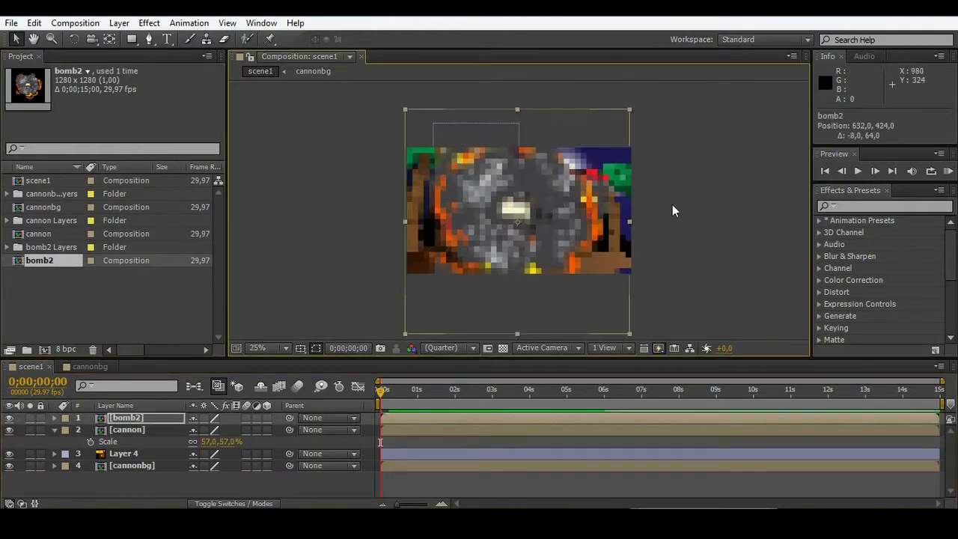
{"action": "mouse_move", "coordinate": [570, 248]}
{"action": "left_mouse_down"}
{"action": "mouse_move", "coordinate": [573, 238]}
{"action": "mouse_move", "coordinate": [557, 235]}
{"action": "left_mouse_up"}
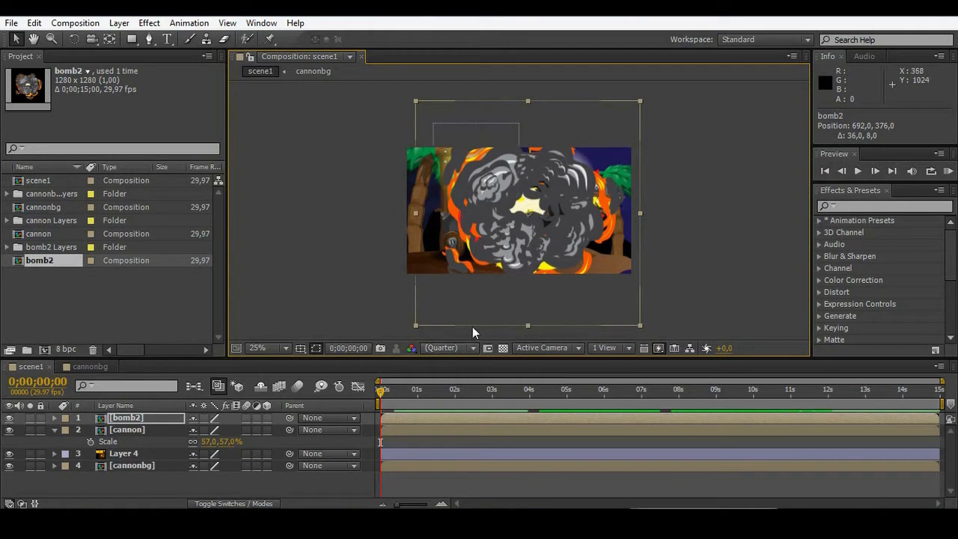
{"action": "left_click", "coordinate": [100, 422]}
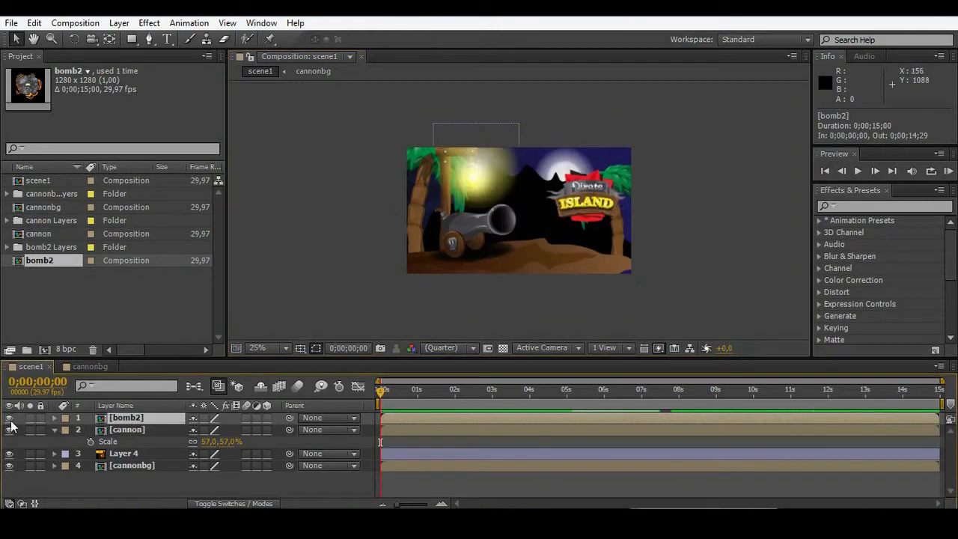
Open the bomb2 composition and trim all of its selected layers to a duration of one frame
{"action": "double_click", "coordinate": [101, 420]}
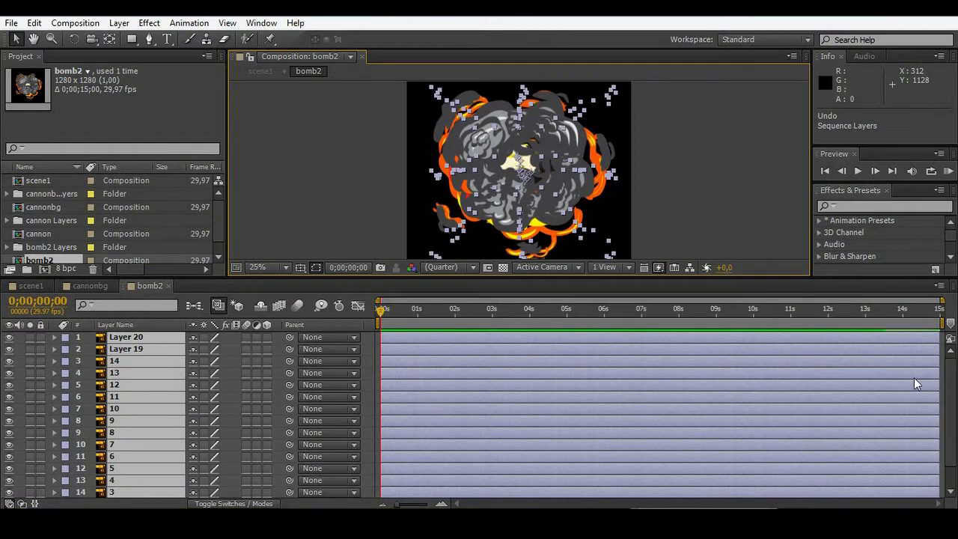
{"action": "left_click", "coordinate": [783, 342]}
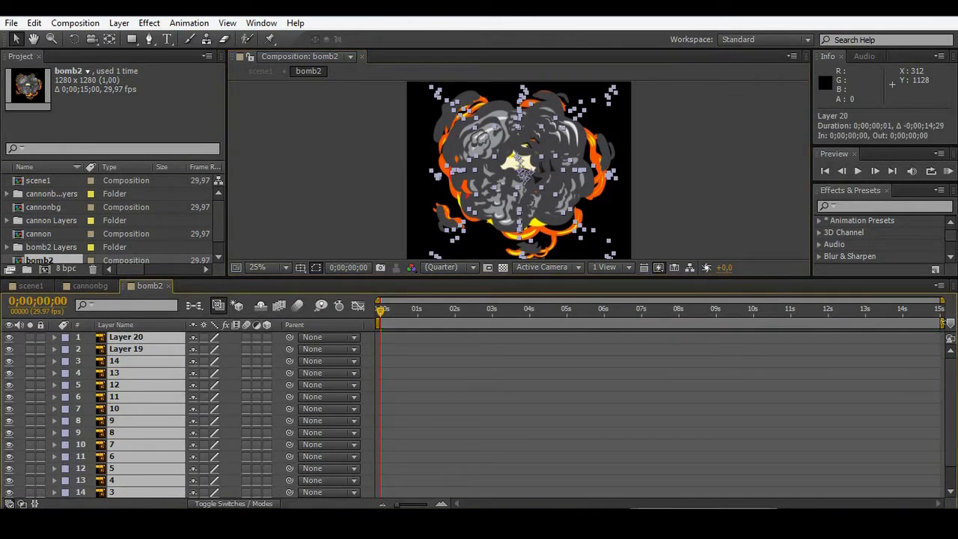
{"action": "left_click_drag", "start_coordinate": [942, 322], "coordinate": [667, 322]}
{"action": "left_click_drag", "start_coordinate": [487, 342], "coordinate": [487, 342]}
{"action": "left_click_drag", "start_coordinate": [945, 300], "coordinate": [403, 300]}
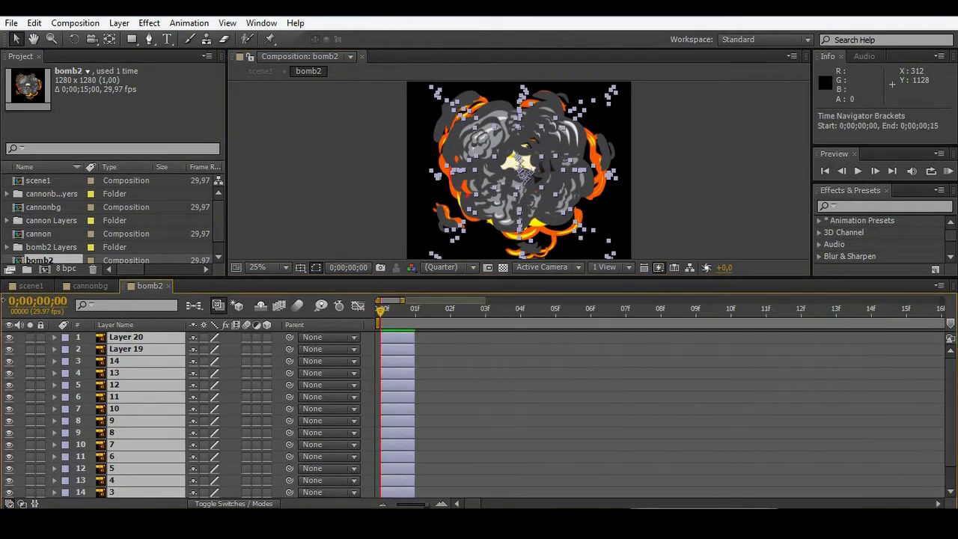
Sequence all sixteen bomb2 layers one after another without overlap, starting from layer 1
{"action": "left_click", "coordinate": [185, 23]}
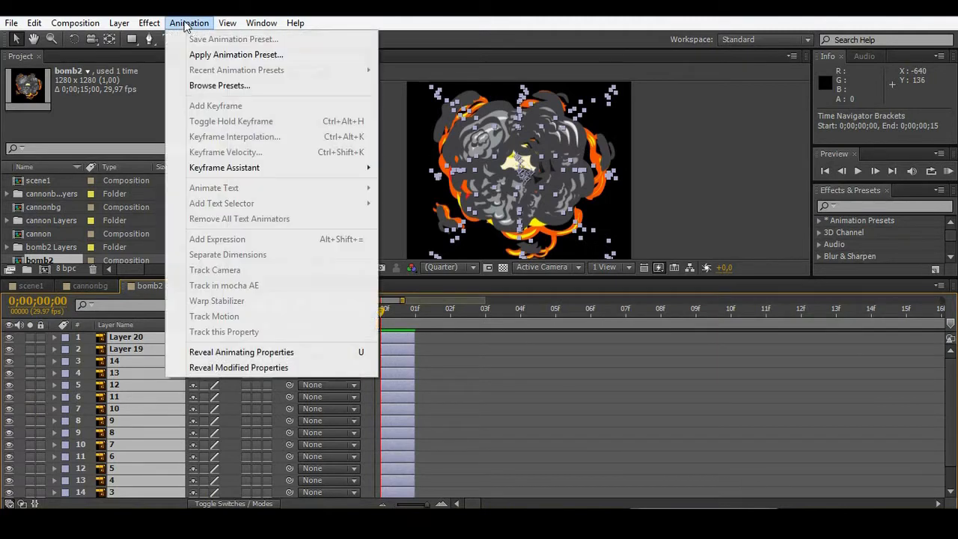
{"action": "left_click", "coordinate": [161, 490]}
{"action": "left_click_drag", "start_coordinate": [251, 277], "coordinate": [251, 240]}
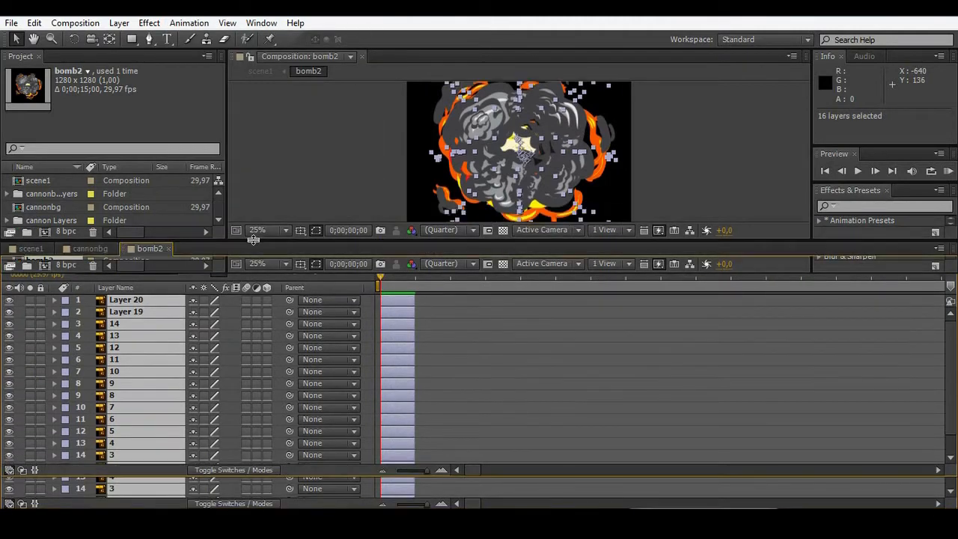
{"action": "left_click", "coordinate": [133, 488]}
{"action": "left_click", "coordinate": [133, 480]}
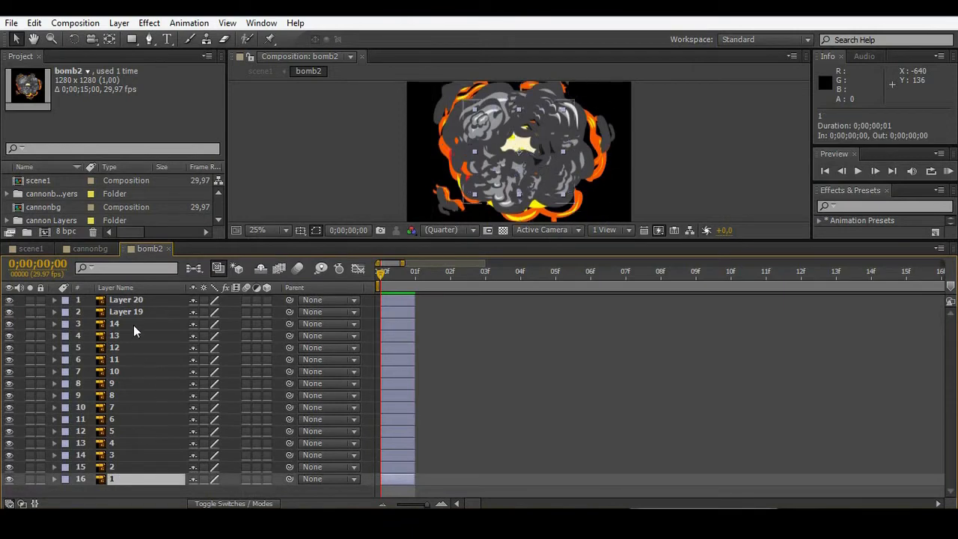
{"action": "key", "text": "ctrl+a"}
{"action": "left_click", "coordinate": [189, 23]}
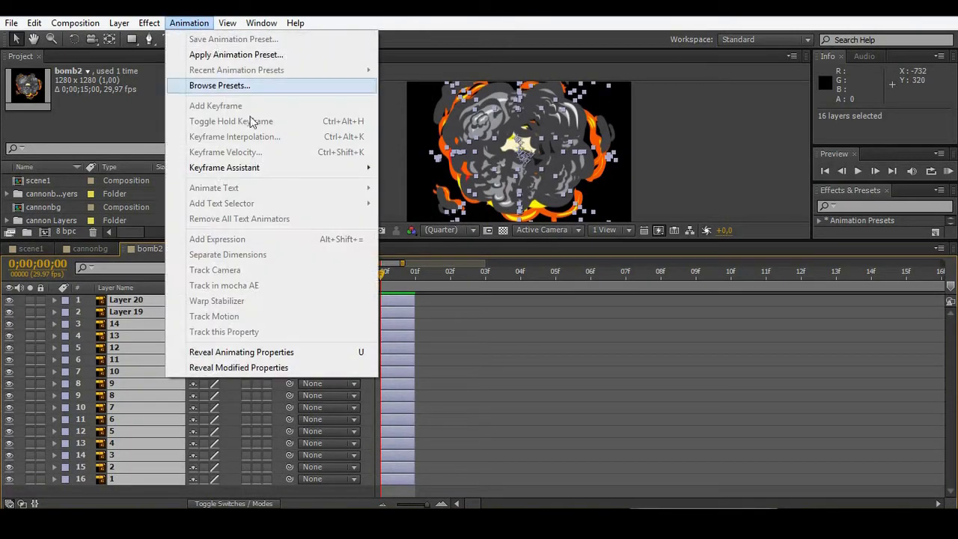
{"action": "mouse_move", "coordinate": [268, 166]}
{"action": "left_click", "coordinate": [455, 275]}
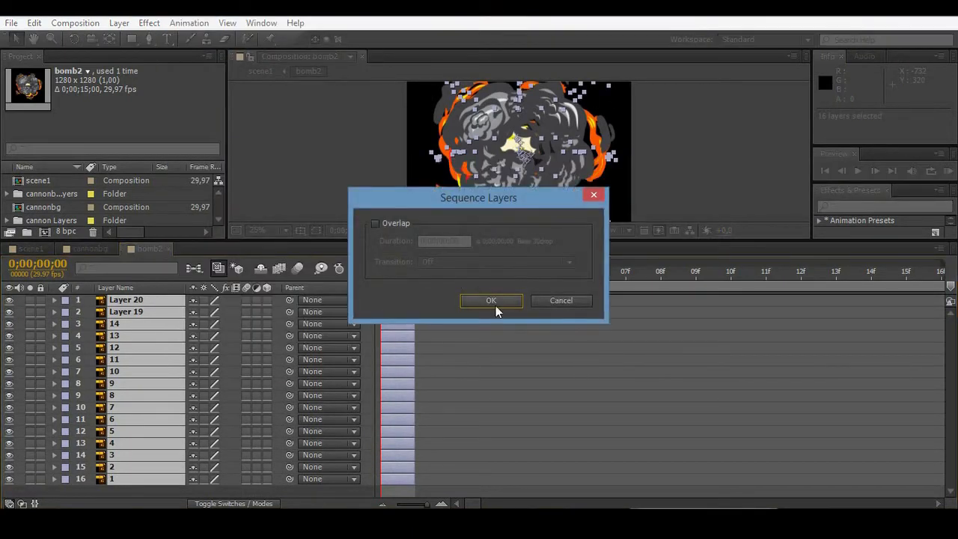
{"action": "left_click", "coordinate": [496, 305]}
Preview the sequenced explosion and shorten the bomb2 work area to end at frame 15
{"action": "key", "text": "space"}
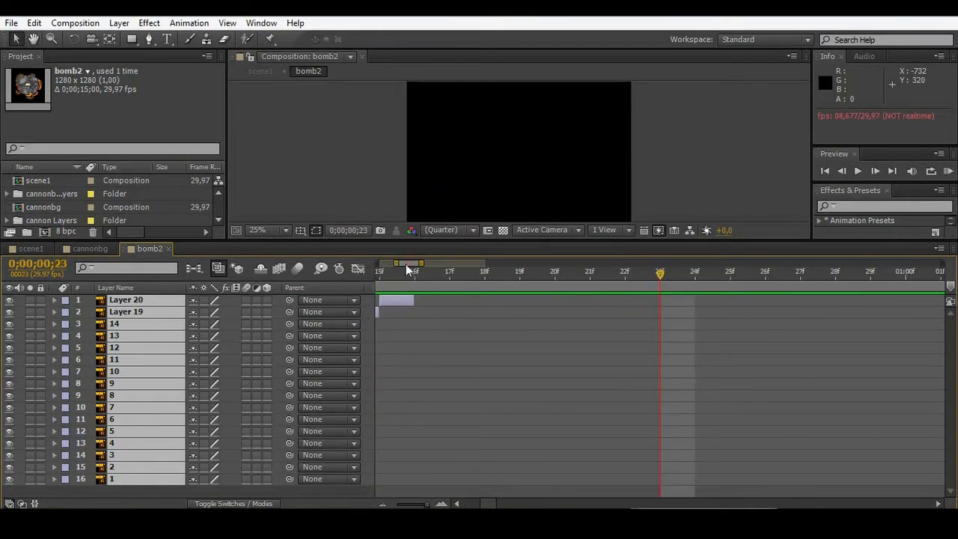
{"action": "left_click_drag", "start_coordinate": [396, 264], "coordinate": [494, 263]}
{"action": "left_click_drag", "start_coordinate": [906, 286], "coordinate": [474, 300]}
{"action": "left_click_drag", "start_coordinate": [496, 263], "coordinate": [416, 264]}
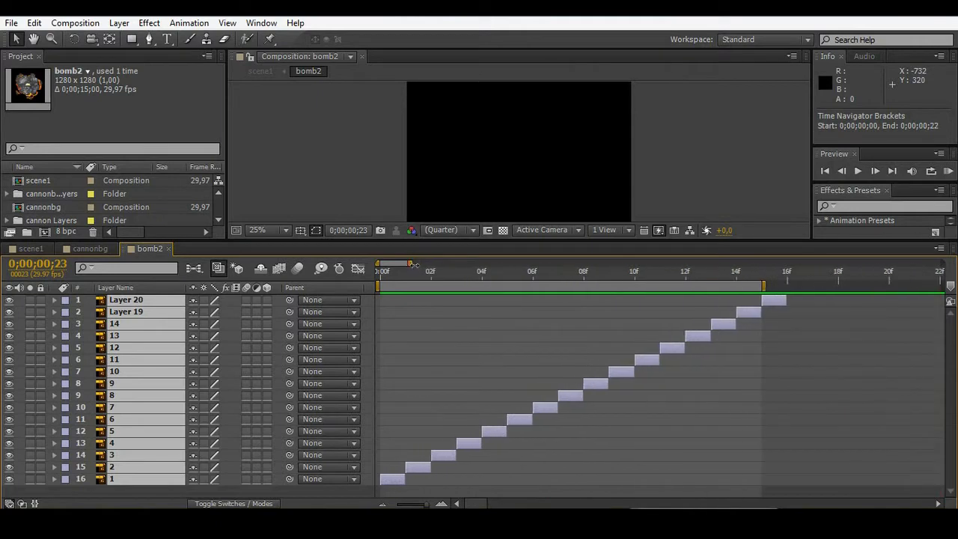
Undo the work area's one-frame shift and extend its end to frame 16, where Layer 20 ends
{"action": "left_click_drag", "start_coordinate": [703, 287], "coordinate": [727, 286]}
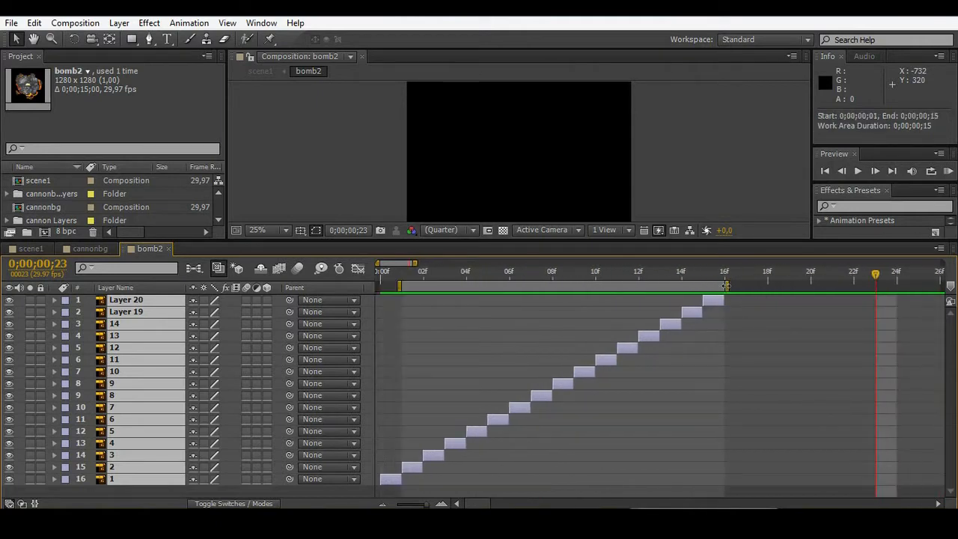
{"action": "key", "text": "ctrl+z"}
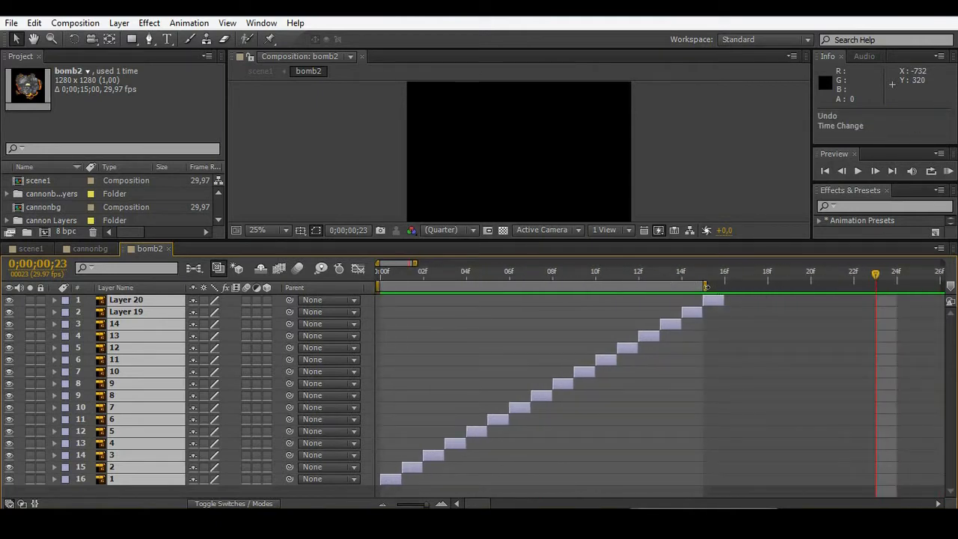
{"action": "left_click_drag", "start_coordinate": [706, 287], "coordinate": [739, 286]}
{"action": "left_click_drag", "start_coordinate": [418, 263], "coordinate": [501, 263]}
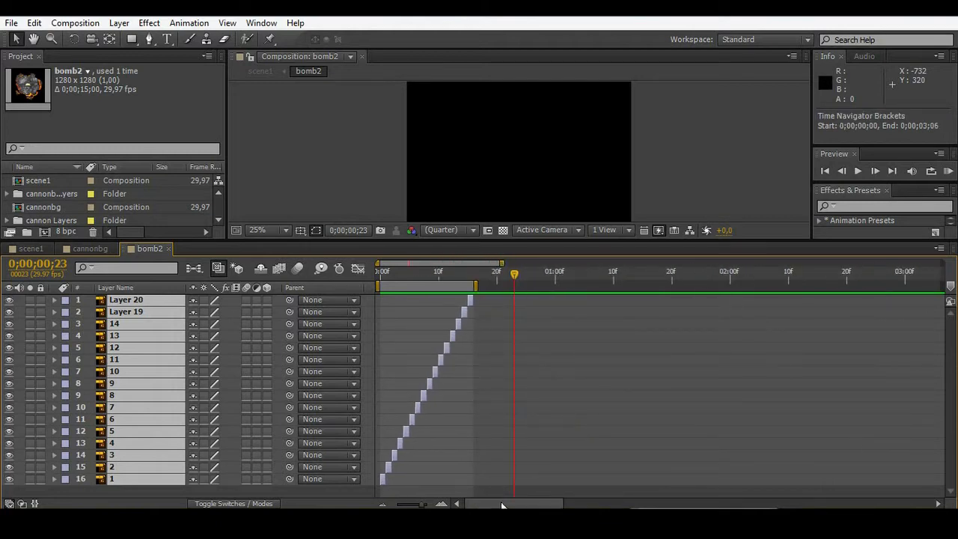
Trim the bomb2 composition's duration to its work area
{"action": "left_click_drag", "start_coordinate": [503, 263], "coordinate": [462, 264]}
{"action": "right_click", "coordinate": [494, 285]}
{"action": "left_click", "coordinate": [566, 322]}
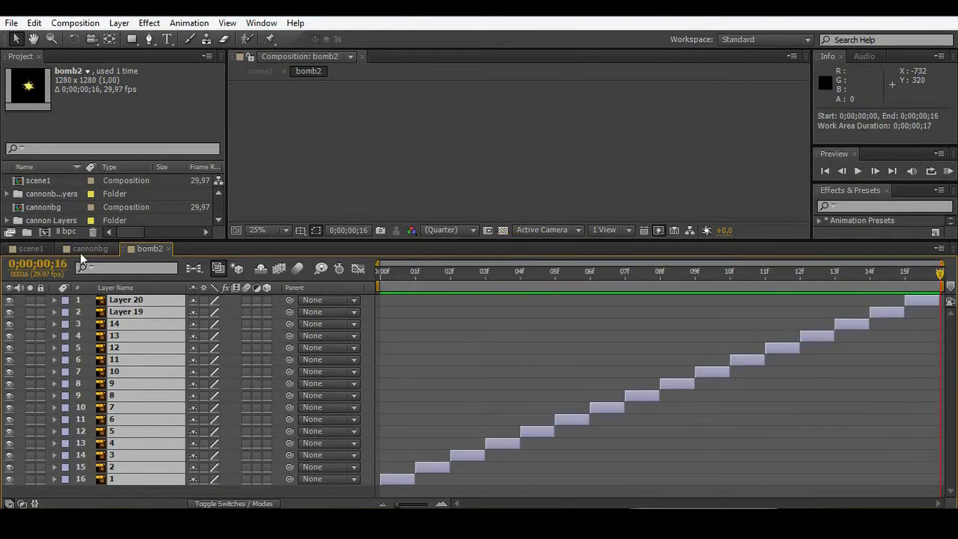
Return to the scene1 composition and preview the explosion from the first frame
{"action": "left_click", "coordinate": [32, 250]}
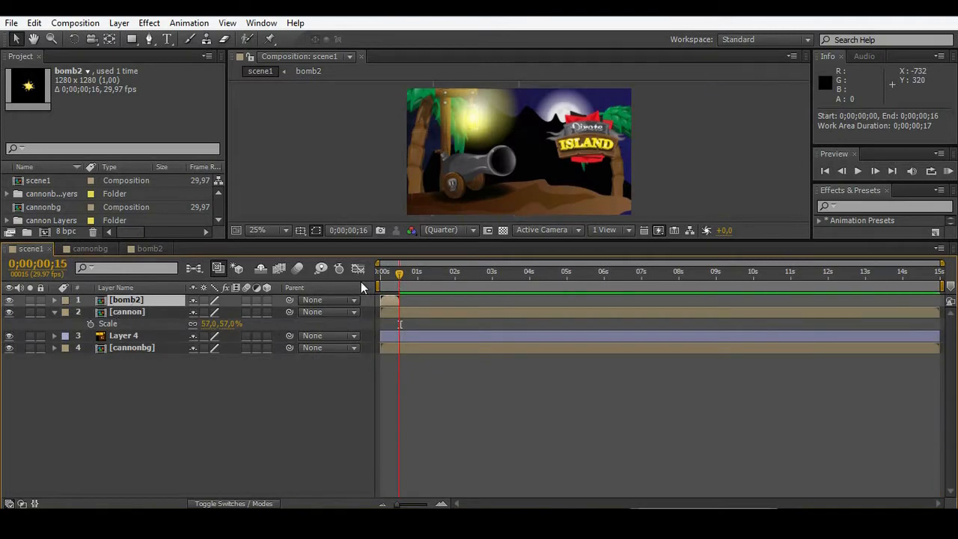
{"action": "key", "text": "space"}
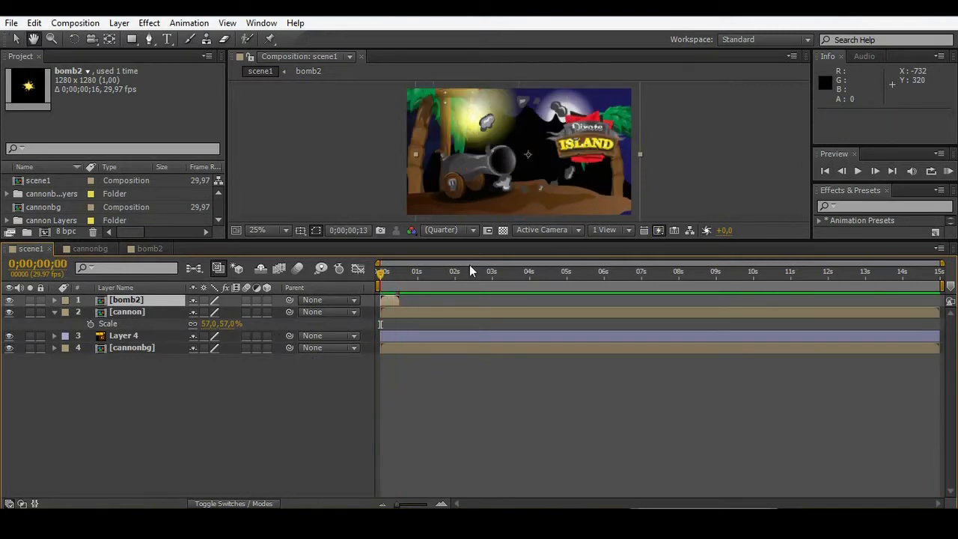
{"action": "left_click", "coordinate": [398, 269]}
{"action": "left_click_drag", "start_coordinate": [397, 274], "coordinate": [371, 272]}
{"action": "key", "text": "space"}
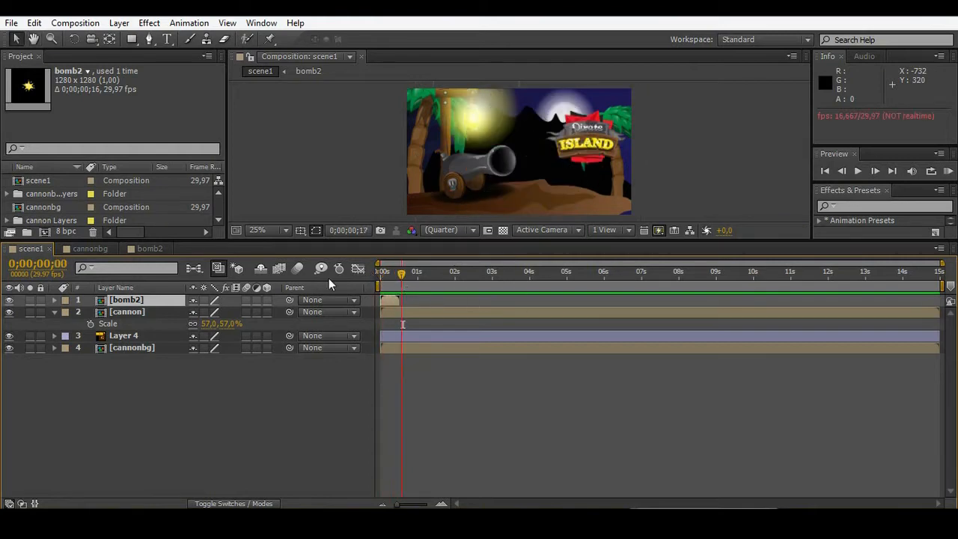
Shift the bomb2 layer along the timeline so it starts at 0;00;00;19, and preview its timing
{"action": "left_click_drag", "start_coordinate": [390, 301], "coordinate": [369, 279]}
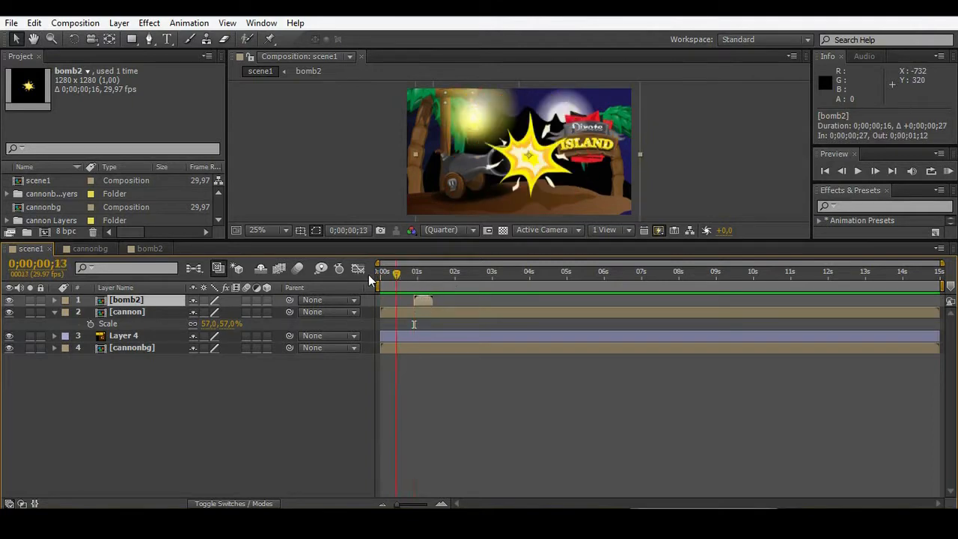
{"action": "key", "text": "space"}
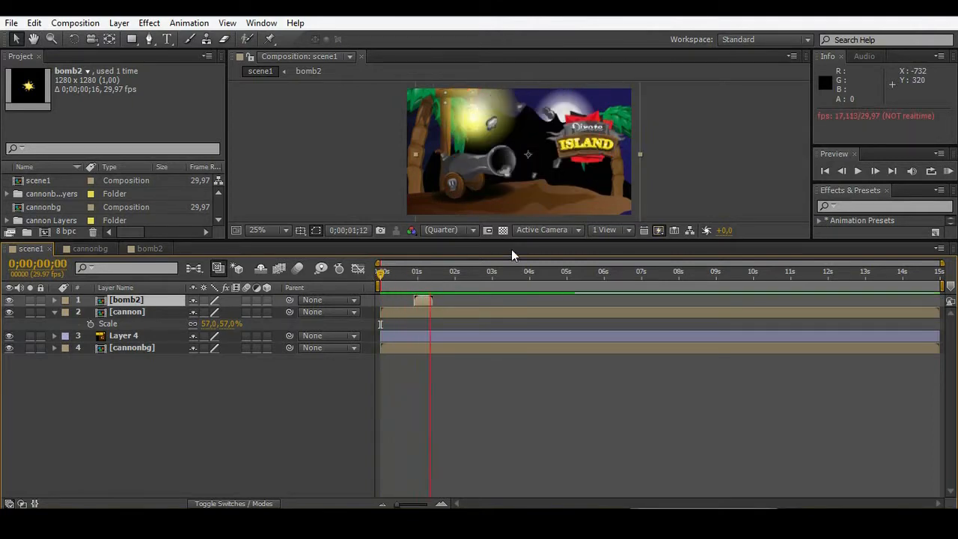
{"action": "left_click_drag", "start_coordinate": [424, 302], "coordinate": [420, 302]}
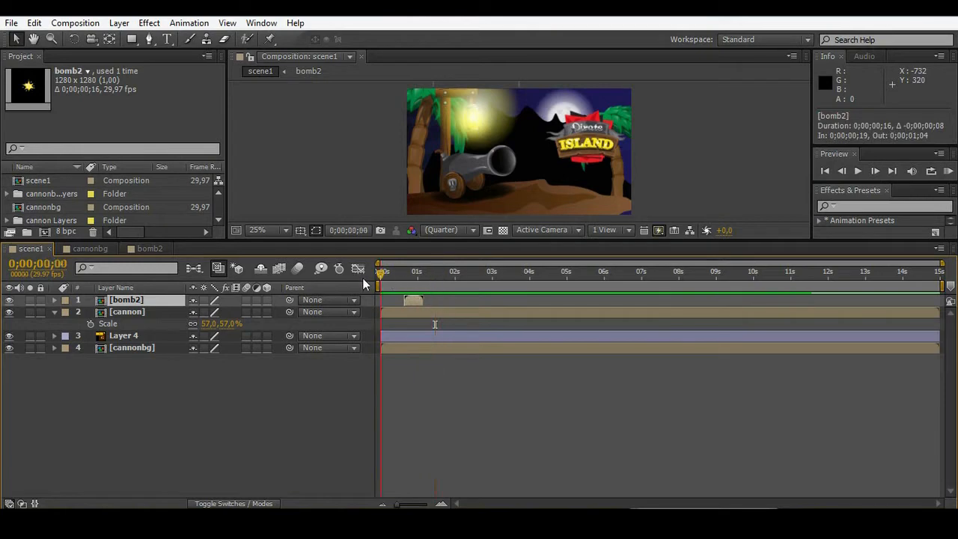
{"action": "key", "text": "space"}
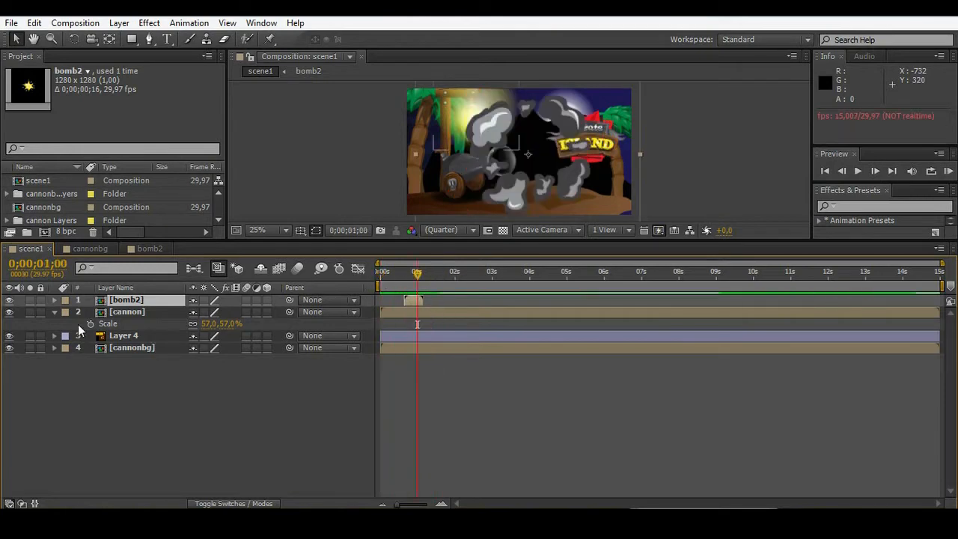
Move the bomb2 explosion over the cannon's muzzle, to about 572, 444, and preview it from the start
{"action": "left_click", "coordinate": [54, 312]}
{"action": "left_click_drag", "start_coordinate": [424, 273], "coordinate": [414, 273]}
{"action": "left_click_drag", "start_coordinate": [553, 179], "coordinate": [519, 199]}
{"action": "left_click_drag", "start_coordinate": [415, 275], "coordinate": [374, 279]}
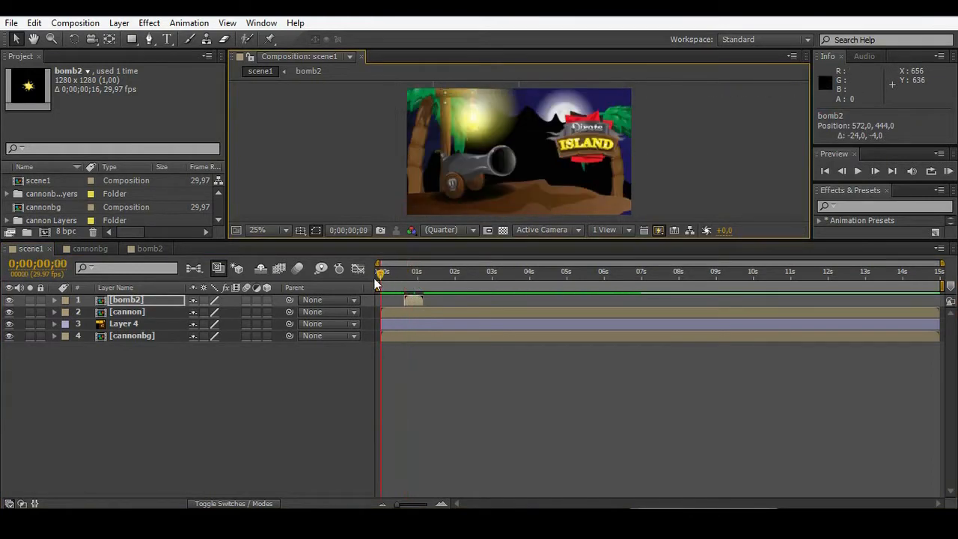
{"action": "key", "text": "space"}
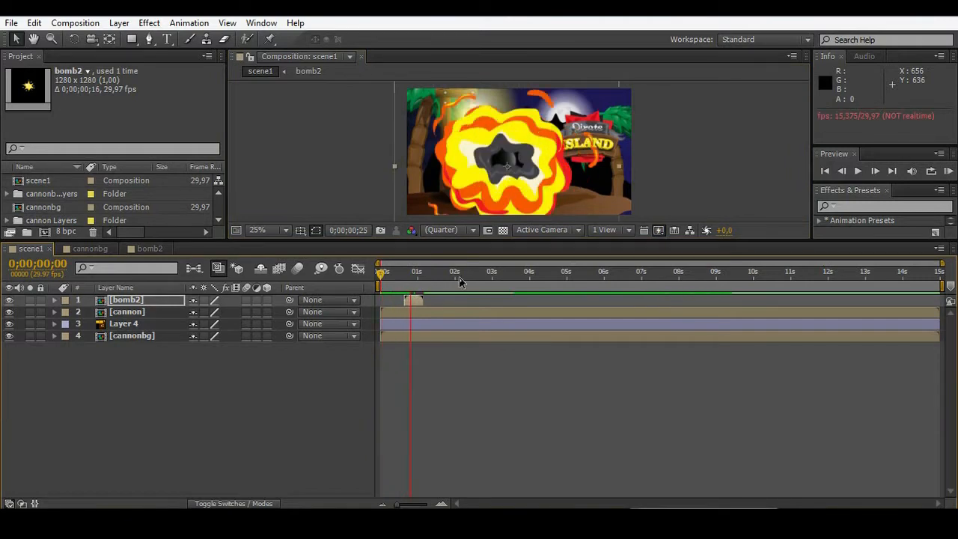
Enlarge the composition view and duplicate the bomb2 layer with the current time at 0;00;00;25
{"action": "left_click_drag", "start_coordinate": [551, 244], "coordinate": [562, 309]}
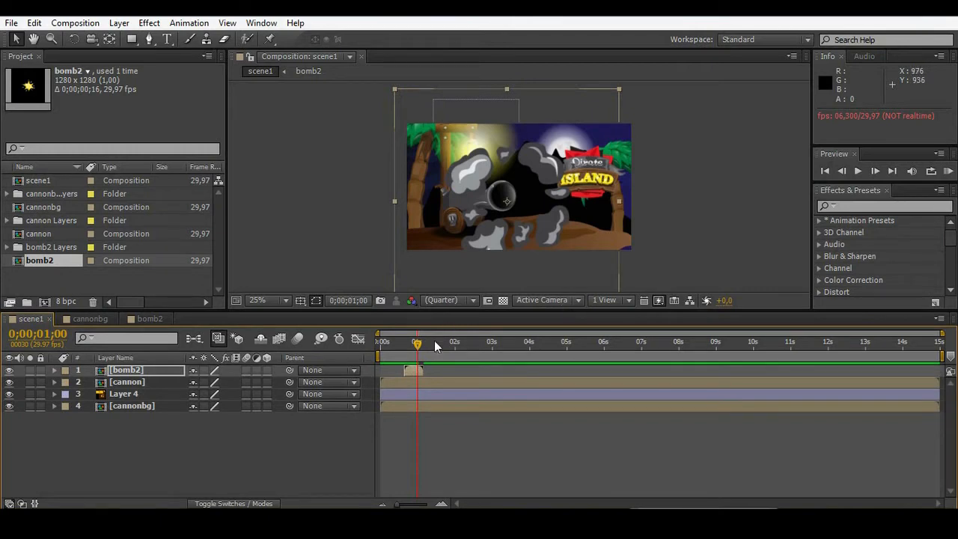
{"action": "left_click_drag", "start_coordinate": [415, 347], "coordinate": [412, 346]}
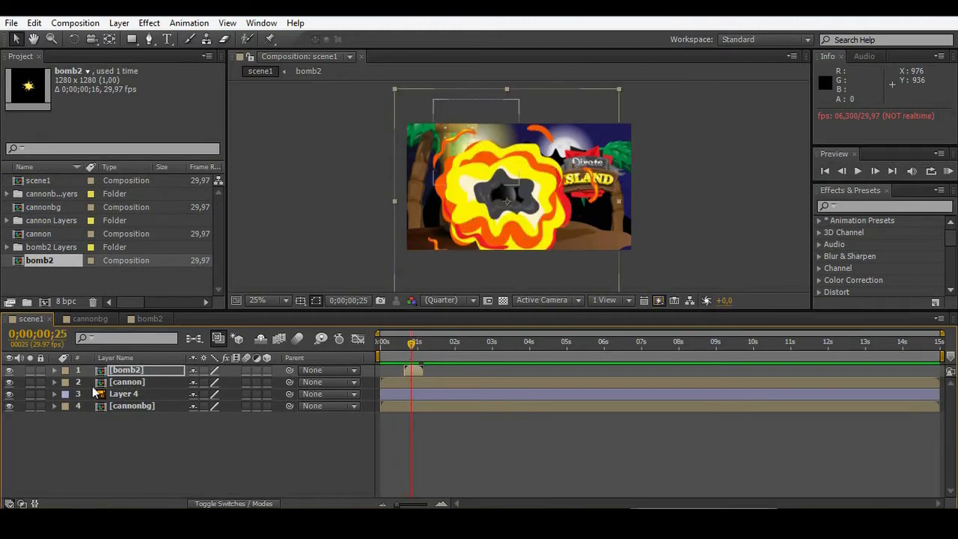
{"action": "left_click", "coordinate": [123, 370]}
{"action": "key", "text": "ctrl+d"}
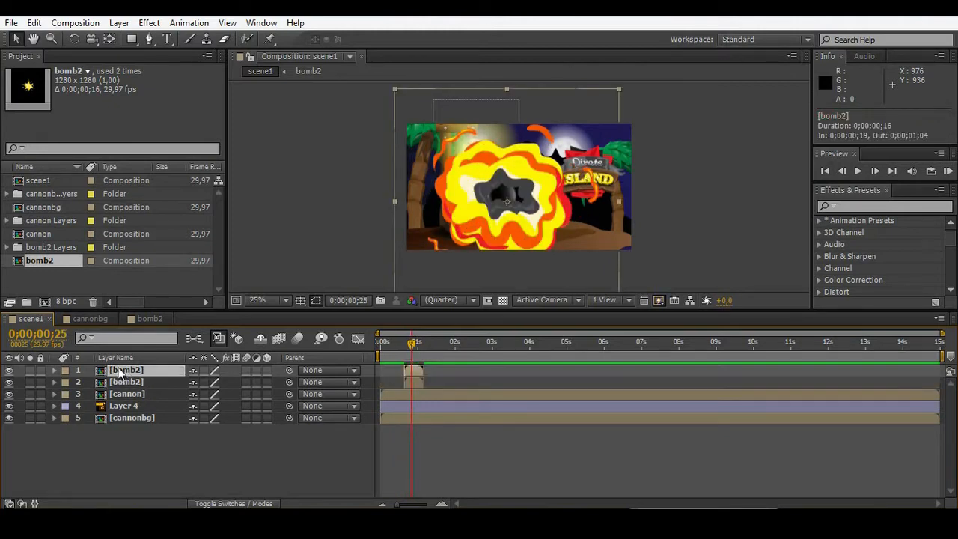
Scale up the duplicated bomb2 layer slightly, rotate it to 174°, and nudge it upward
{"action": "key", "text": "s"}
{"action": "left_click_drag", "start_coordinate": [233, 383], "coordinate": [360, 372]}
{"action": "key", "text": "r"}
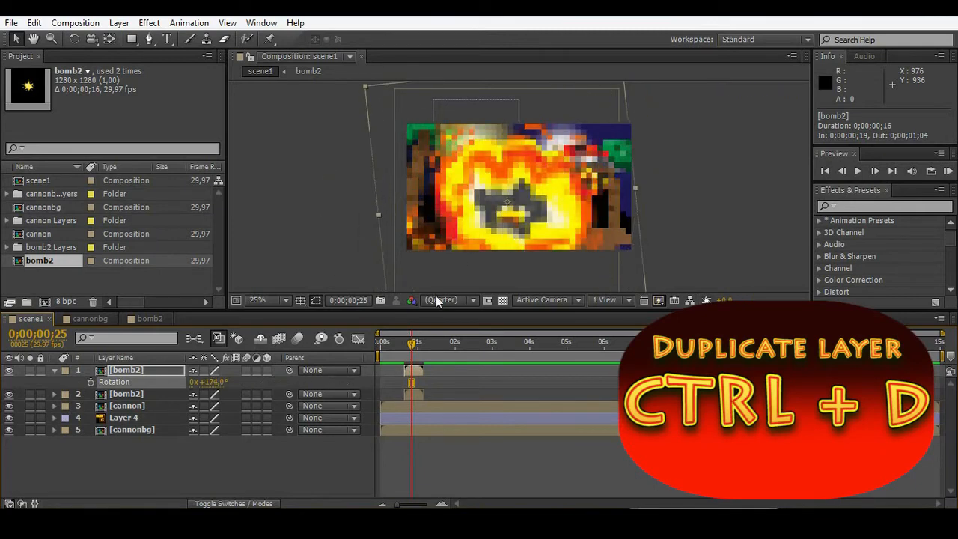
{"action": "left_click_drag", "start_coordinate": [542, 237], "coordinate": [541, 230]}
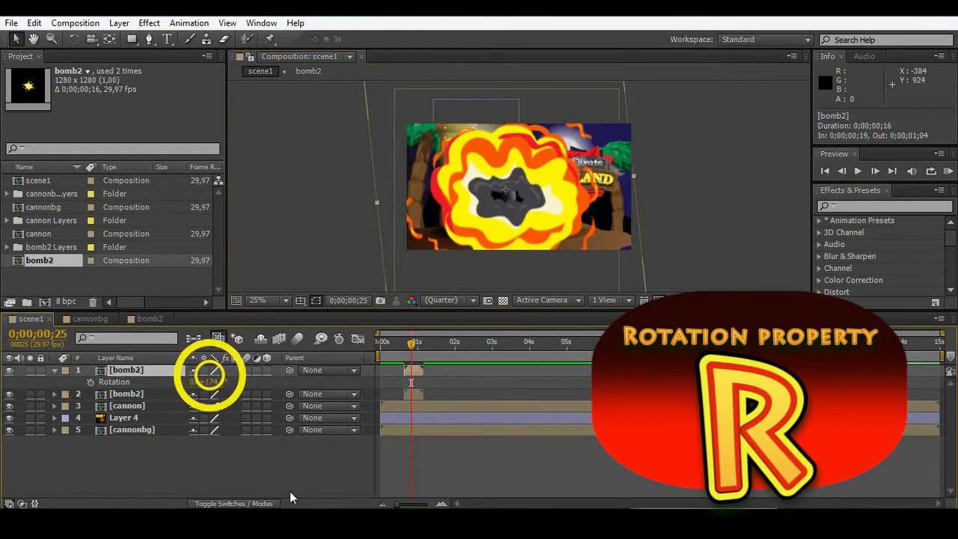
Show the layers' blending modes, set the top bomb2 layer to Overlay, and check the explosion frames
{"action": "left_click", "coordinate": [234, 503]}
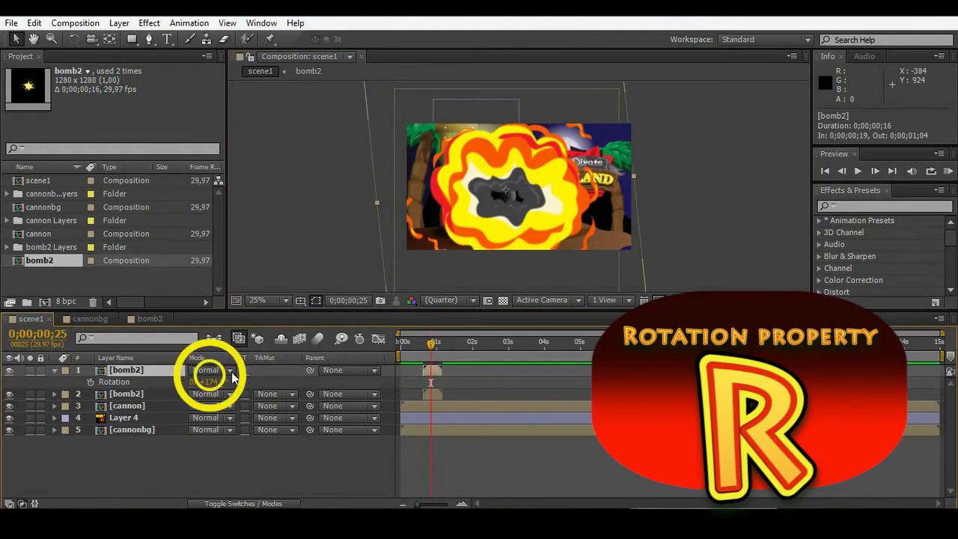
{"action": "left_click", "coordinate": [231, 371]}
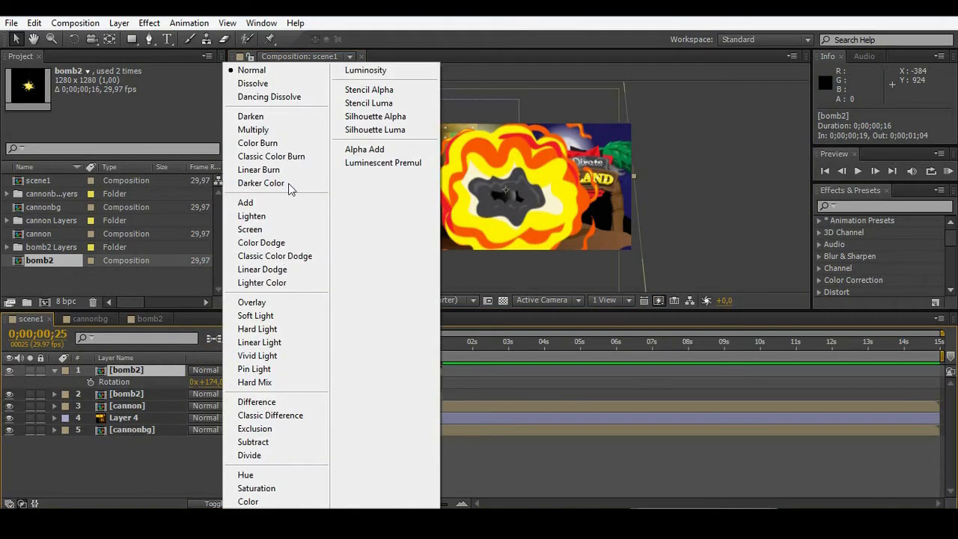
{"action": "left_click", "coordinate": [253, 302]}
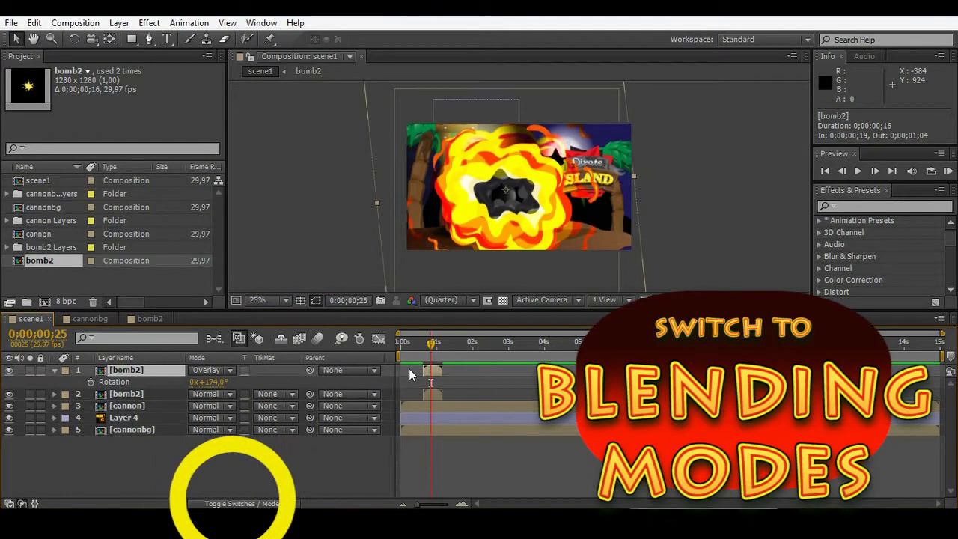
{"action": "mouse_move", "coordinate": [423, 341]}
{"action": "left_mouse_down"}
{"action": "mouse_move", "coordinate": [411, 341]}
{"action": "mouse_move", "coordinate": [467, 350]}
{"action": "mouse_move", "coordinate": [434, 346]}
{"action": "left_mouse_up"}
Try the Color Dodge blending mode on the top bomb2 layer and preview the explosion
{"action": "left_click", "coordinate": [232, 369]}
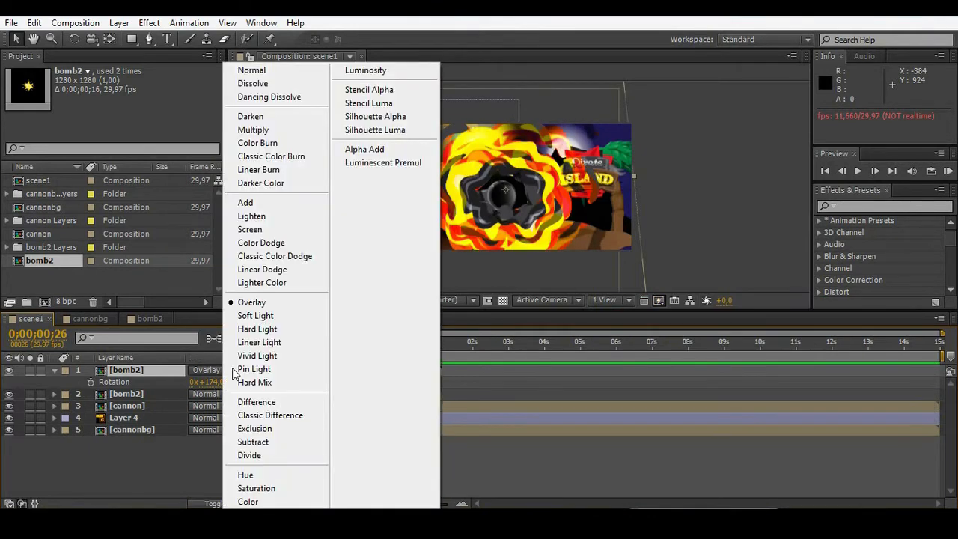
{"action": "left_click", "coordinate": [300, 244]}
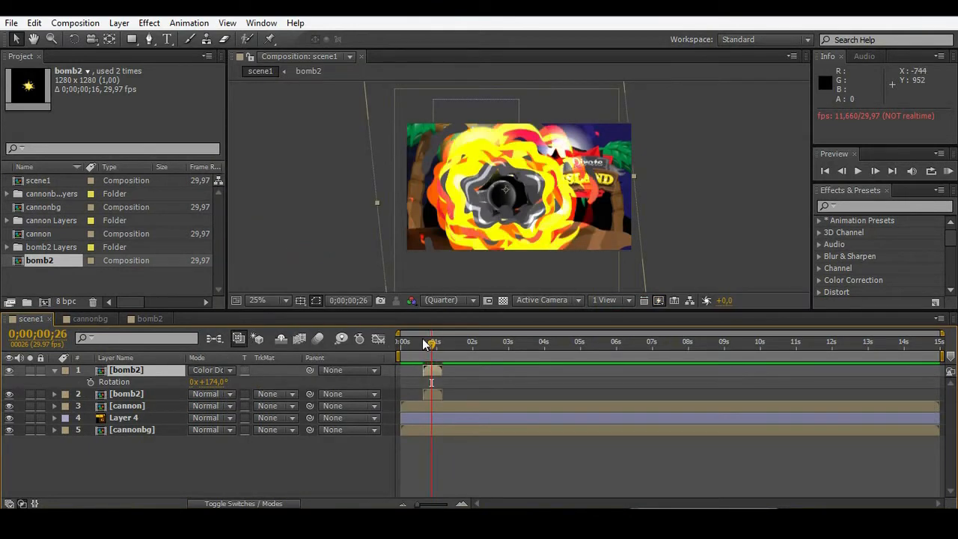
{"action": "left_click_drag", "start_coordinate": [424, 343], "coordinate": [419, 343]}
{"action": "key", "text": "space"}
{"action": "key", "text": "space"}
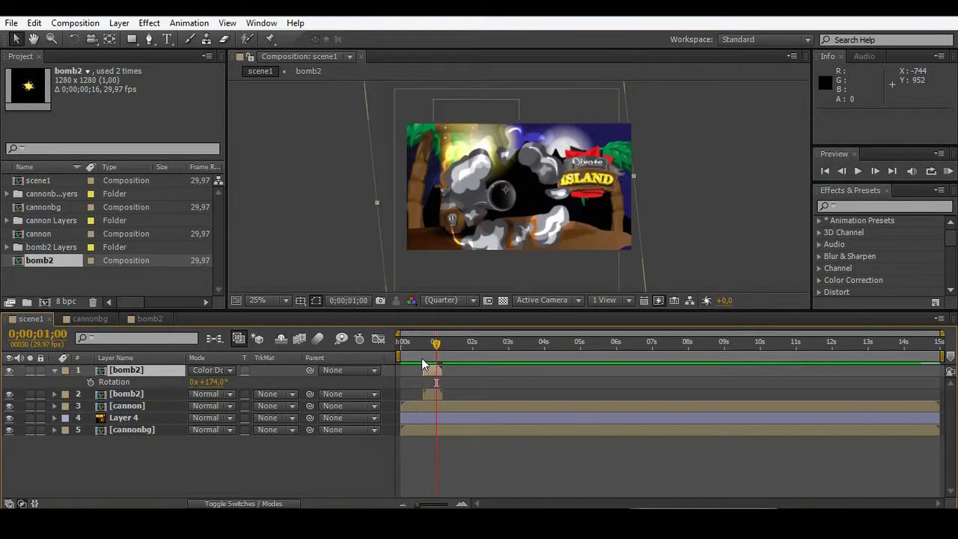
Set the top bomb2 layer's blending mode to Hard Light and preview the explosion
{"action": "left_click", "coordinate": [230, 372]}
{"action": "left_click", "coordinate": [264, 329]}
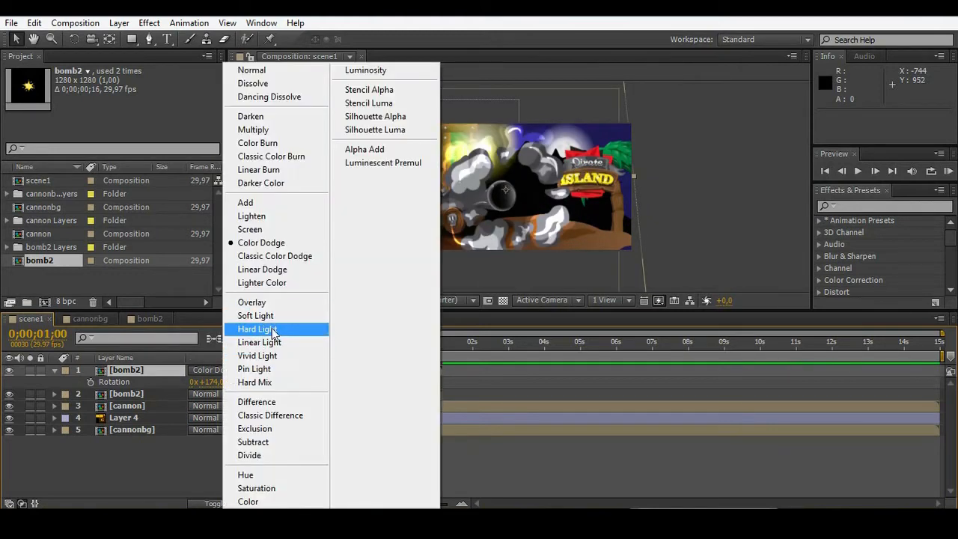
{"action": "mouse_move", "coordinate": [437, 354]}
{"action": "left_mouse_down"}
{"action": "mouse_move", "coordinate": [422, 349]}
{"action": "mouse_move", "coordinate": [438, 349]}
{"action": "left_mouse_up"}
{"action": "key", "text": "space"}
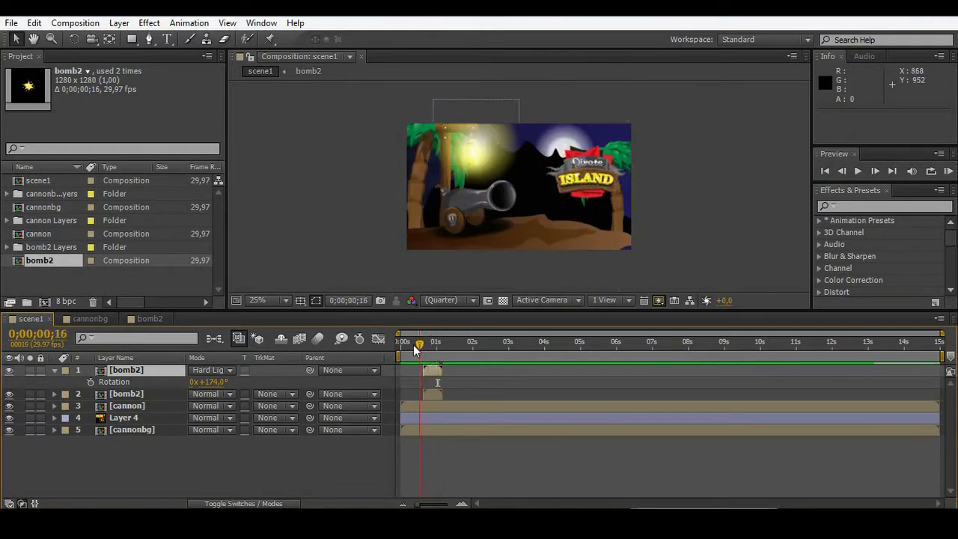
Time-stretch the top bomb2 layer by a factor of 120% and preview the slower explosion
{"action": "left_click_drag", "start_coordinate": [435, 344], "coordinate": [435, 347]}
{"action": "right_click", "coordinate": [434, 372]}
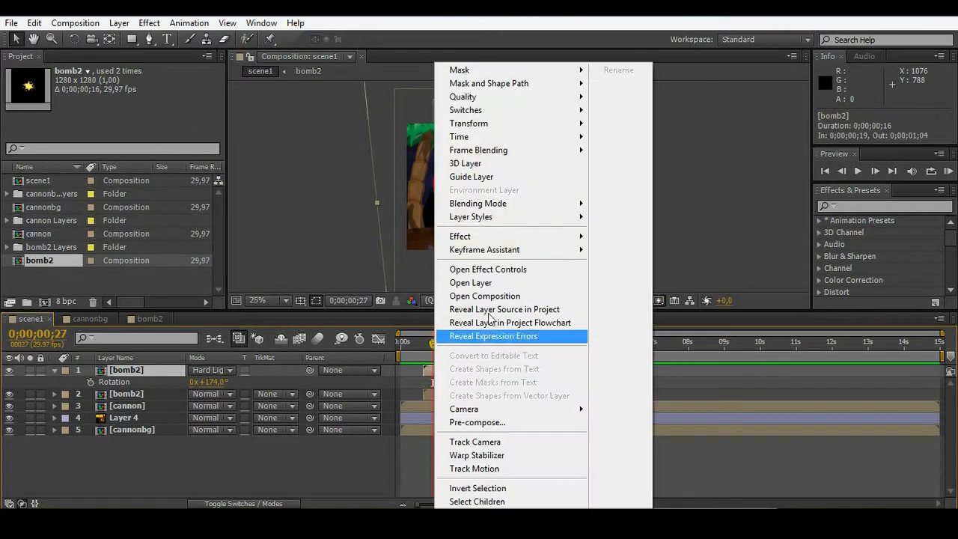
{"action": "mouse_move", "coordinate": [554, 137]}
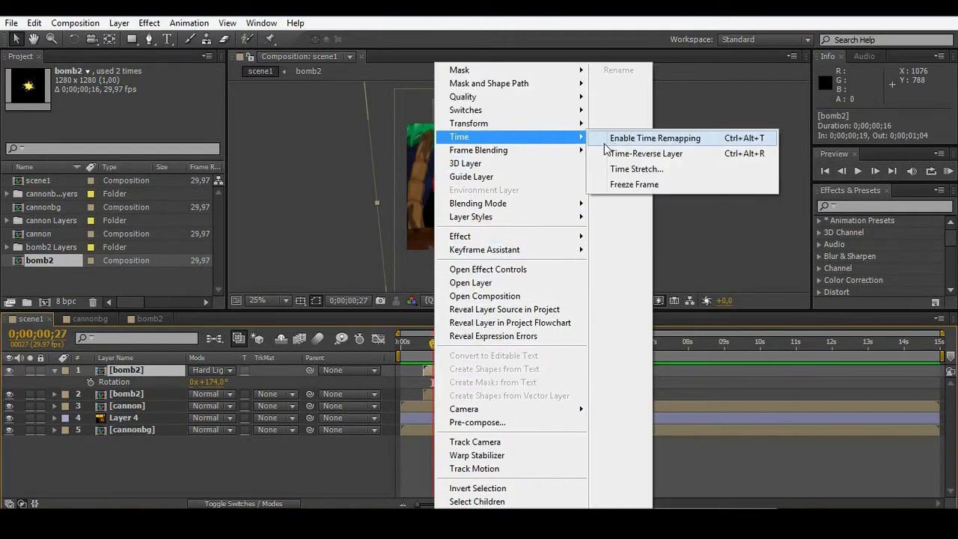
{"action": "left_click", "coordinate": [639, 169]}
{"action": "type", "text": "120"}
{"action": "key", "text": "Return"}
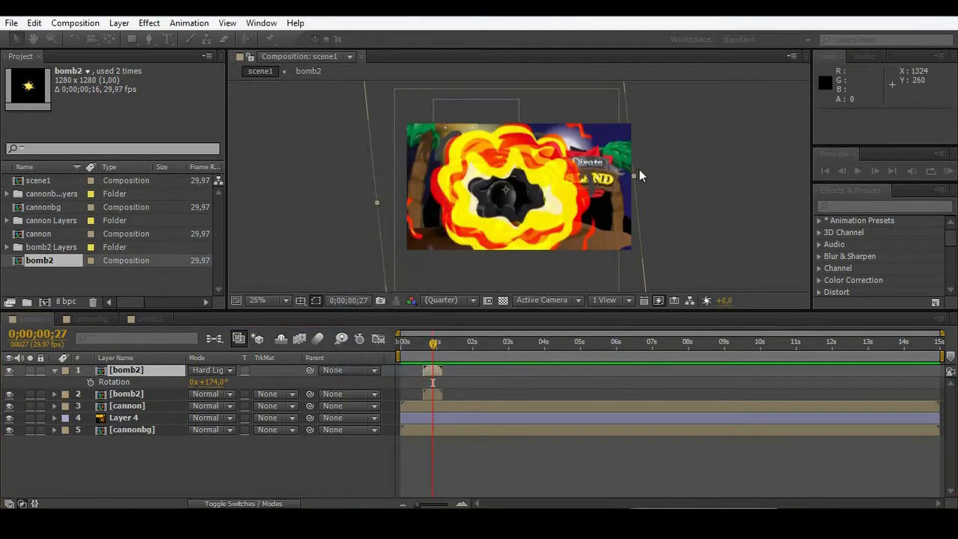
{"action": "left_click_drag", "start_coordinate": [429, 346], "coordinate": [421, 346]}
{"action": "key", "text": "space"}
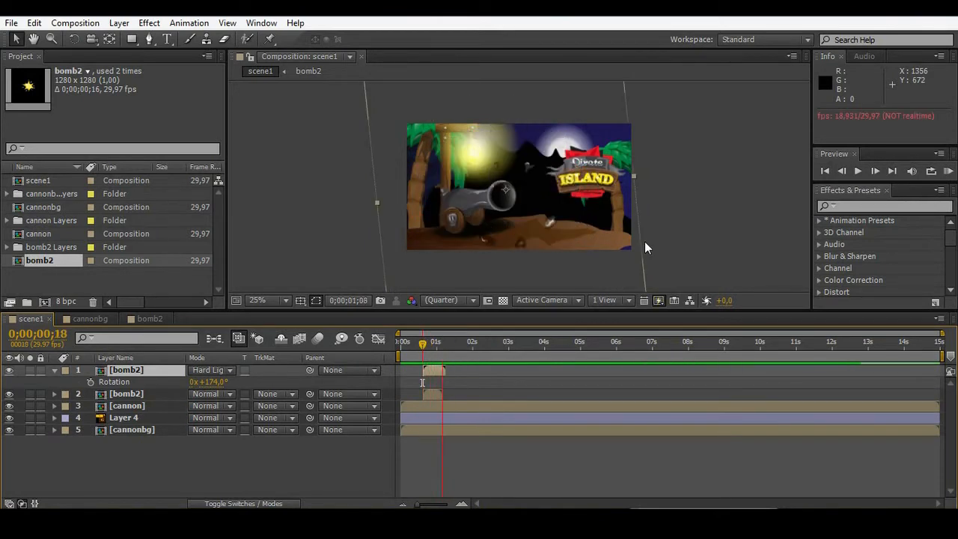
Duplicate the top bomb2 layer, rotate the new copy to a different angle, and scale it to 141%
{"action": "key", "text": "ctrl+d"}
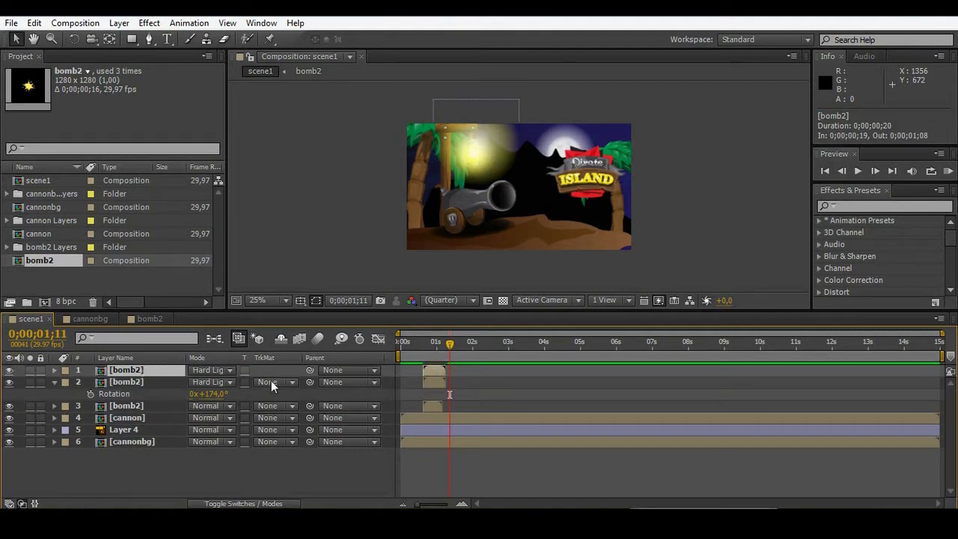
{"action": "key", "text": "r"}
{"action": "left_click", "coordinate": [435, 358]}
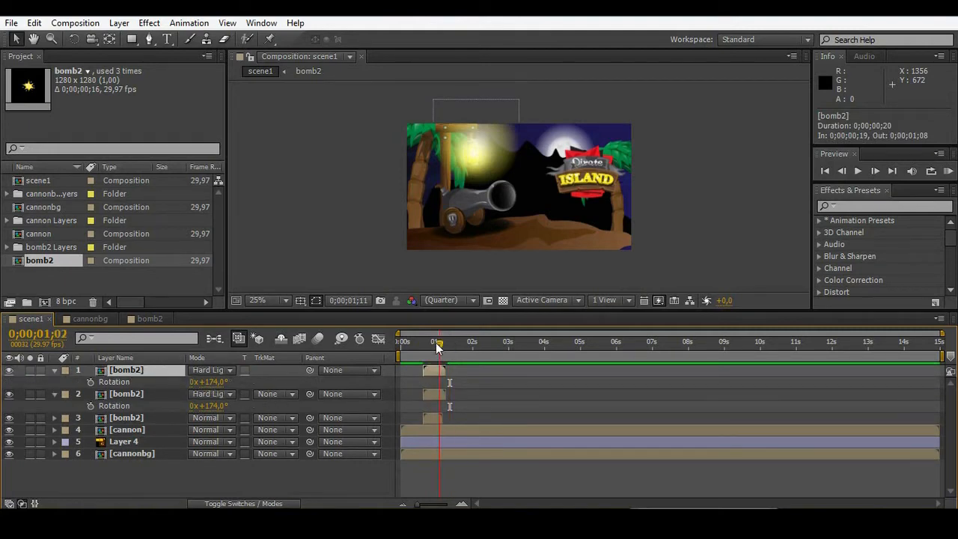
{"action": "left_click_drag", "start_coordinate": [223, 382], "coordinate": [260, 381]}
{"action": "left_click", "coordinate": [141, 368]}
{"action": "key", "text": "s"}
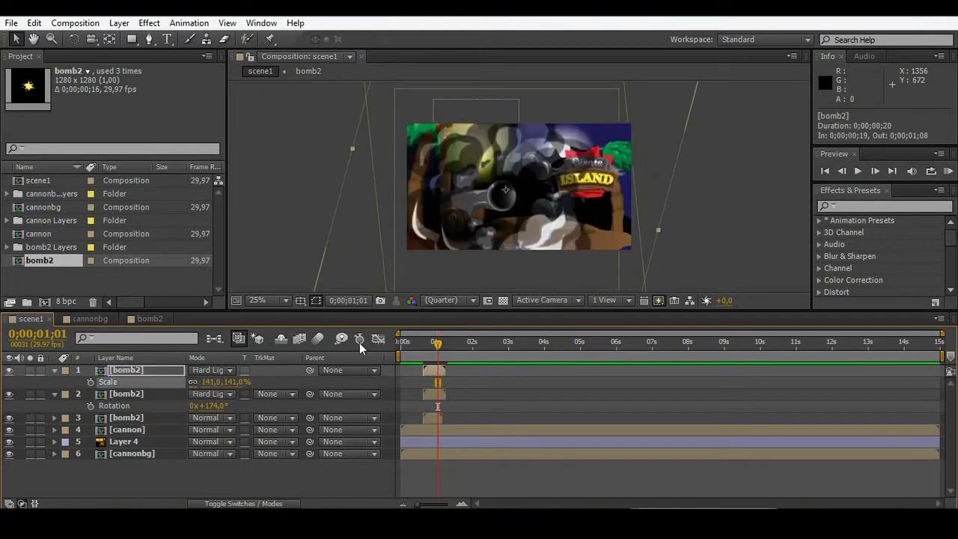
Apply the Tint color correction effect to the top bomb2 layer and preview the layered explosion
{"action": "left_click", "coordinate": [133, 372]}
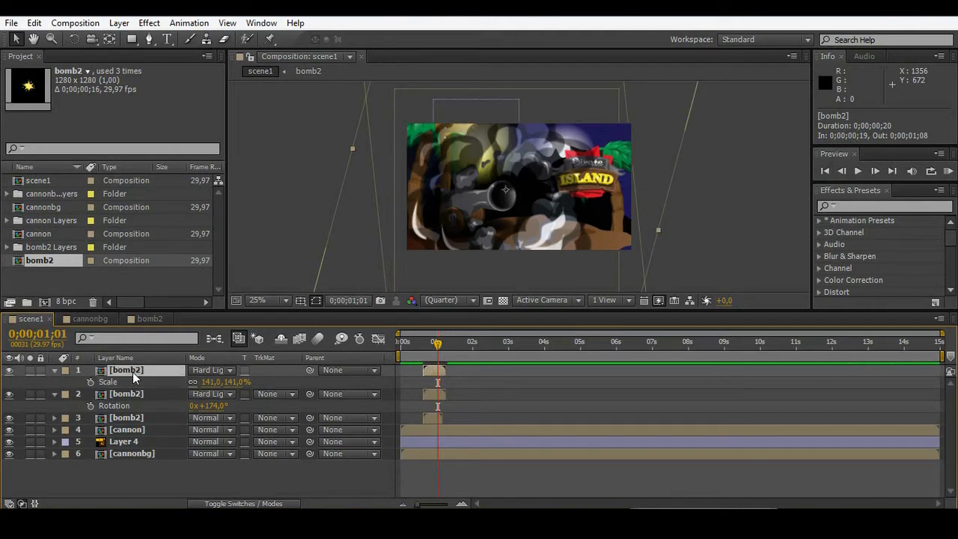
{"action": "right_click", "coordinate": [132, 372]}
{"action": "mouse_move", "coordinate": [231, 238]}
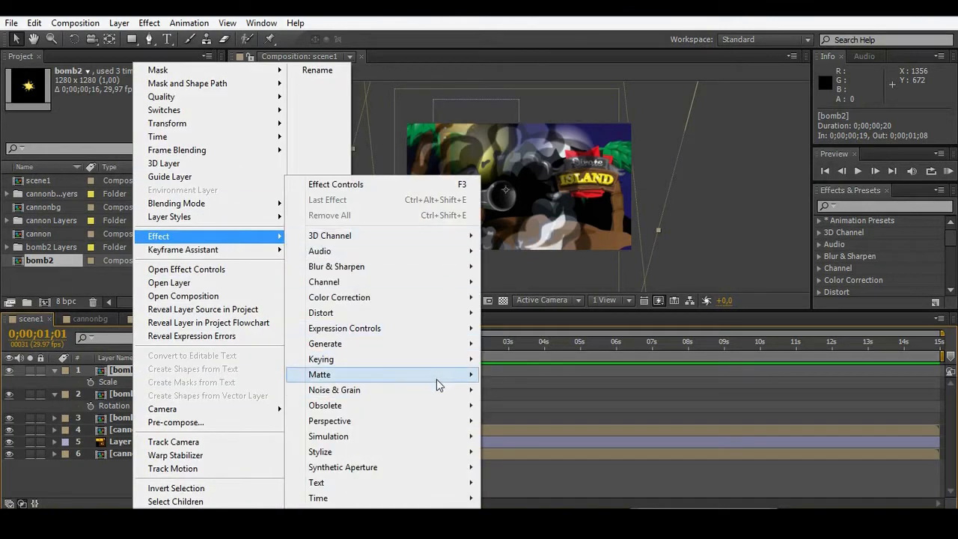
{"action": "mouse_move", "coordinate": [415, 299]}
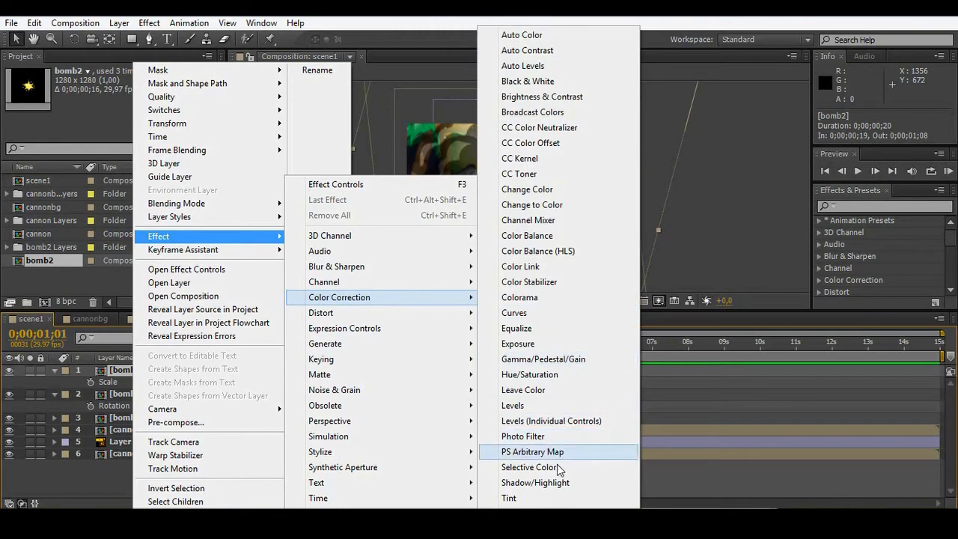
{"action": "left_click", "coordinate": [551, 498]}
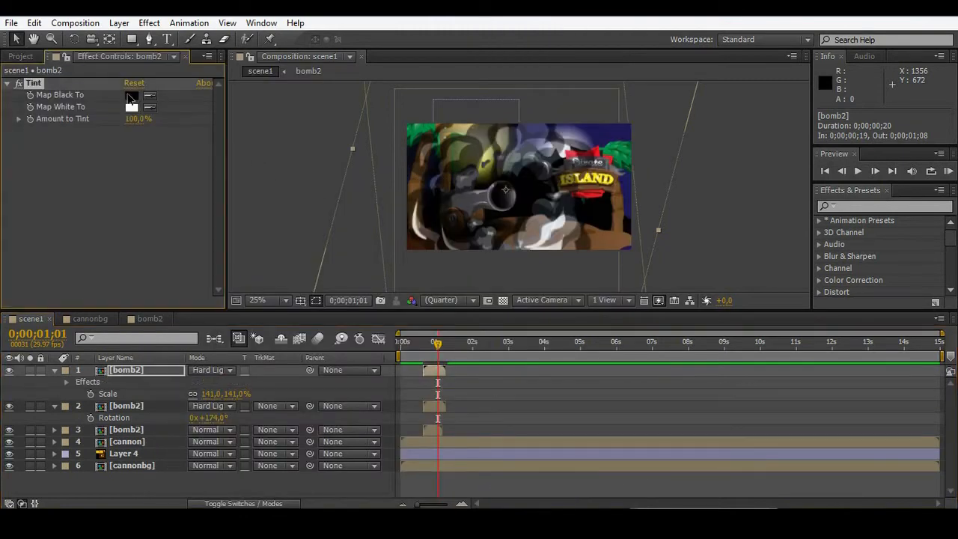
{"action": "left_click_drag", "start_coordinate": [430, 352], "coordinate": [422, 346]}
{"action": "key", "text": "space"}
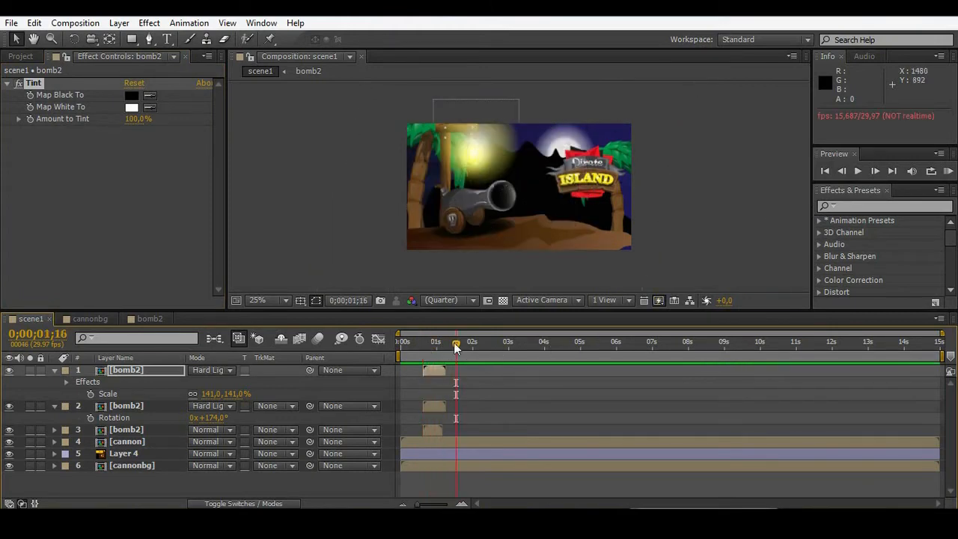
Time-stretch the top bomb2 layer by a factor of 150% and preview the longer explosion
{"action": "right_click", "coordinate": [437, 369]}
{"action": "mouse_move", "coordinate": [524, 137]}
{"action": "left_click", "coordinate": [672, 167]}
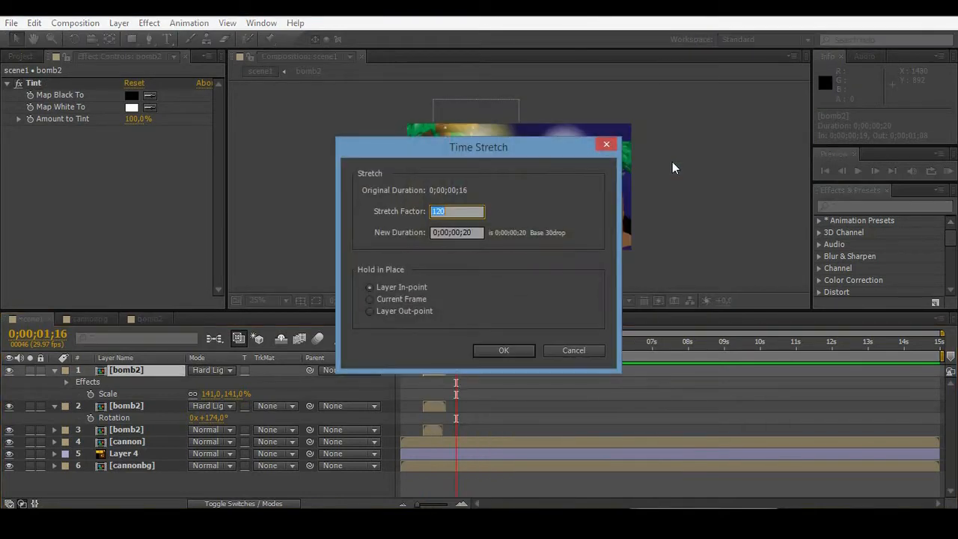
{"action": "type", "text": "150"}
{"action": "key", "text": "Return"}
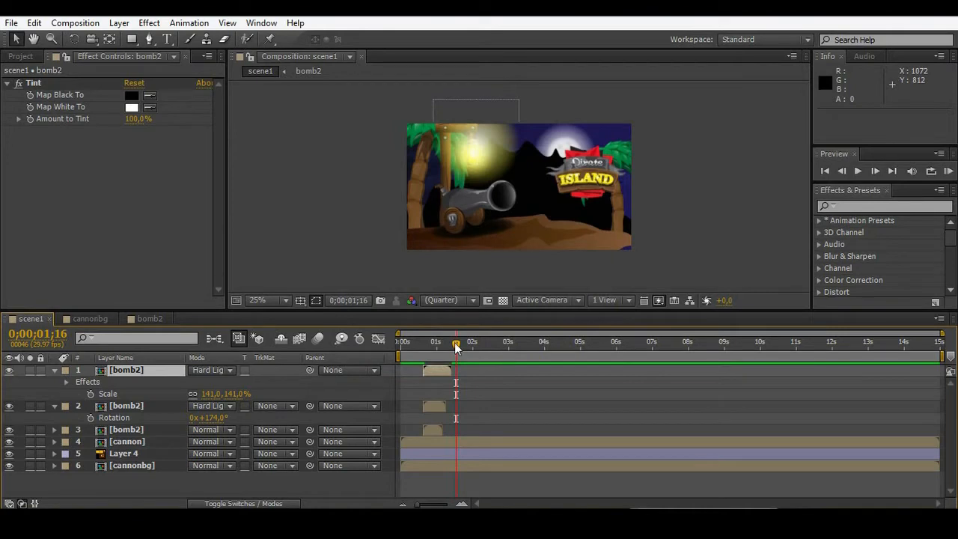
{"action": "left_click_drag", "start_coordinate": [443, 345], "coordinate": [425, 345]}
{"action": "key", "text": "space"}
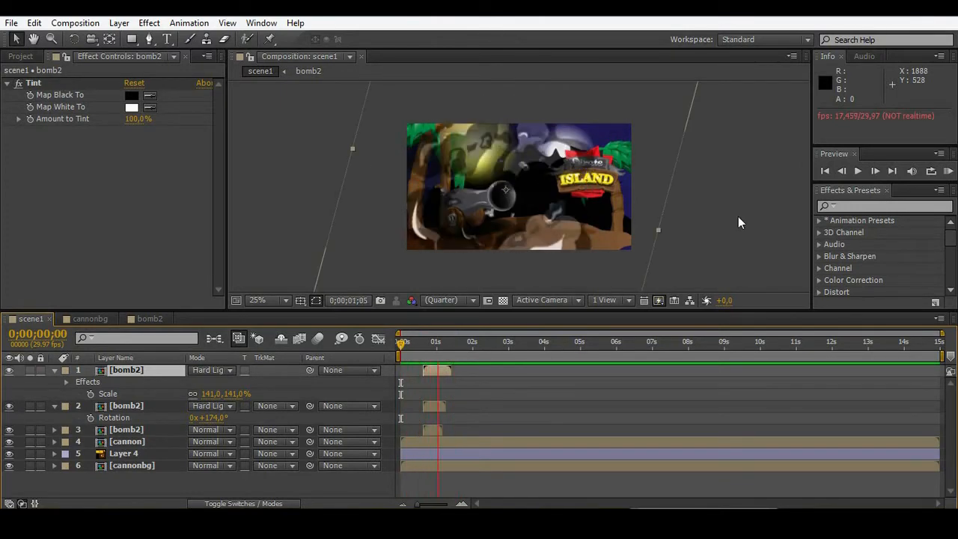
{"action": "mouse_move", "coordinate": [462, 344]}
{"action": "left_mouse_down"}
{"action": "mouse_move", "coordinate": [434, 346]}
{"action": "mouse_move", "coordinate": [453, 347]}
{"action": "left_mouse_up"}
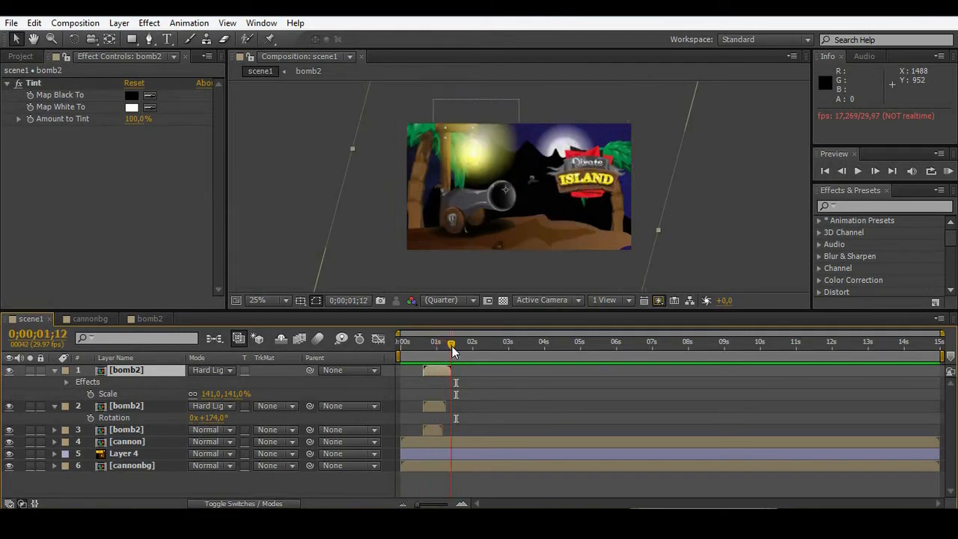
Pre-compose the three bomb2 layers into a new composition named bomb3, moving all attributes into it
{"action": "left_click", "coordinate": [55, 370]}
{"action": "left_click", "coordinate": [55, 382]}
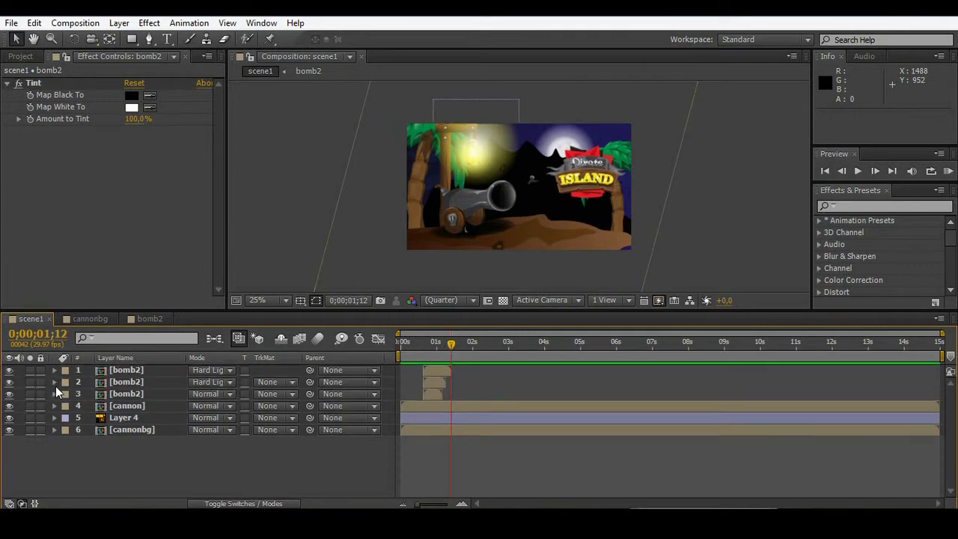
{"action": "left_click", "coordinate": [131, 405]}
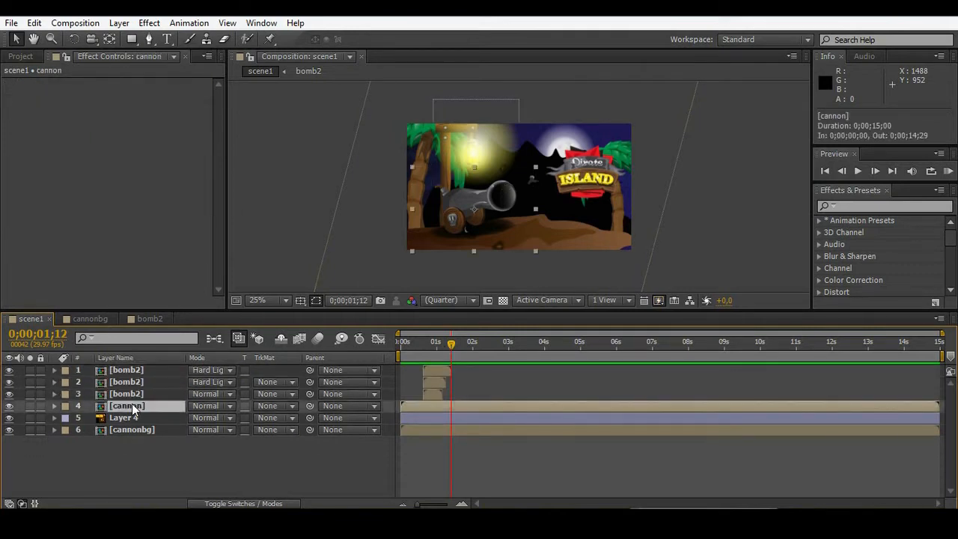
{"action": "left_click", "coordinate": [131, 394]}
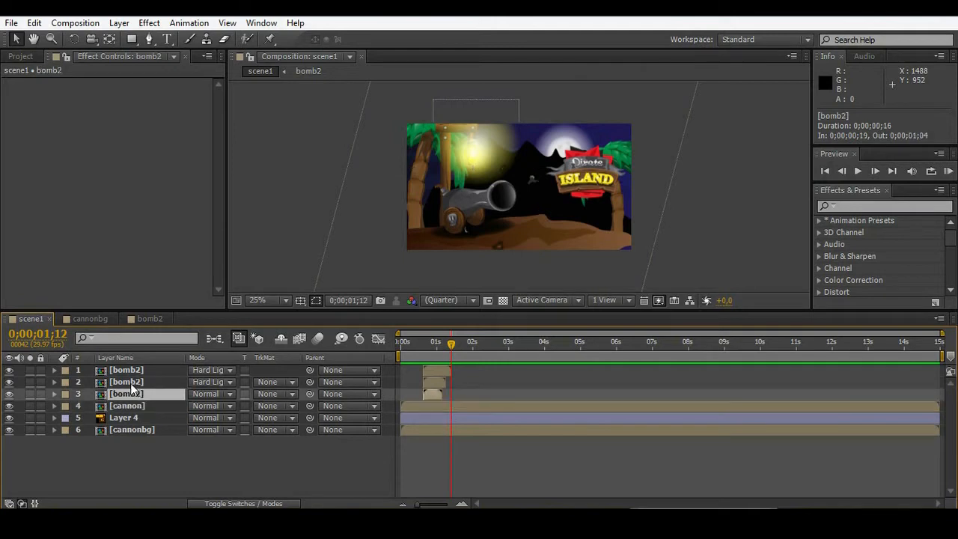
{"action": "left_click", "coordinate": [132, 382], "text": "shift"}
{"action": "left_click", "coordinate": [132, 372], "text": "shift"}
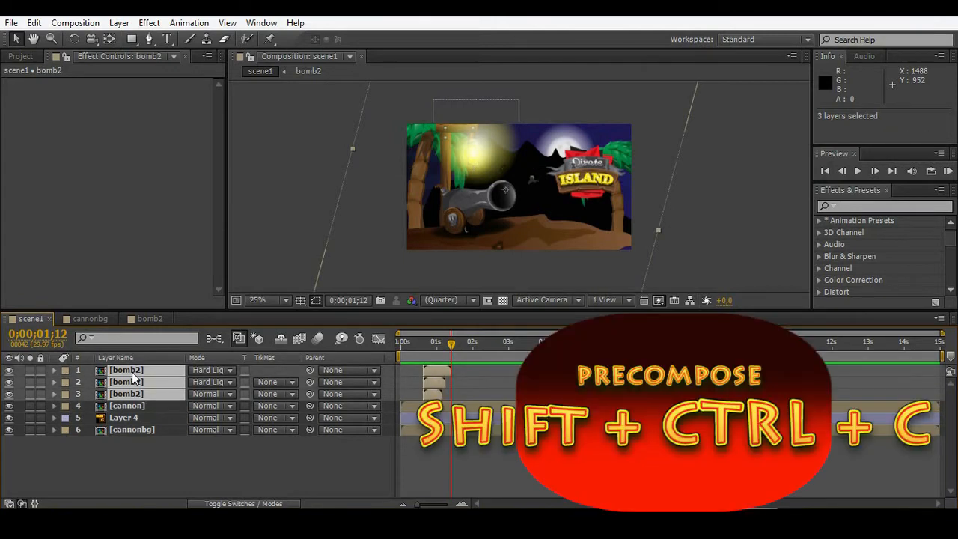
{"action": "key", "text": "ctrl+shift+c"}
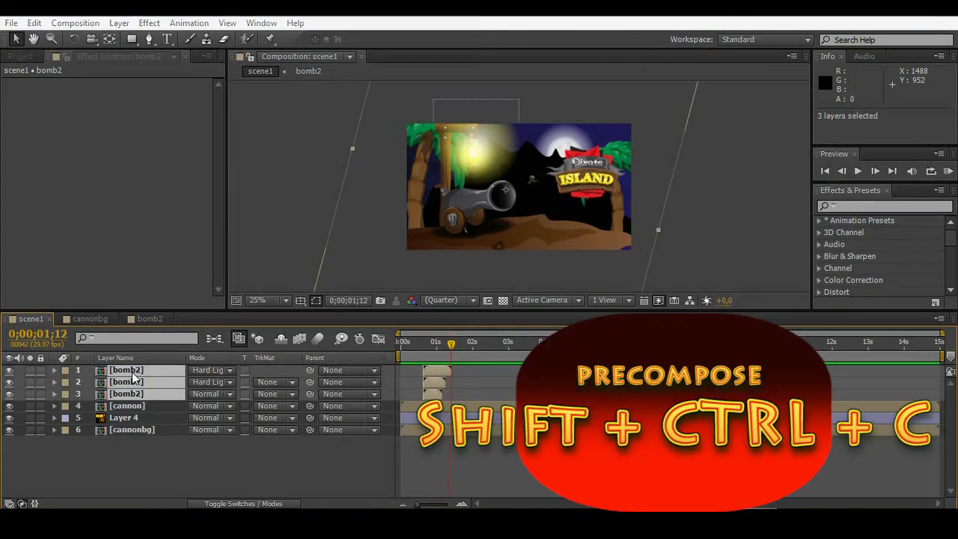
{"action": "type", "text": "b"}
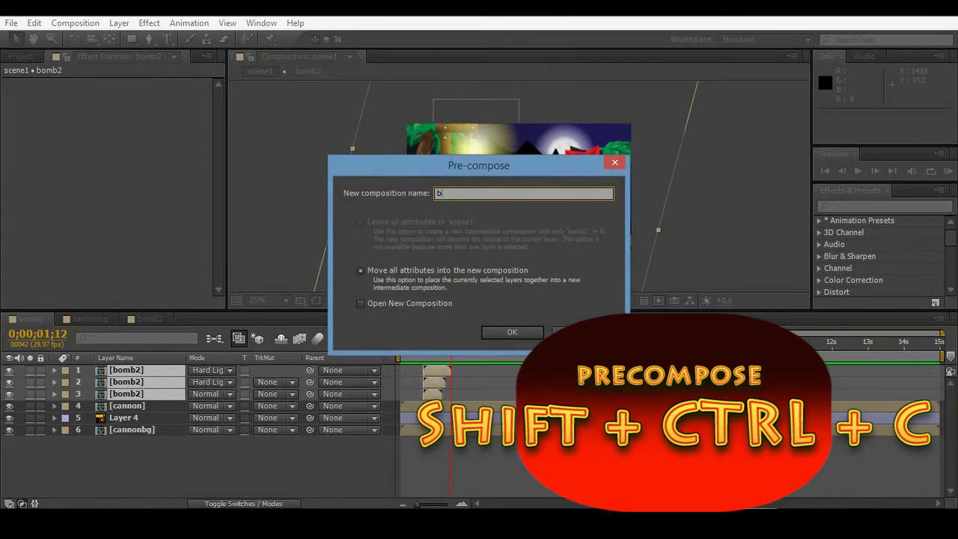
{"action": "type", "text": "omb3"}
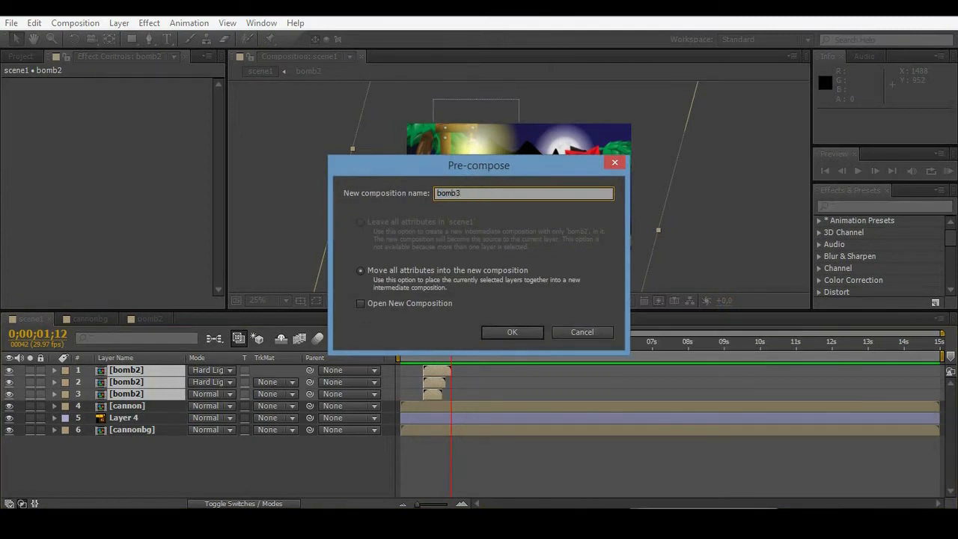
{"action": "key", "text": "Return"}
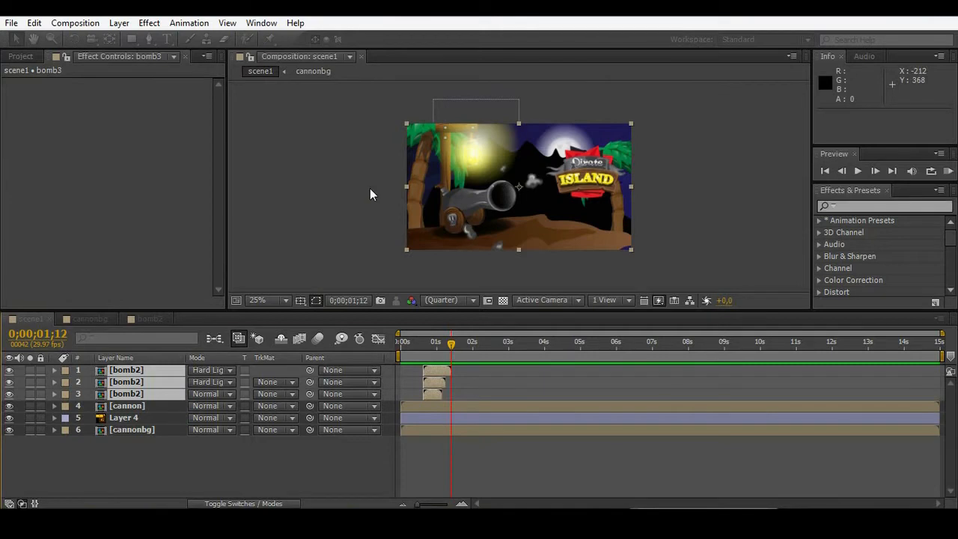
{"action": "left_click", "coordinate": [282, 418]}
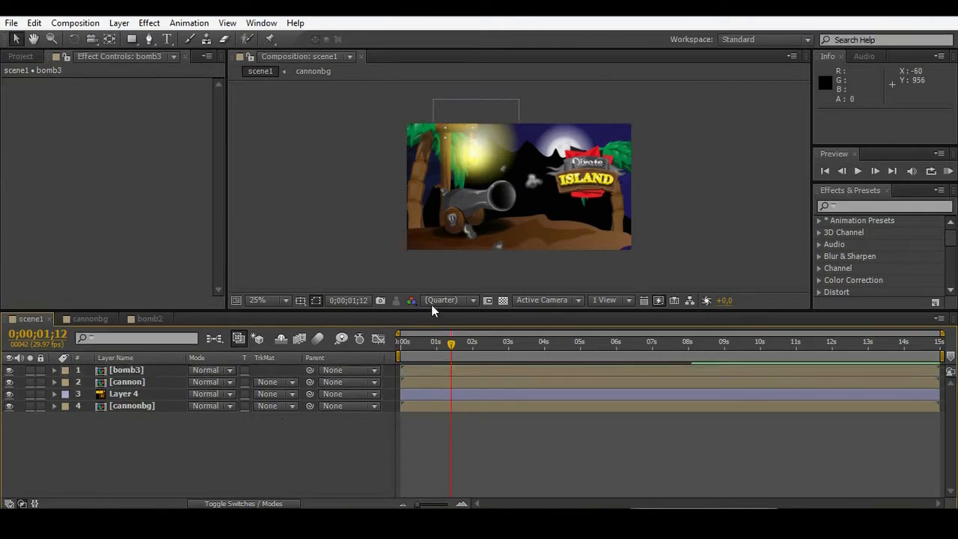
Preview scene1 from the start with the combined explosion and set the current time to 0;00;00;19, where the blast begins
{"action": "key", "text": "z"}
{"action": "left_click", "coordinate": [499, 196]}
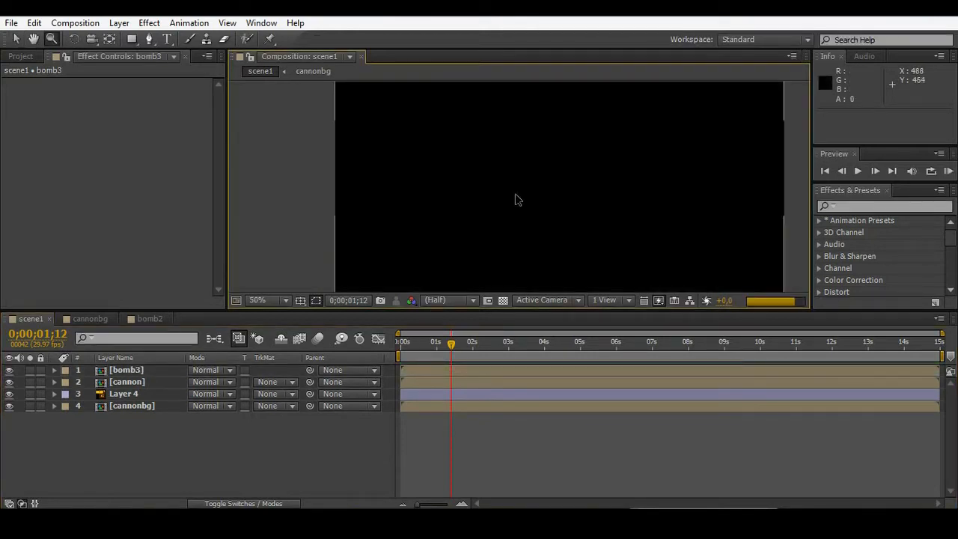
{"action": "left_click", "coordinate": [531, 185], "text": "alt"}
{"action": "left_click_drag", "start_coordinate": [569, 178], "coordinate": [522, 184]}
{"action": "left_click_drag", "start_coordinate": [452, 347], "coordinate": [401, 344]}
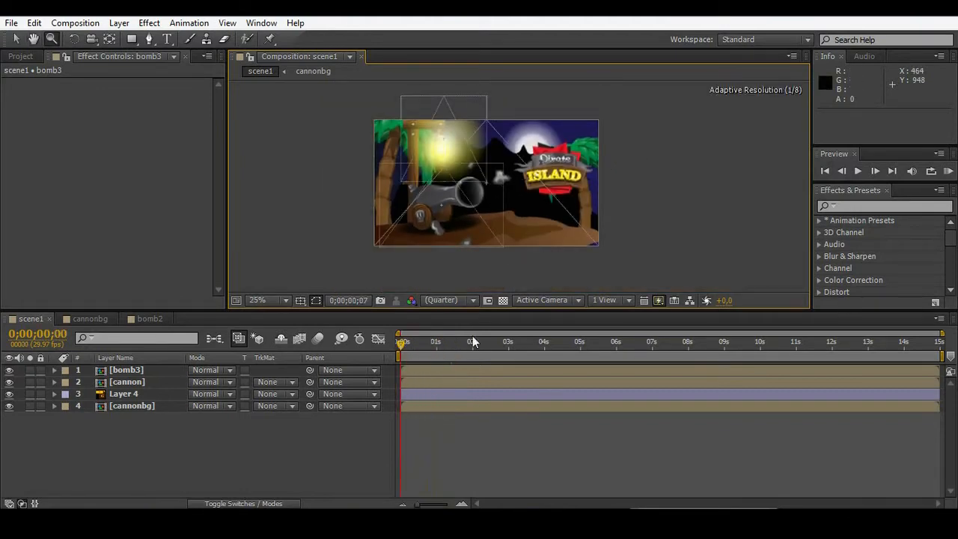
{"action": "key", "text": "space"}
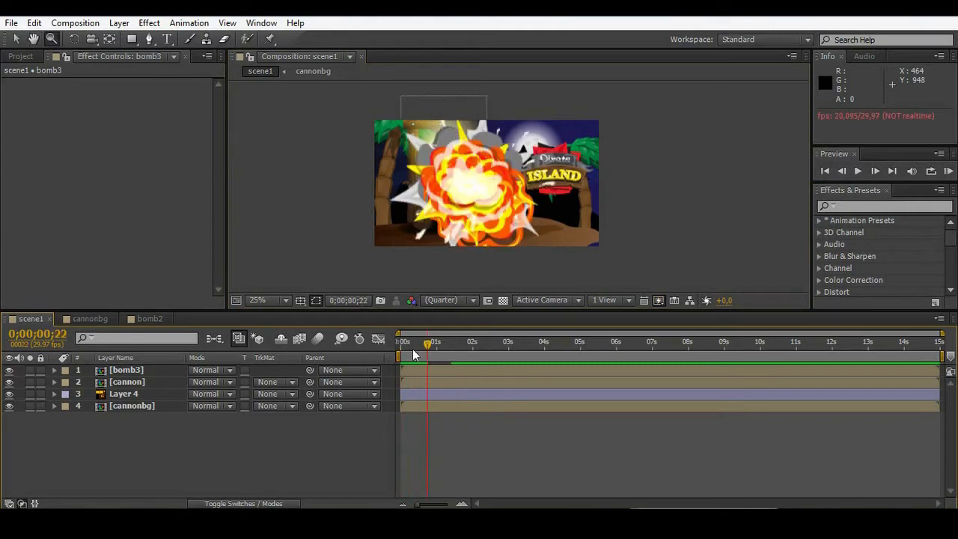
{"action": "mouse_move", "coordinate": [430, 345]}
{"action": "left_mouse_down"}
{"action": "mouse_move", "coordinate": [441, 343]}
{"action": "mouse_move", "coordinate": [424, 341]}
{"action": "left_mouse_up"}
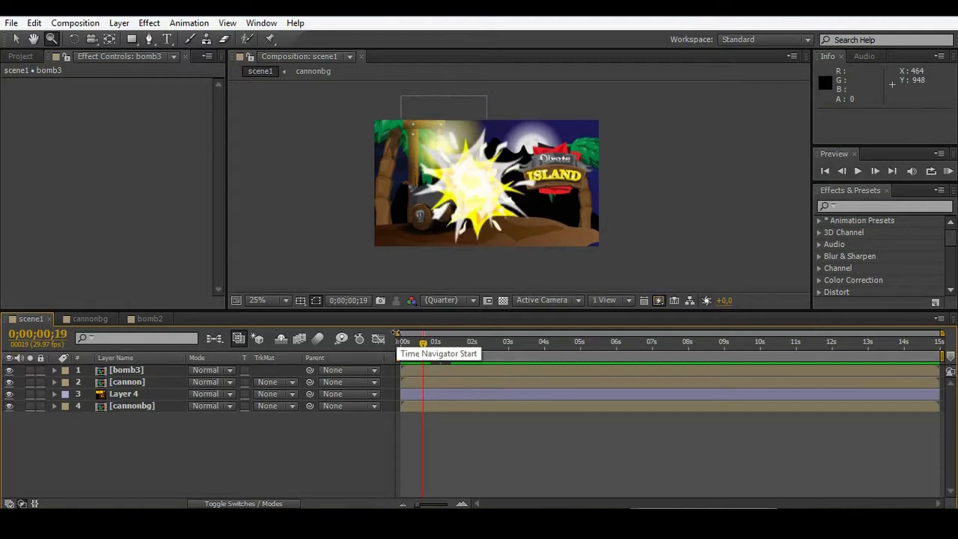
Open the cannon composition and parent Layer 2, the fuse, to Layer 1, the barrel
{"action": "double_click", "coordinate": [103, 383]}
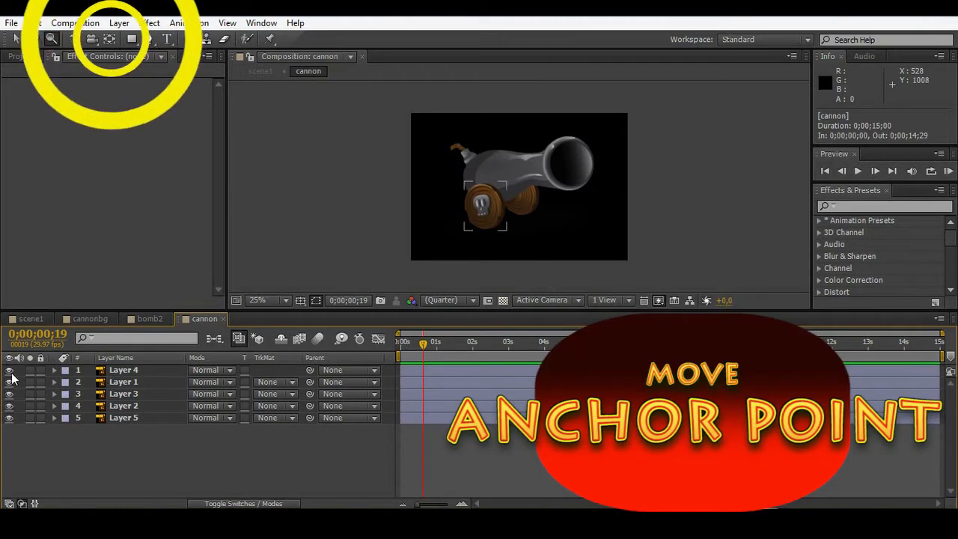
{"action": "left_click_drag", "start_coordinate": [310, 406], "coordinate": [121, 380]}
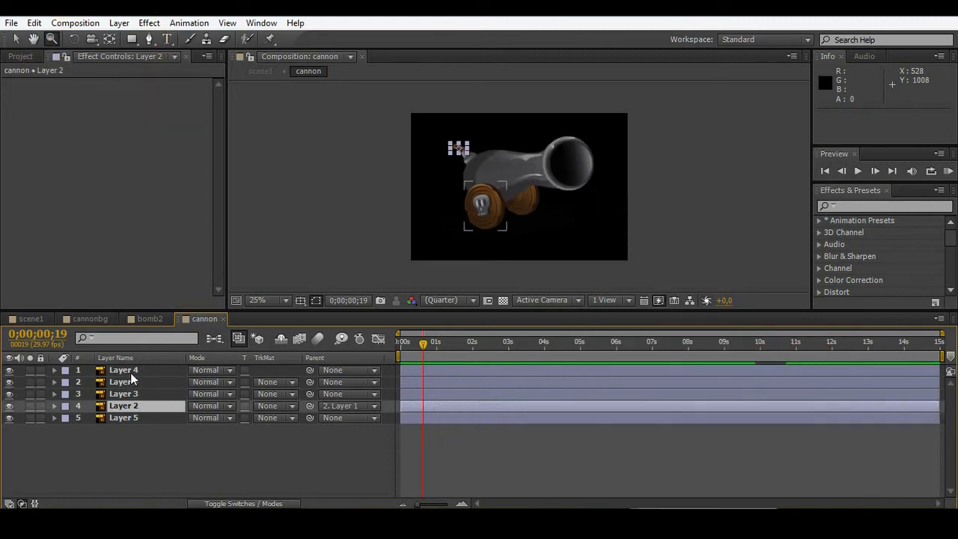
Add a 0° rotation keyframe to the barrel on Layer 1 and shift it to 0;00;00;15
{"action": "left_click", "coordinate": [120, 380]}
{"action": "key", "text": "r"}
{"action": "left_click", "coordinate": [89, 394]}
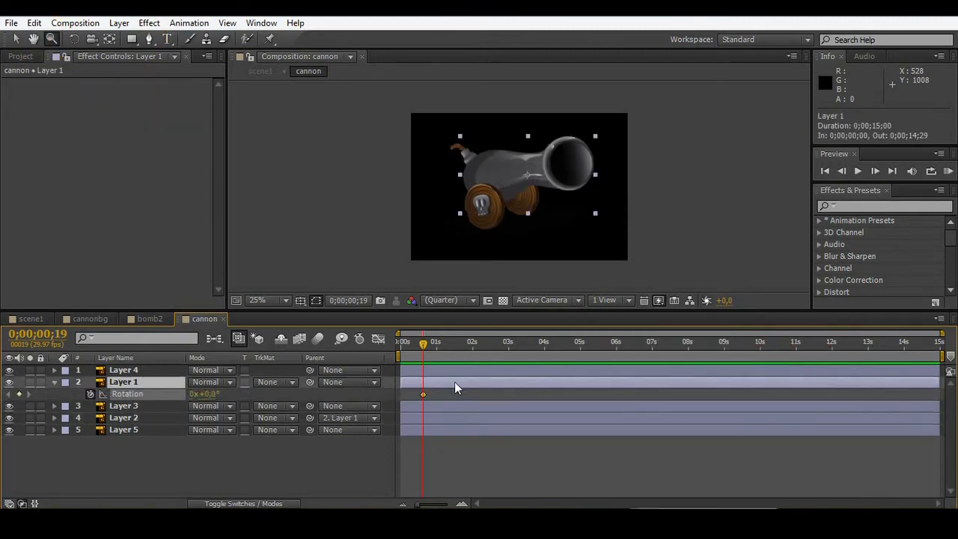
{"action": "left_click_drag", "start_coordinate": [422, 395], "coordinate": [418, 396]}
{"action": "left_click_drag", "start_coordinate": [213, 402], "coordinate": [194, 394]}
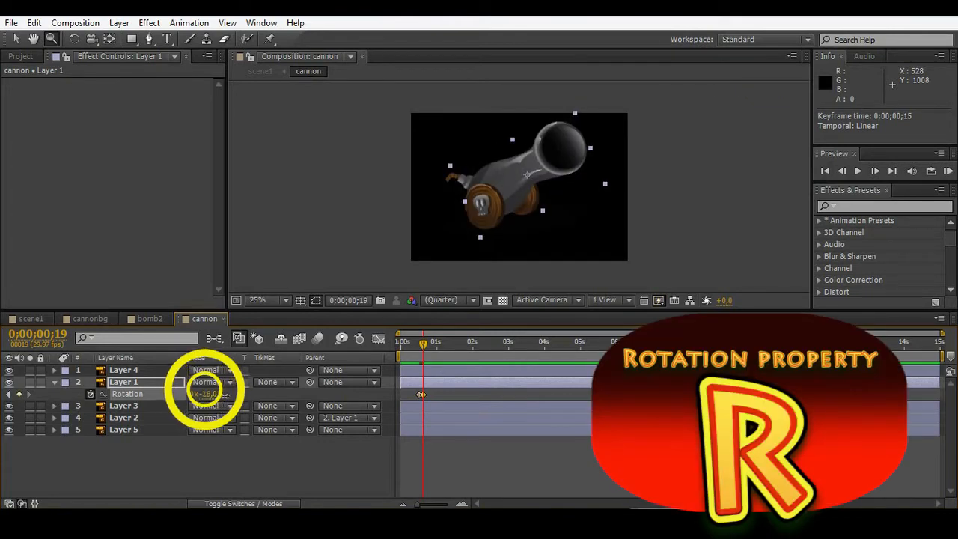
{"action": "left_click_drag", "start_coordinate": [215, 396], "coordinate": [227, 397]}
{"action": "key", "text": "ctrl+z"}
{"action": "key", "text": "ctrl+z"}
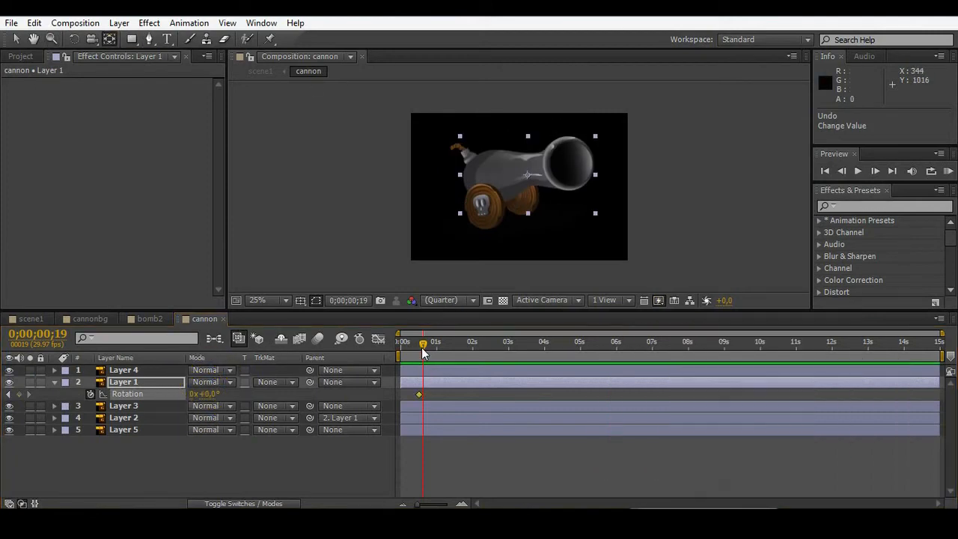
Move Layer 1's anchor point to the rear end of the barrel and keyframe its rotation at -9° at 0;00;00;18
{"action": "left_click_drag", "start_coordinate": [527, 180], "coordinate": [469, 180]}
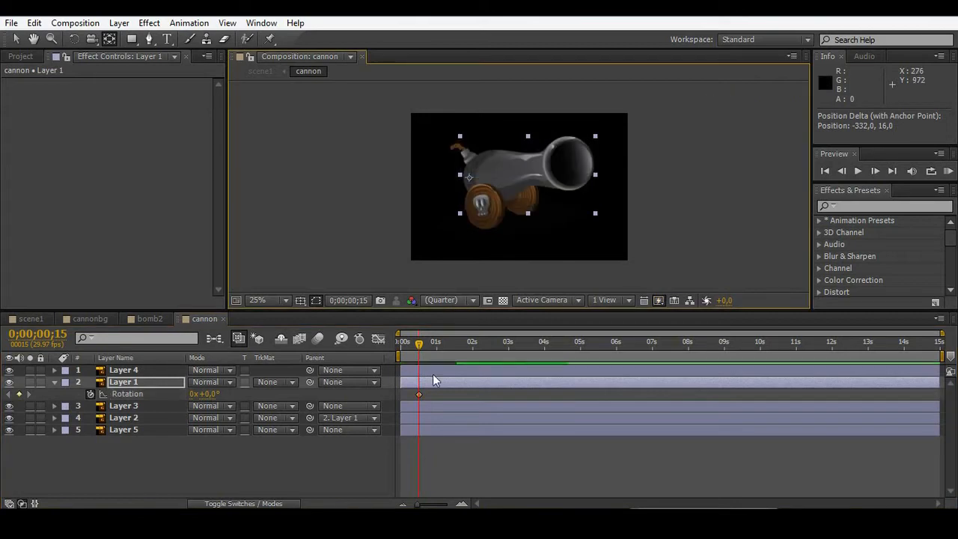
{"action": "left_click_drag", "start_coordinate": [419, 342], "coordinate": [423, 341]}
{"action": "mouse_move", "coordinate": [212, 394]}
{"action": "left_mouse_down"}
{"action": "mouse_move", "coordinate": [189, 395]}
{"action": "mouse_move", "coordinate": [212, 394]}
{"action": "mouse_move", "coordinate": [204, 395]}
{"action": "left_mouse_up"}
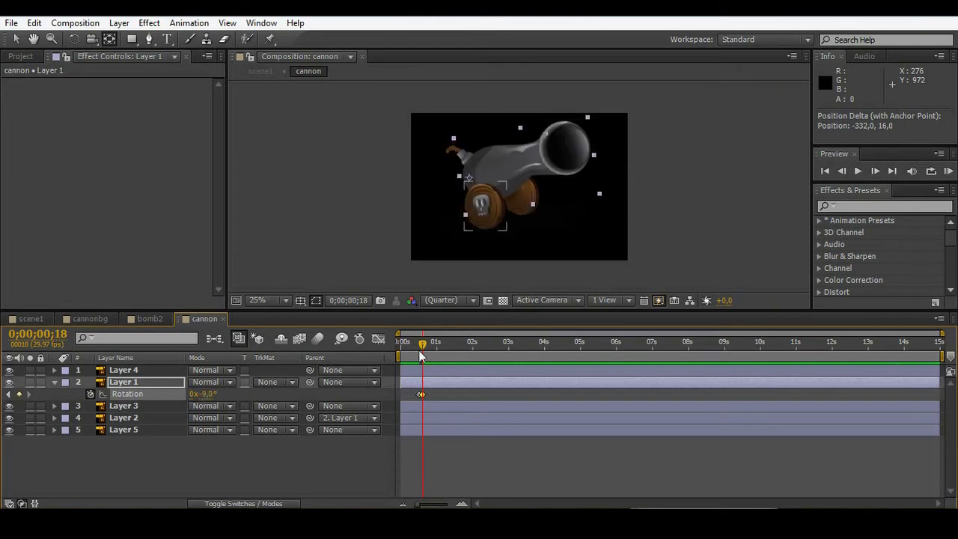
Keyframe Layer 1's rotation at 11° at 0;00;00;23 and at -3° at 0;00;00;28
{"action": "left_click_drag", "start_coordinate": [424, 344], "coordinate": [429, 344]}
{"action": "left_click_drag", "start_coordinate": [206, 395], "coordinate": [220, 394]}
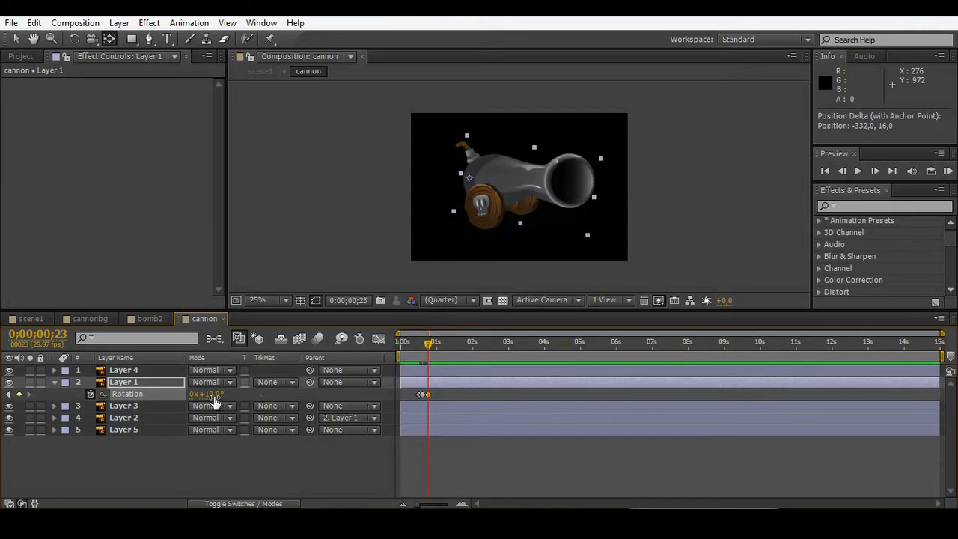
{"action": "left_click_drag", "start_coordinate": [215, 394], "coordinate": [209, 394]}
{"action": "left_click_drag", "start_coordinate": [432, 345], "coordinate": [434, 346]}
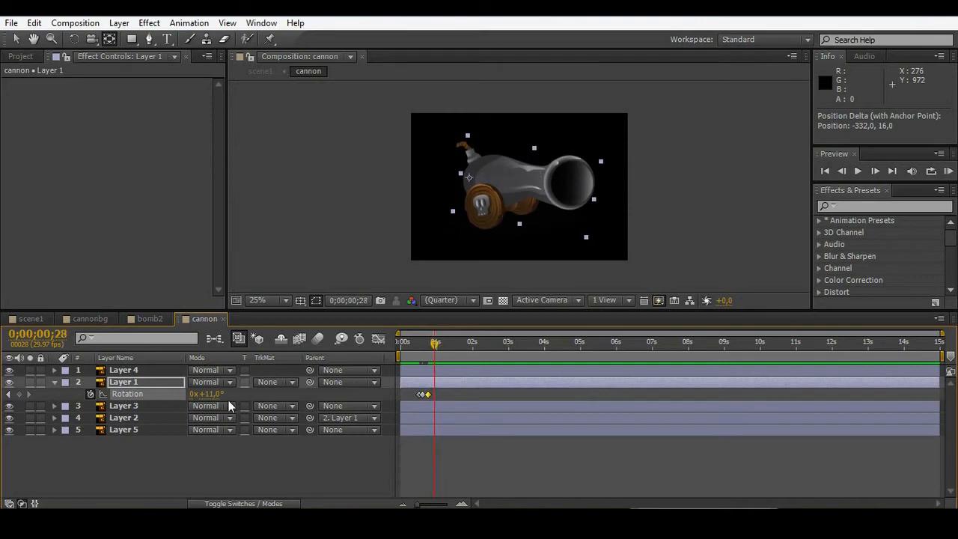
{"action": "left_click_drag", "start_coordinate": [213, 397], "coordinate": [208, 396]}
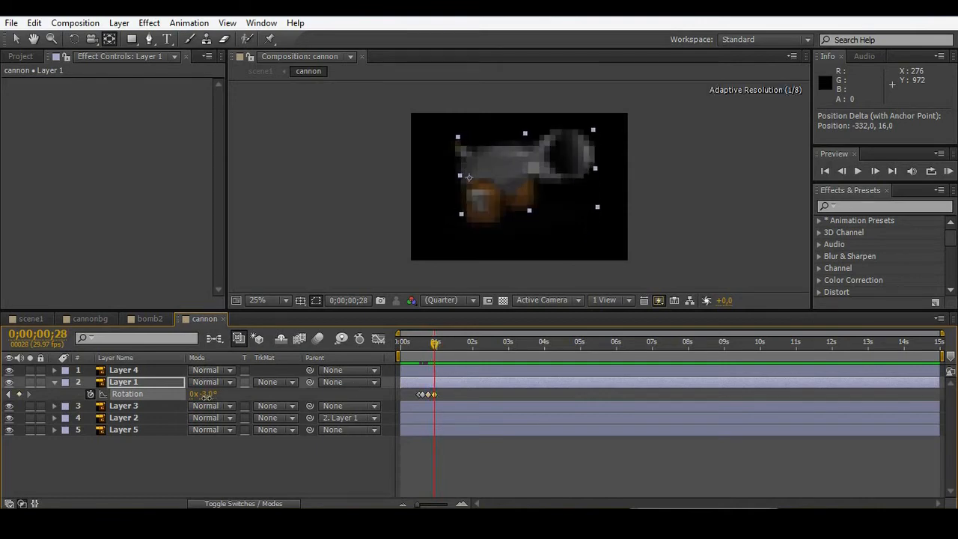
Add three more rotation keyframes to Layer 1 for a settling swing, with the second at -3° and the last at 0;00;02;02
{"action": "left_click_drag", "start_coordinate": [436, 345], "coordinate": [449, 345]}
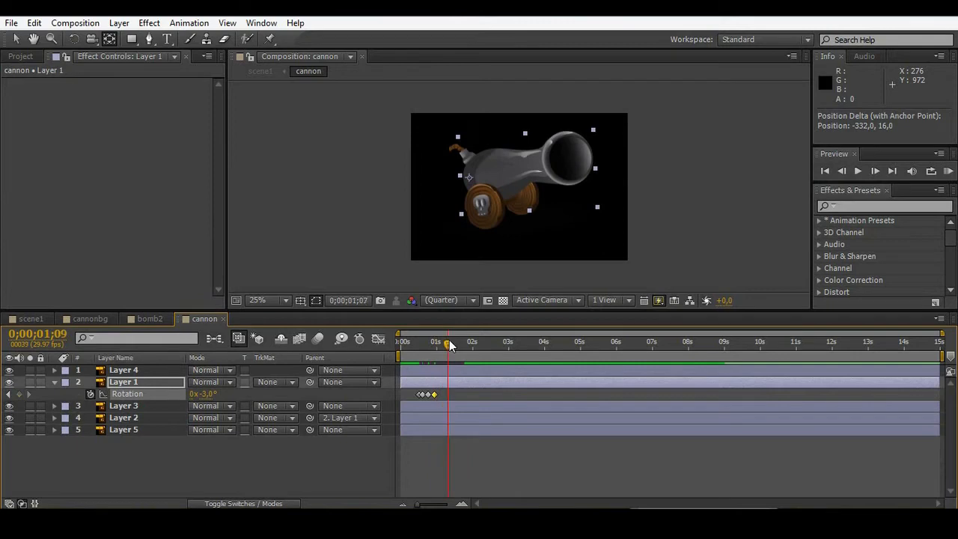
{"action": "left_click_drag", "start_coordinate": [209, 395], "coordinate": [213, 395]}
{"action": "left_click_drag", "start_coordinate": [446, 346], "coordinate": [457, 347]}
{"action": "left_click_drag", "start_coordinate": [204, 395], "coordinate": [202, 395]}
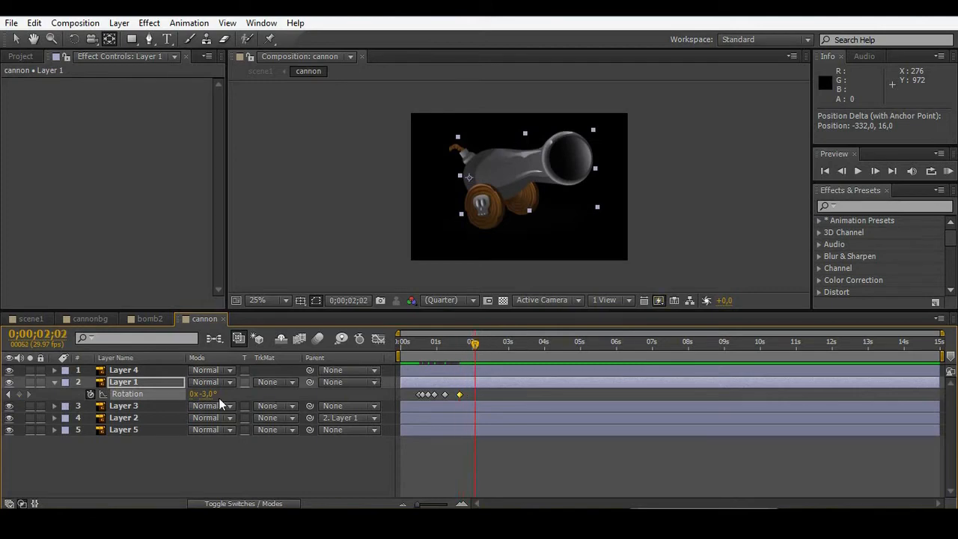
{"action": "key", "text": "Return"}
Preview the barrel's recoil animation from just before its first rotation keyframe
{"action": "left_click_drag", "start_coordinate": [477, 345], "coordinate": [409, 345]}
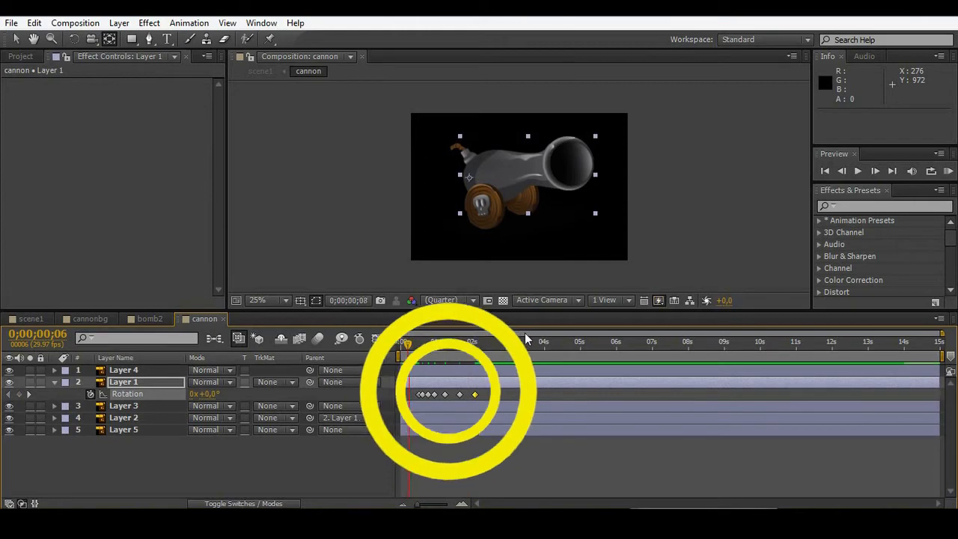
{"action": "key", "text": "space"}
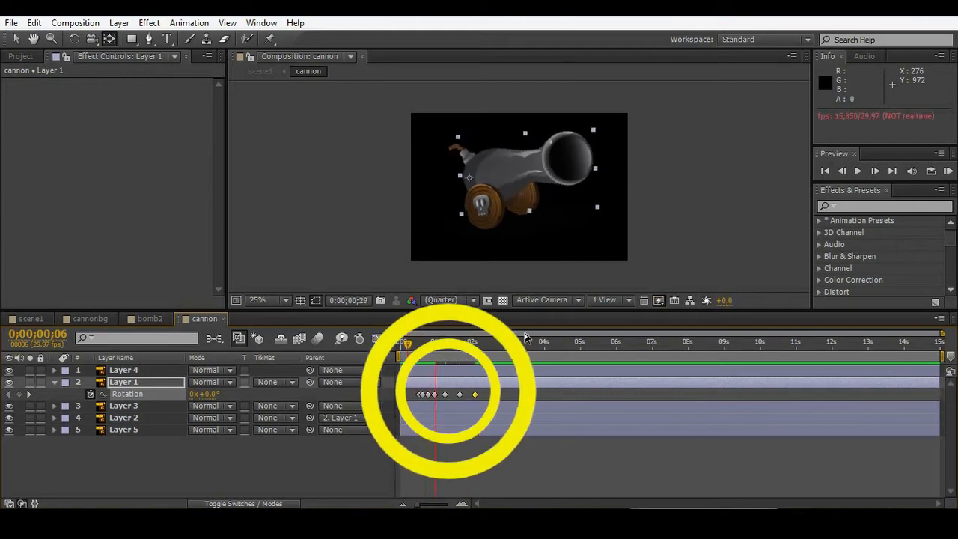
{"action": "left_click", "coordinate": [417, 344]}
{"action": "key", "text": "space"}
{"action": "key", "text": "space"}
Move Layer 1's first rotation keyframe slightly earlier, to about 0;00;00;14, and replay the recoil to check its timing
{"action": "left_click", "coordinate": [417, 395]}
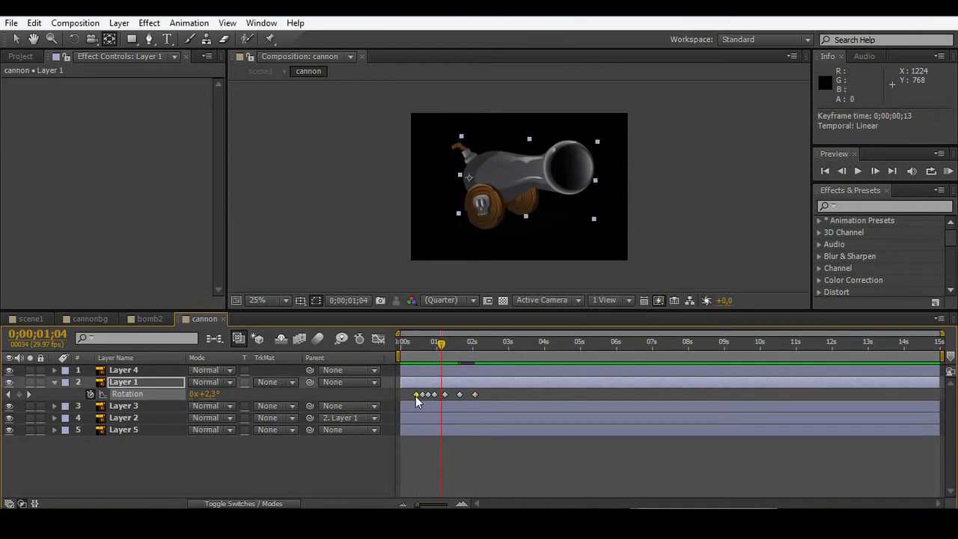
{"action": "left_click", "coordinate": [414, 344]}
{"action": "key", "text": "space"}
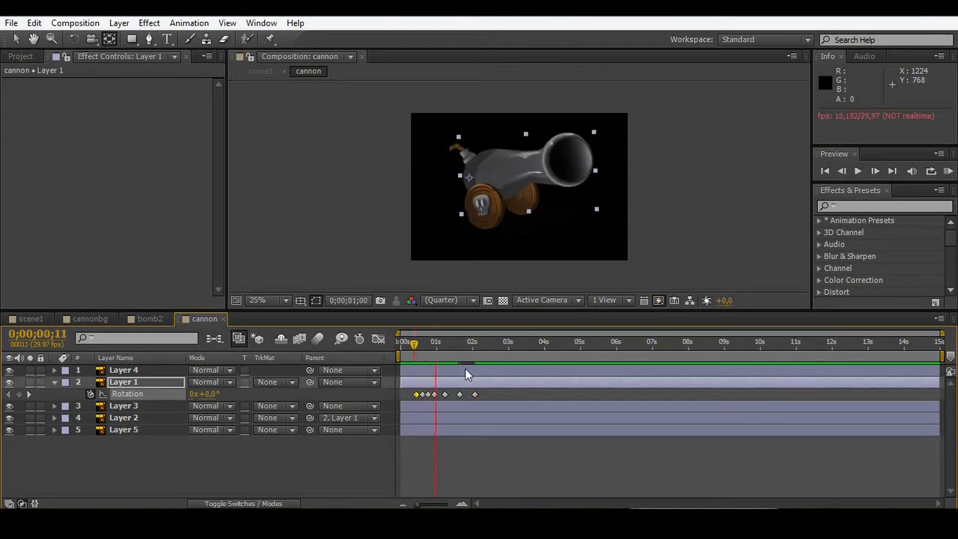
{"action": "left_click", "coordinate": [417, 394]}
{"action": "key", "text": "space"}
{"action": "left_click_drag", "start_coordinate": [425, 345], "coordinate": [417, 344]}
{"action": "key", "text": "space"}
{"action": "left_click_drag", "start_coordinate": [458, 345], "coordinate": [419, 354]}
{"action": "key", "text": "space"}
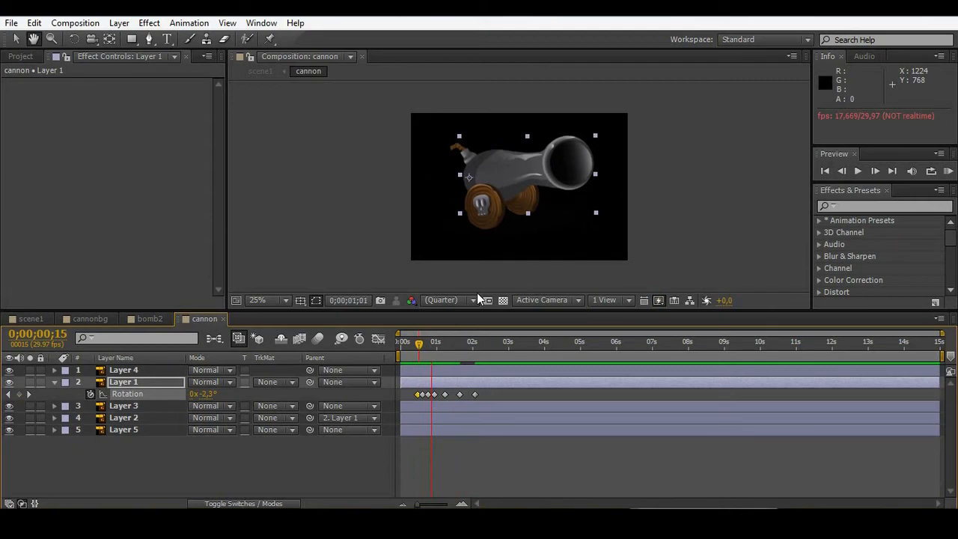
{"action": "left_click", "coordinate": [447, 344]}
{"action": "left_click_drag", "start_coordinate": [452, 345], "coordinate": [419, 344]}
{"action": "key", "text": "space"}
{"action": "key", "text": "space"}
Keyframe Layer 4's rotation at 0° at 0;00;00;14 and at about -14° at 0;00;00;18
{"action": "left_click", "coordinate": [54, 381]}
{"action": "left_click", "coordinate": [126, 370]}
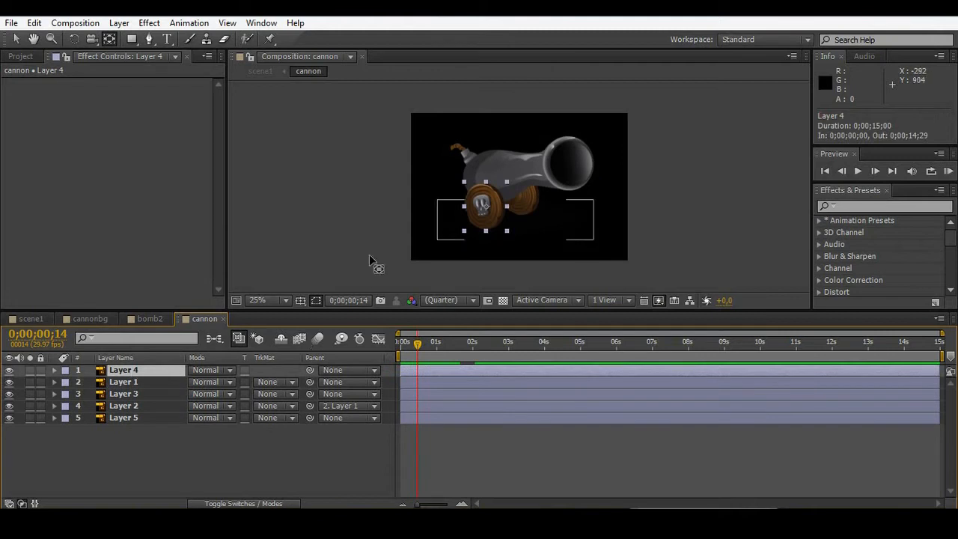
{"action": "left_click", "coordinate": [137, 382]}
{"action": "key", "text": "r"}
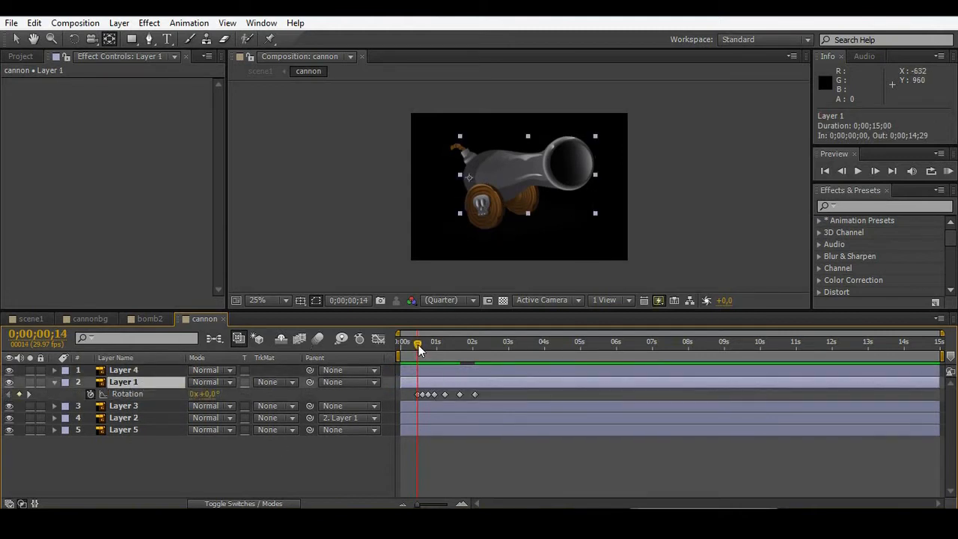
{"action": "left_click", "coordinate": [135, 371]}
{"action": "key", "text": "r"}
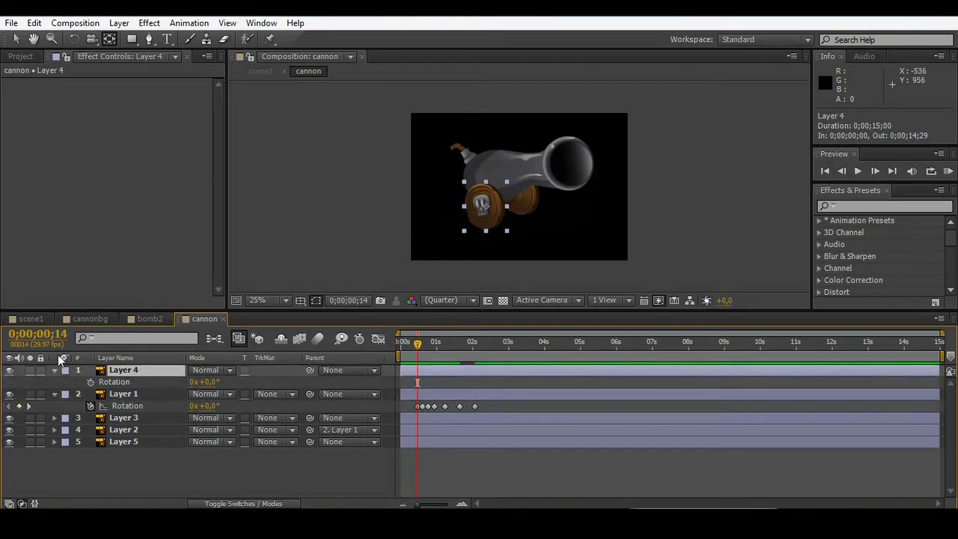
{"action": "left_click", "coordinate": [91, 382]}
{"action": "left_click_drag", "start_coordinate": [418, 344], "coordinate": [423, 344]}
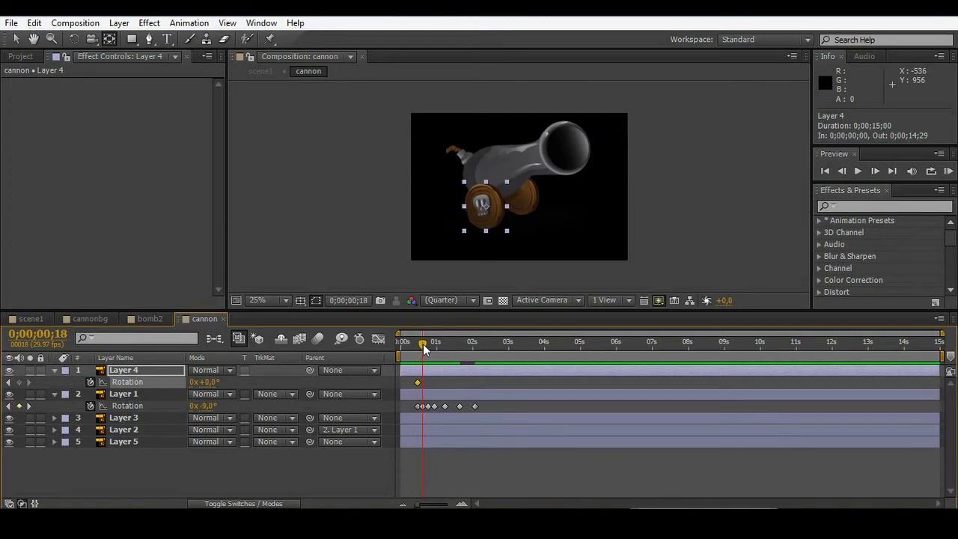
{"action": "left_click_drag", "start_coordinate": [210, 381], "coordinate": [197, 383]}
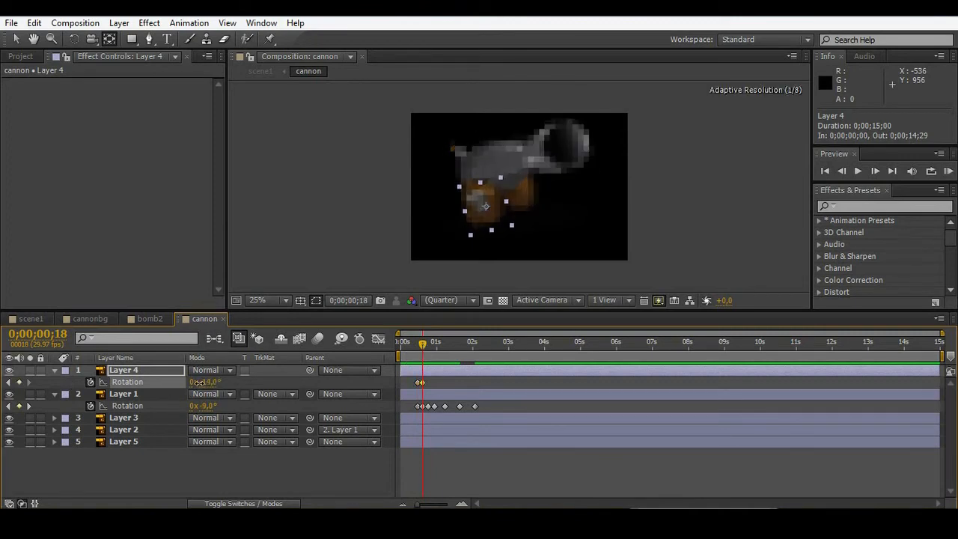
Add a rotation keyframe of 0° to Layer 4 at 0;00;00;23
{"action": "left_click_drag", "start_coordinate": [423, 344], "coordinate": [428, 344]}
{"action": "left_click", "coordinate": [209, 382]}
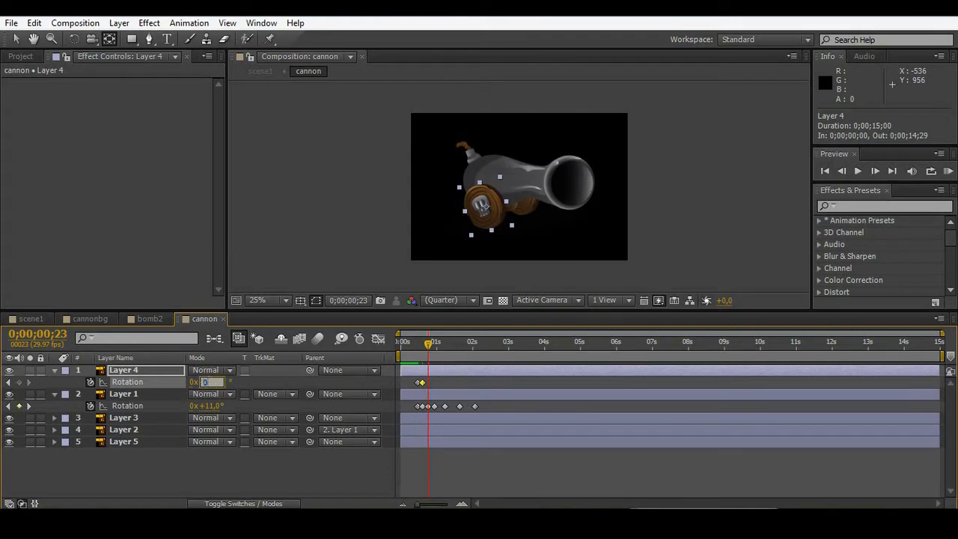
{"action": "type", "text": "0"}
{"action": "key", "text": "Return"}
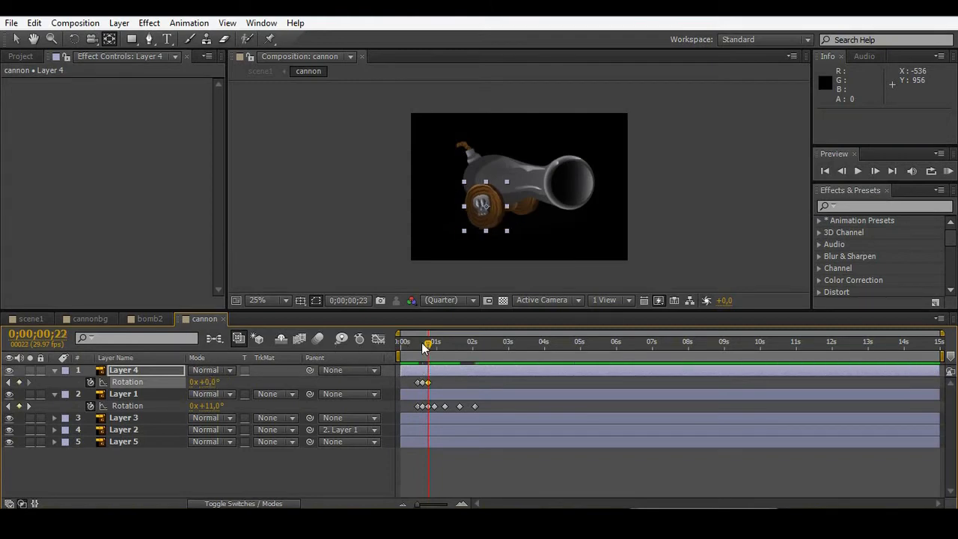
Preview the front wheel's rotation together with the barrel's recoil from the start of the composition
{"action": "key", "text": "space"}
{"action": "key", "text": "space"}
{"action": "left_click_drag", "start_coordinate": [447, 343], "coordinate": [374, 355]}
{"action": "key", "text": "space"}
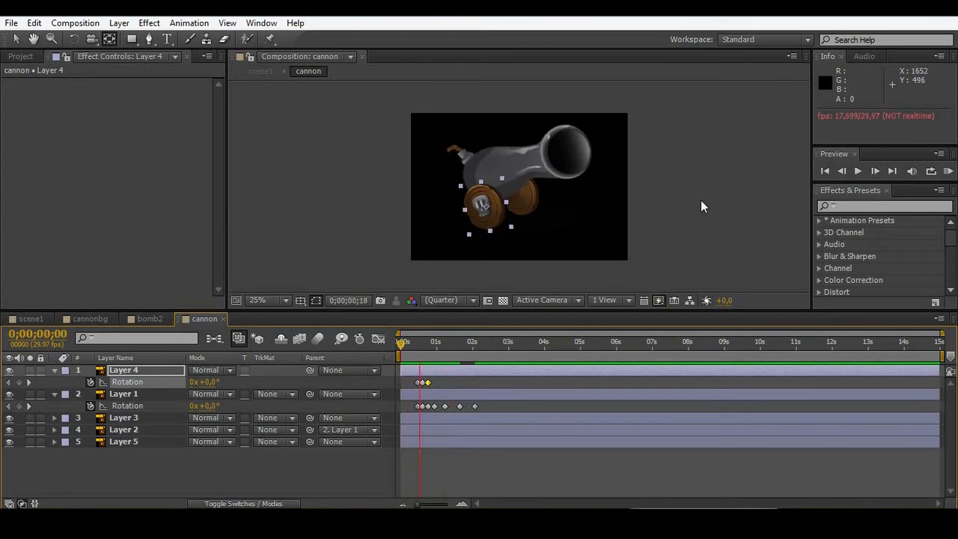
{"action": "key", "text": "space"}
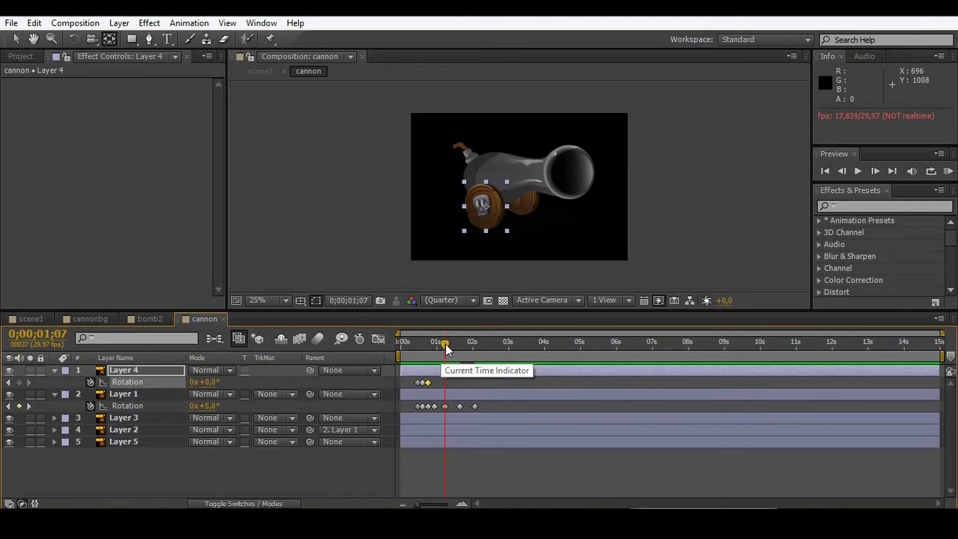
{"action": "left_click_drag", "start_coordinate": [447, 348], "coordinate": [377, 344]}
{"action": "key", "text": "space"}
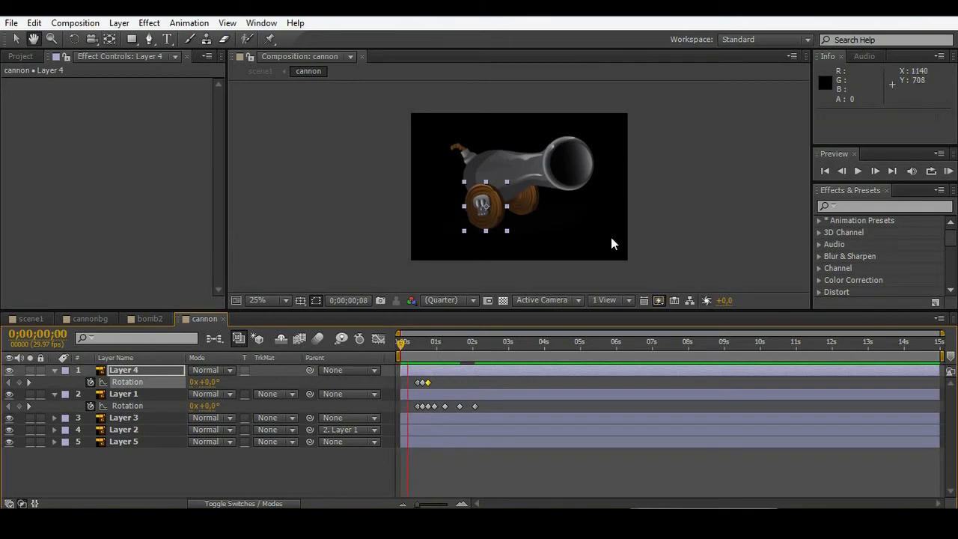
{"action": "left_click_drag", "start_coordinate": [444, 345], "coordinate": [419, 343]}
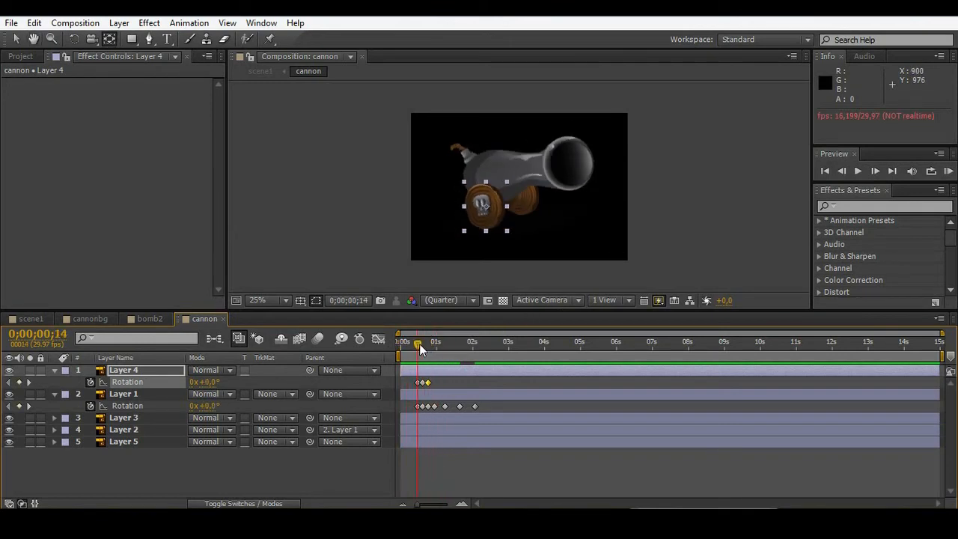
Collapse the properties of Layer 4 and Layer 1 and add a null object to the cannon composition
{"action": "left_click", "coordinate": [55, 370]}
{"action": "left_click", "coordinate": [54, 383]}
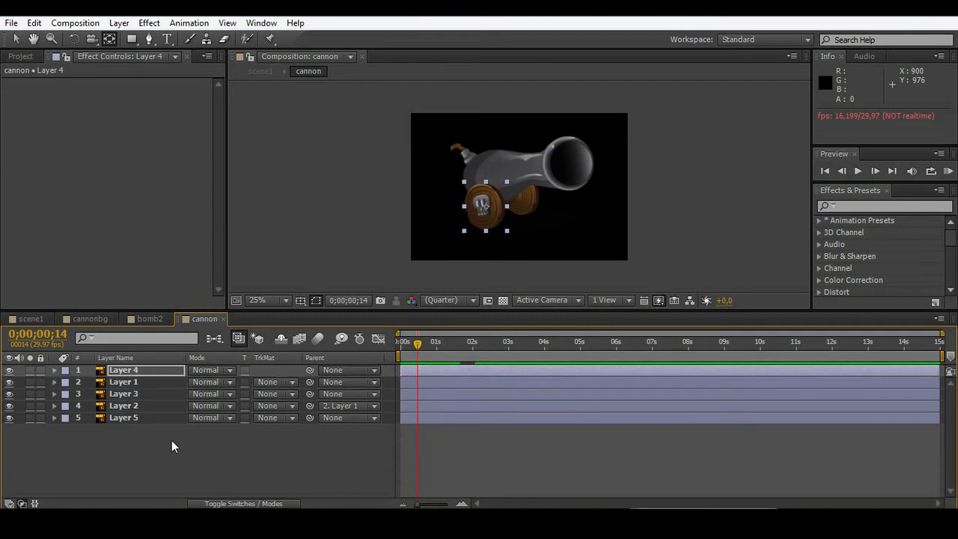
{"action": "left_click", "coordinate": [170, 440]}
{"action": "key", "text": "space"}
{"action": "right_click", "coordinate": [267, 443]}
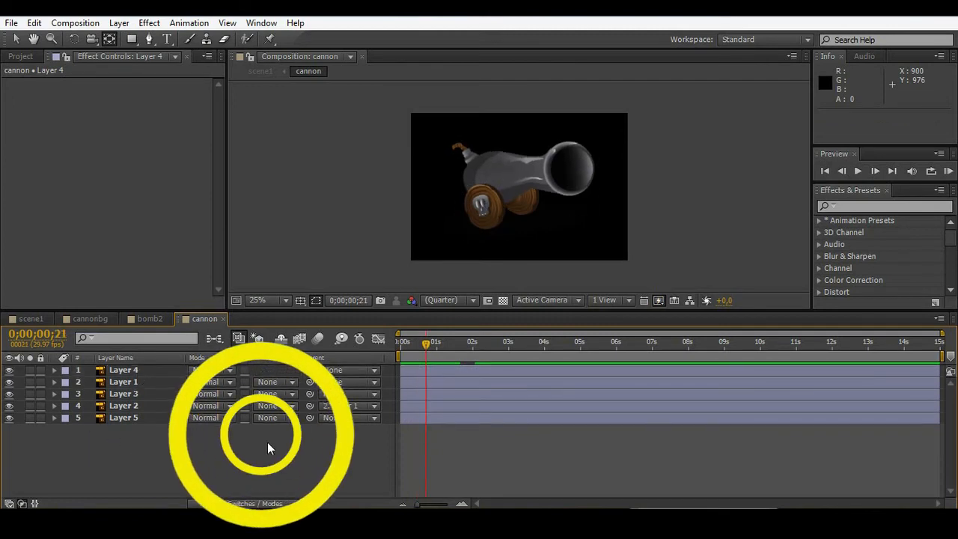
{"action": "mouse_move", "coordinate": [355, 301]}
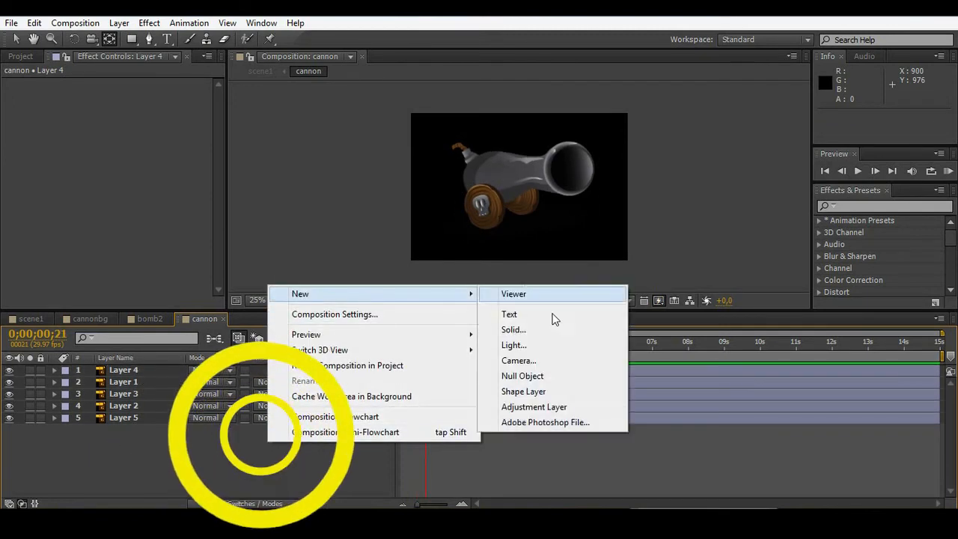
{"action": "left_click", "coordinate": [552, 377]}
{"action": "left_click", "coordinate": [124, 371]}
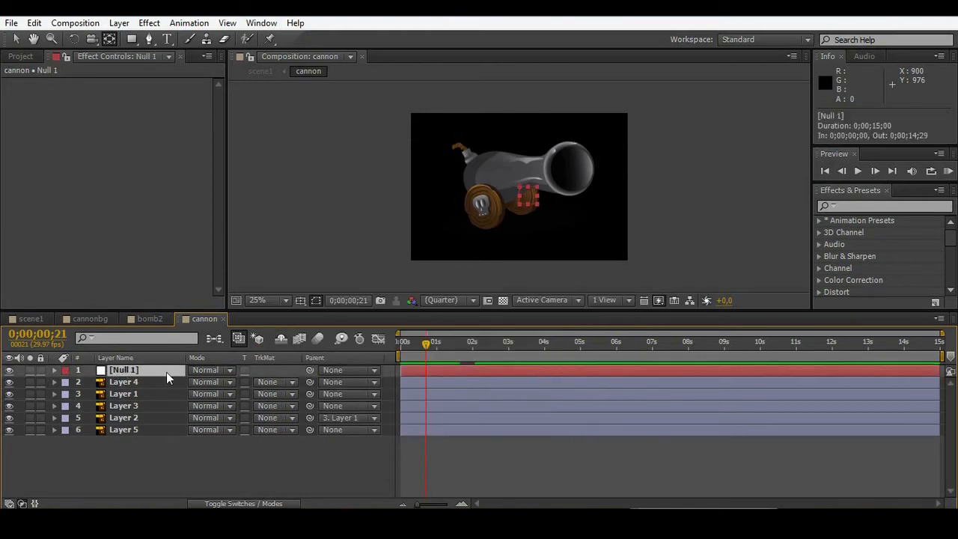
{"action": "left_click", "coordinate": [230, 449]}
Parent Layer 5, Layer 3, Layer 1 and Layer 4 to Null 1
{"action": "left_click_drag", "start_coordinate": [311, 431], "coordinate": [126, 371]}
{"action": "left_click_drag", "start_coordinate": [310, 406], "coordinate": [126, 371]}
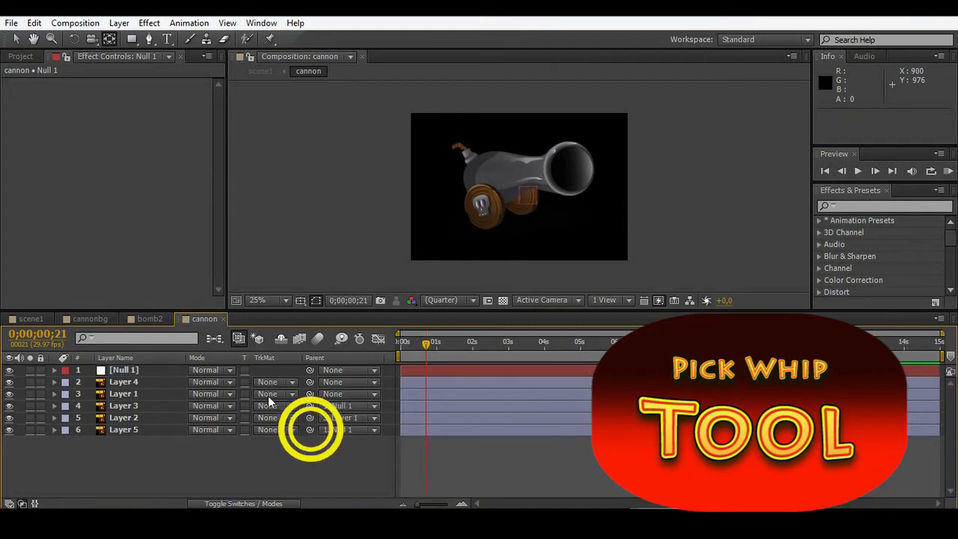
{"action": "left_click_drag", "start_coordinate": [310, 394], "coordinate": [141, 370]}
{"action": "left_click_drag", "start_coordinate": [310, 382], "coordinate": [133, 371]}
{"action": "left_click", "coordinate": [131, 373]}
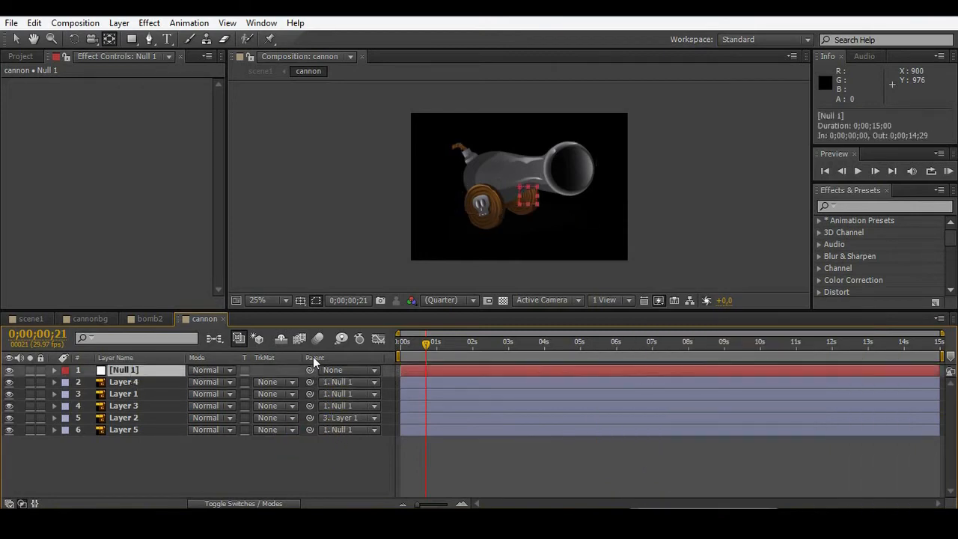
Set the first position keyframe on Null 1 at 0;00;00;14, in line with Layer 1's first rotation keyframe
{"action": "left_click", "coordinate": [139, 381]}
{"action": "left_click", "coordinate": [137, 394]}
{"action": "key", "text": "r"}
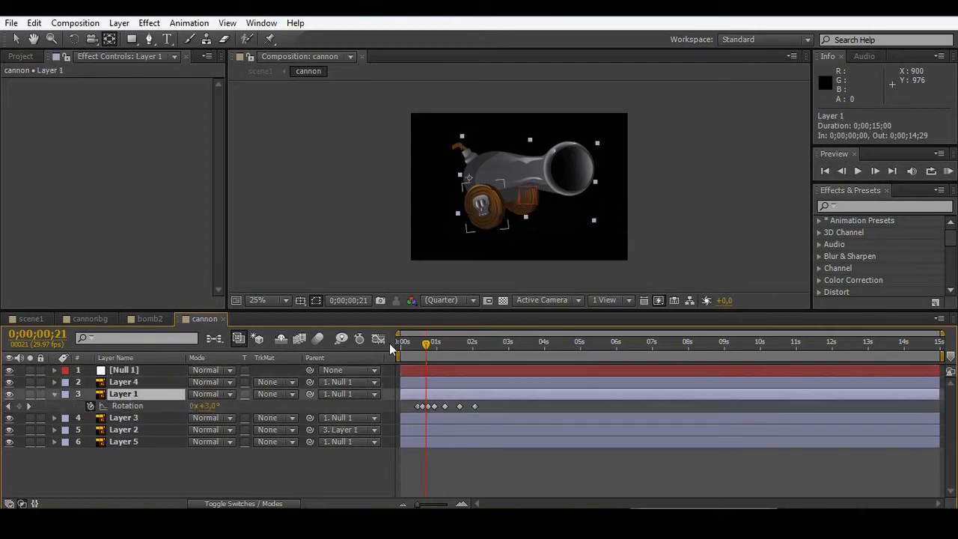
{"action": "left_click_drag", "start_coordinate": [426, 344], "coordinate": [417, 344]}
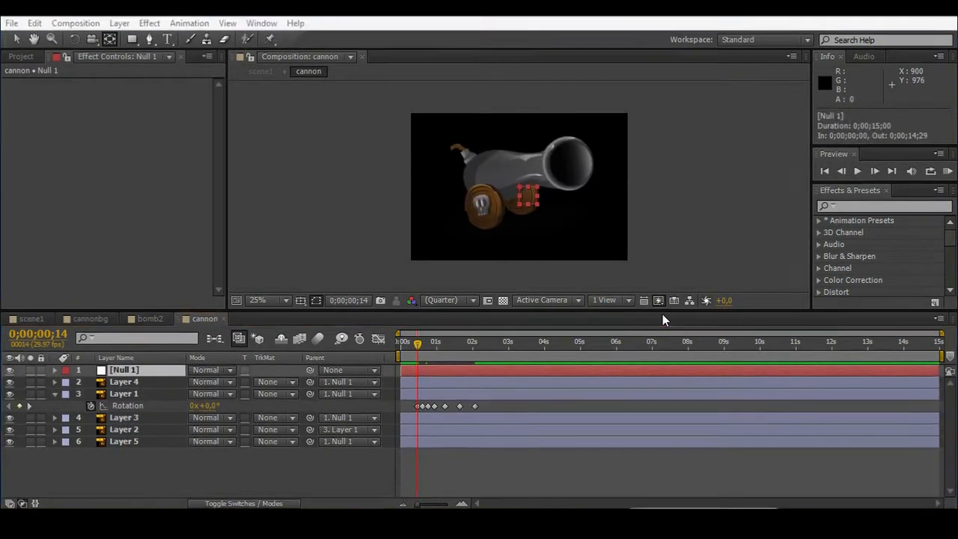
{"action": "left_click", "coordinate": [121, 368]}
{"action": "key", "text": "p"}
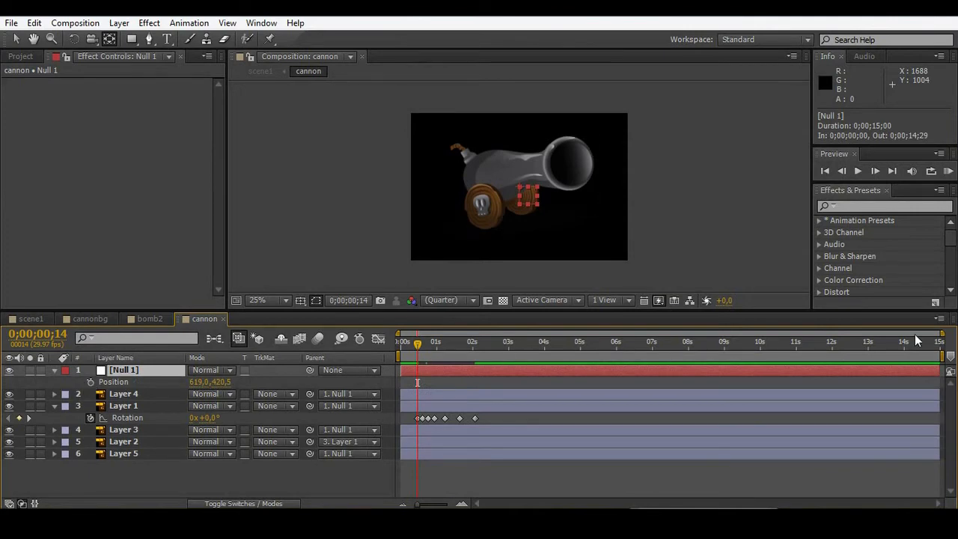
{"action": "left_click_drag", "start_coordinate": [942, 334], "coordinate": [572, 334]}
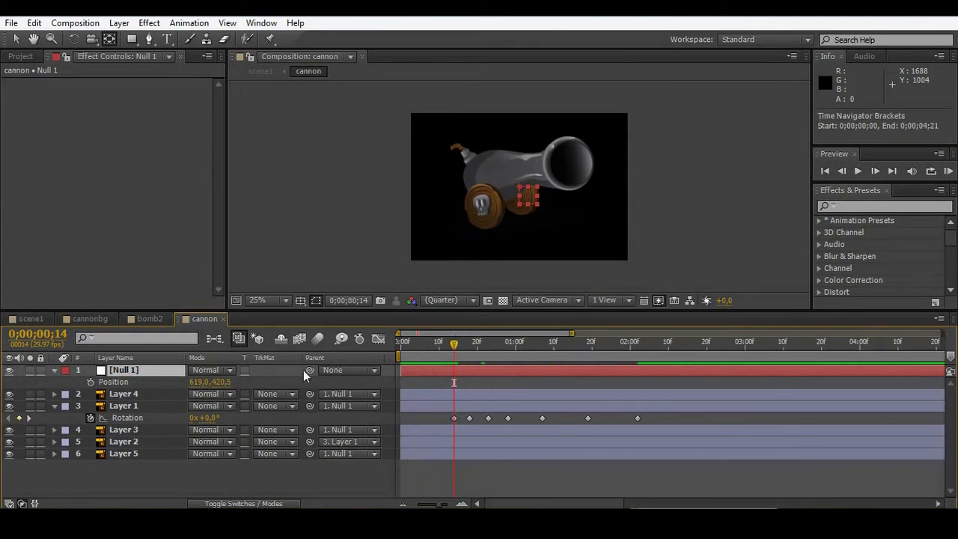
{"action": "left_click", "coordinate": [91, 382]}
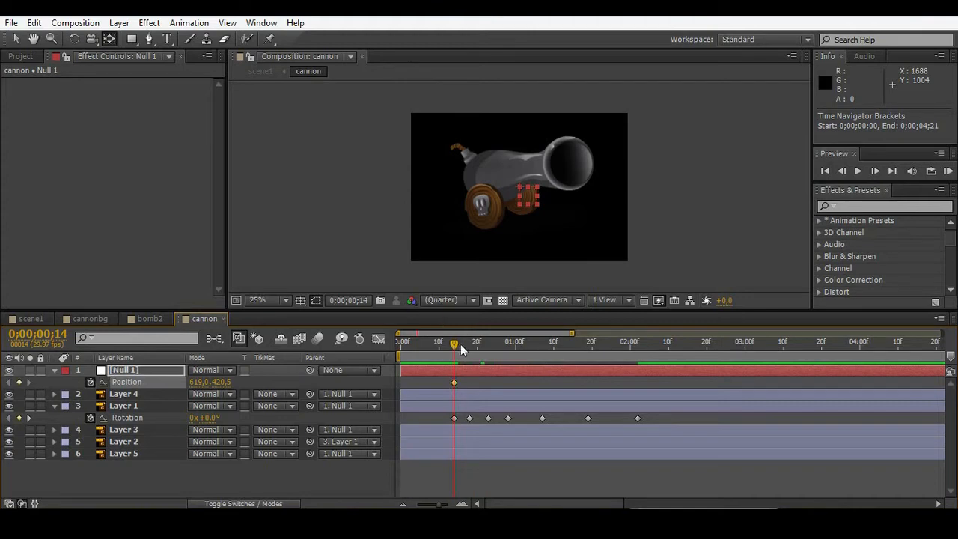
Keyframe Null 1's X position at 583 at 0;00;00;18 and copy its first position keyframe to 0;00;00;23
{"action": "left_click_drag", "start_coordinate": [455, 344], "coordinate": [470, 345]}
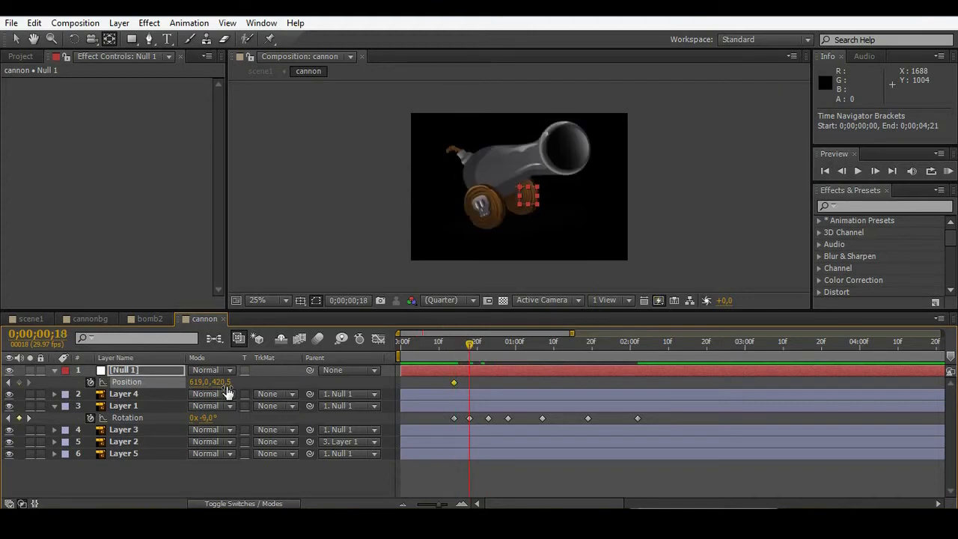
{"action": "left_click_drag", "start_coordinate": [204, 383], "coordinate": [174, 384]}
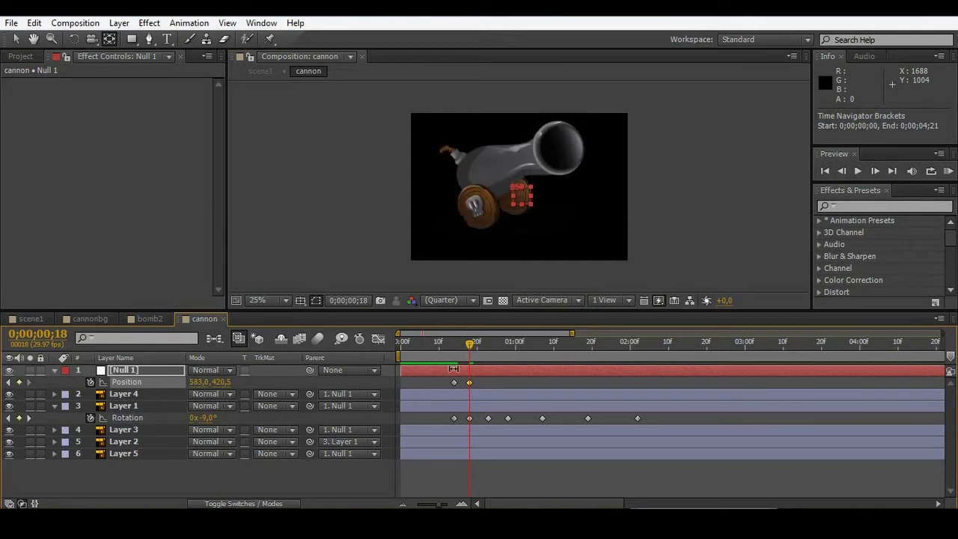
{"action": "left_click", "coordinate": [454, 383]}
{"action": "key", "text": "ctrl+c"}
{"action": "left_click_drag", "start_coordinate": [475, 343], "coordinate": [495, 347]}
{"action": "key", "text": "ctrl+v"}
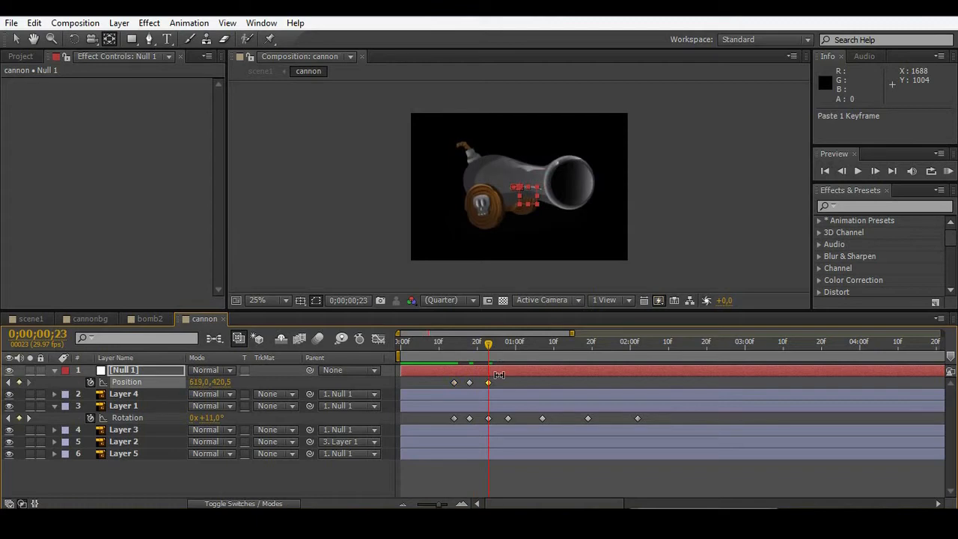
Change the temporal interpolation of Null 1's three position keyframes to Bezier
{"action": "left_click", "coordinate": [455, 383]}
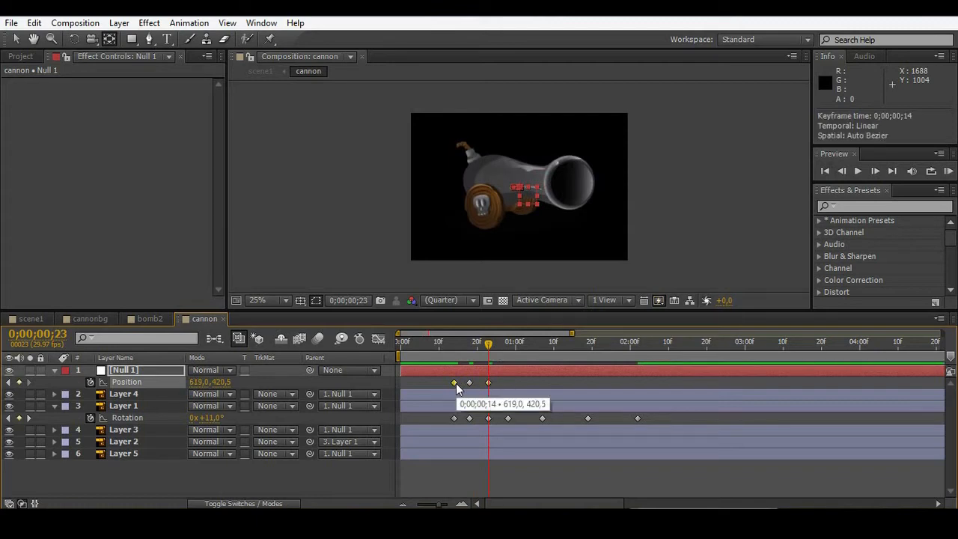
{"action": "left_click", "coordinate": [469, 383]}
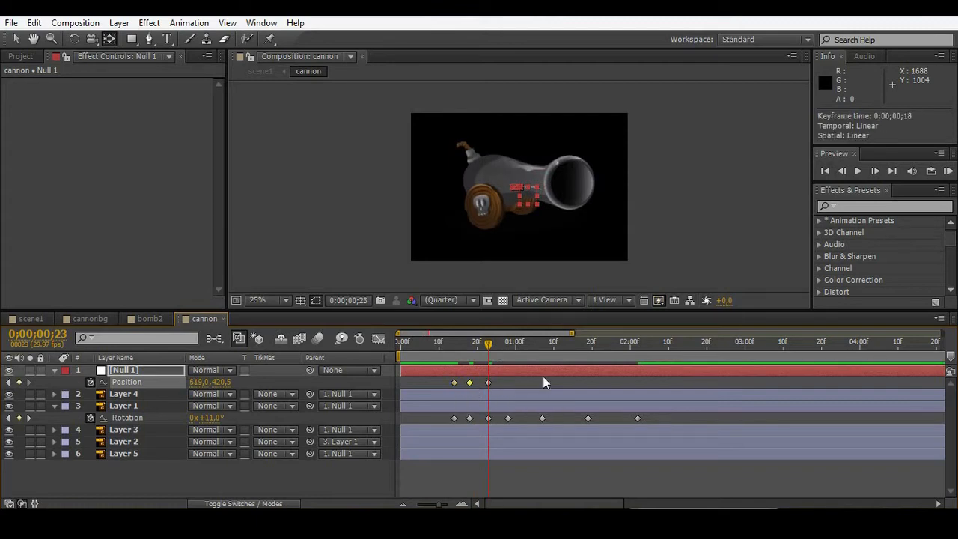
{"action": "left_click", "coordinate": [454, 383], "text": "shift"}
{"action": "right_click", "coordinate": [470, 383]}
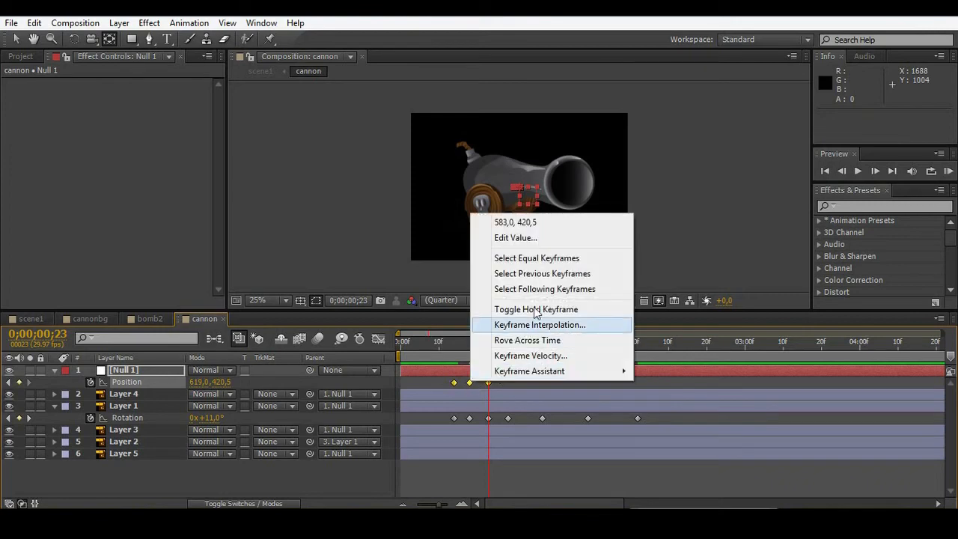
{"action": "left_click", "coordinate": [567, 326]}
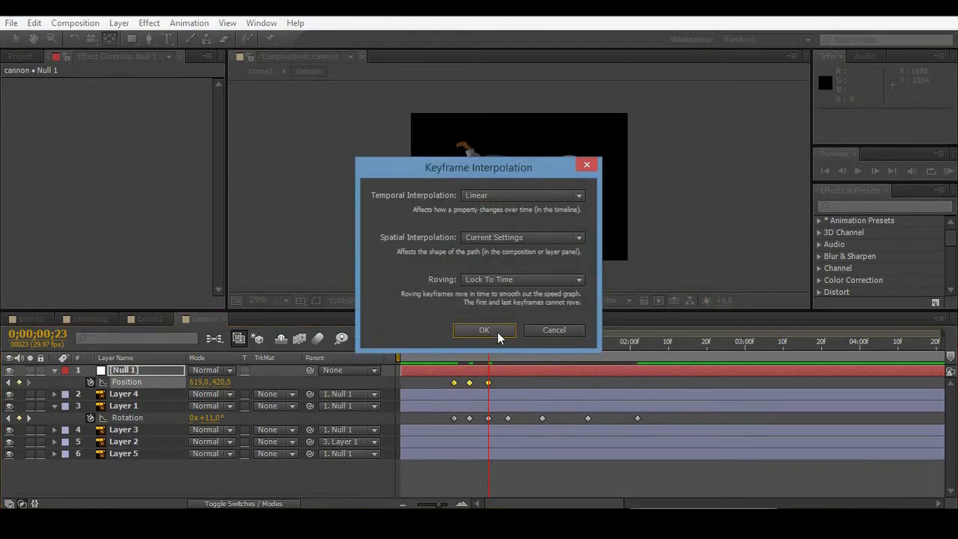
{"action": "left_click", "coordinate": [527, 196]}
{"action": "left_click", "coordinate": [515, 248]}
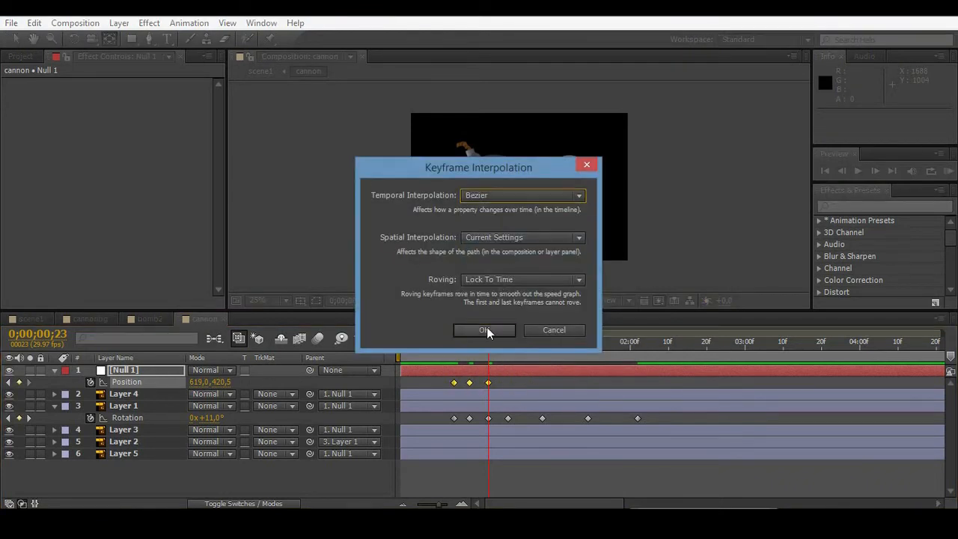
{"action": "left_click", "coordinate": [487, 330]}
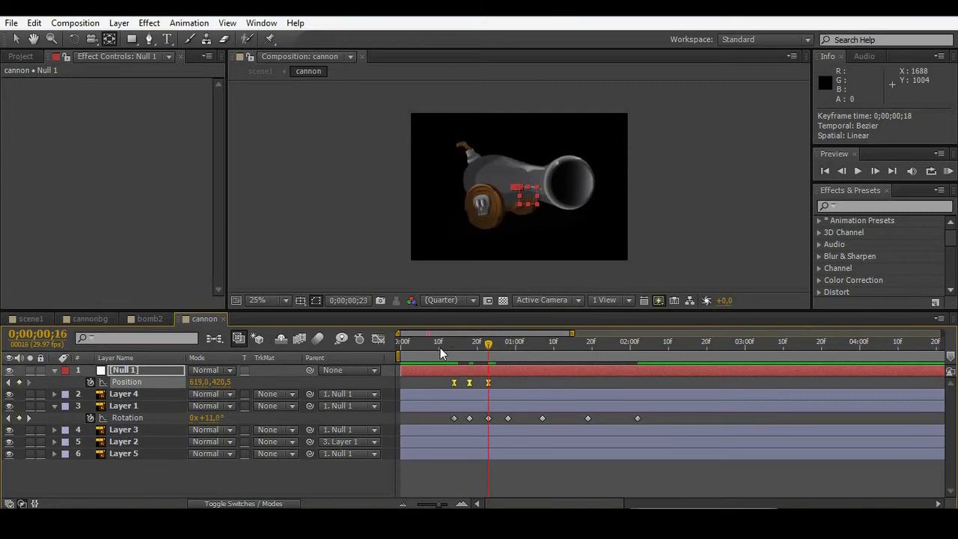
Preview the whole cannon's backward kick together with the barrel recoil from the start
{"action": "key", "text": "Home"}
{"action": "key", "text": "space"}
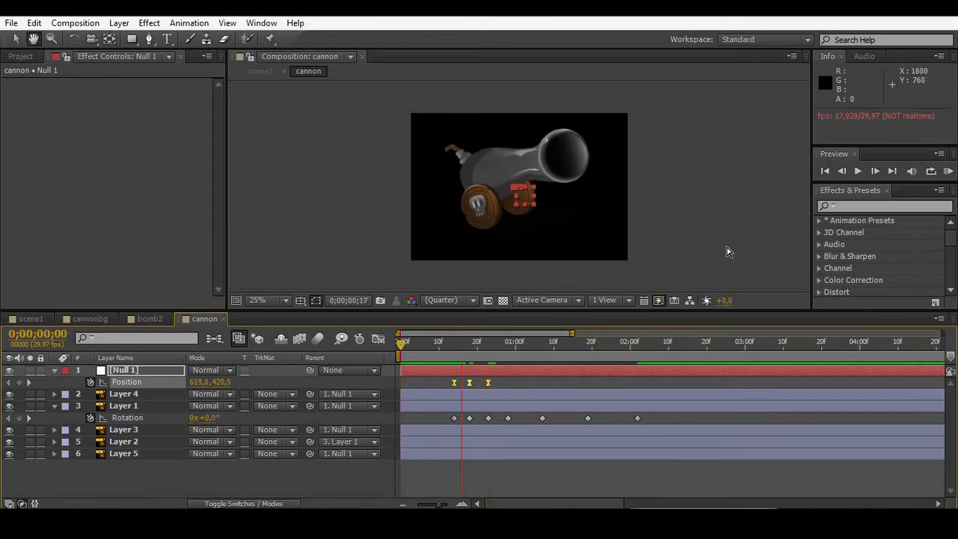
{"action": "left_click_drag", "start_coordinate": [500, 345], "coordinate": [596, 349]}
{"action": "left_click", "coordinate": [670, 246]}
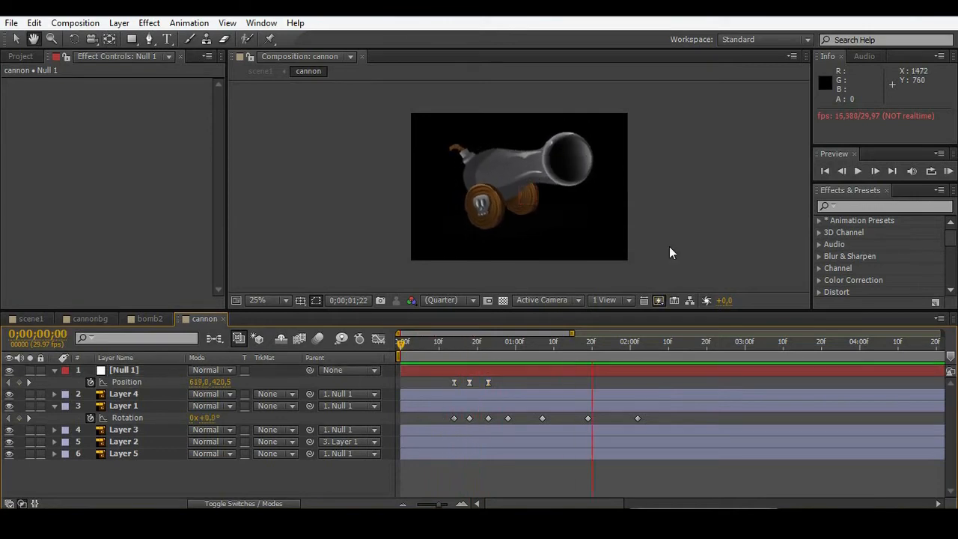
Shift Layer 1's last three rotation keyframes earlier, with the middle one at 0;00;01;13, and replay the recoil
{"action": "left_click", "coordinate": [642, 343]}
{"action": "left_click_drag", "start_coordinate": [535, 429], "coordinate": [608, 420]}
{"action": "left_click_drag", "start_coordinate": [644, 345], "coordinate": [349, 377]}
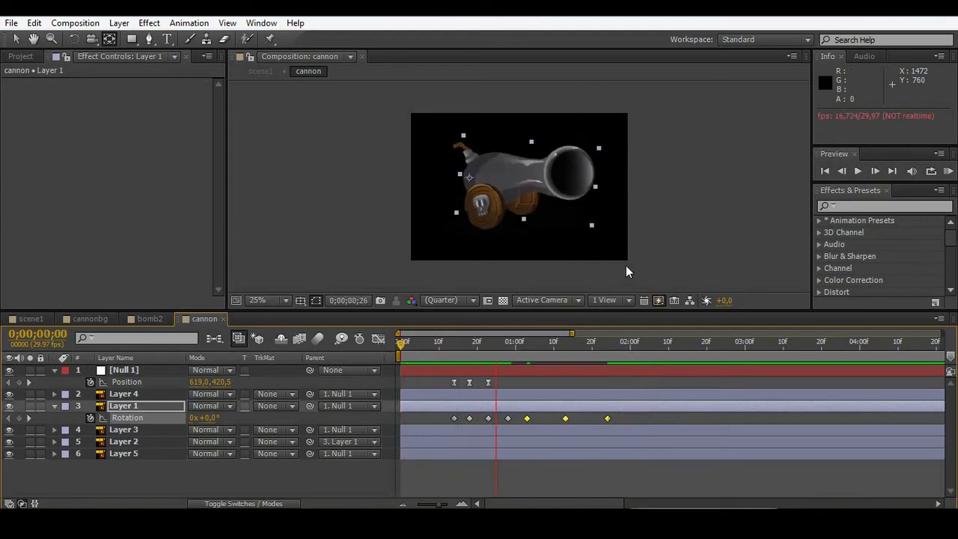
Set Layer 1's rotation keyframe at 0;00;01;13 to -1.9°
{"action": "left_click", "coordinate": [572, 418]}
{"action": "left_click", "coordinate": [565, 418]}
{"action": "left_click_drag", "start_coordinate": [607, 347], "coordinate": [575, 349]}
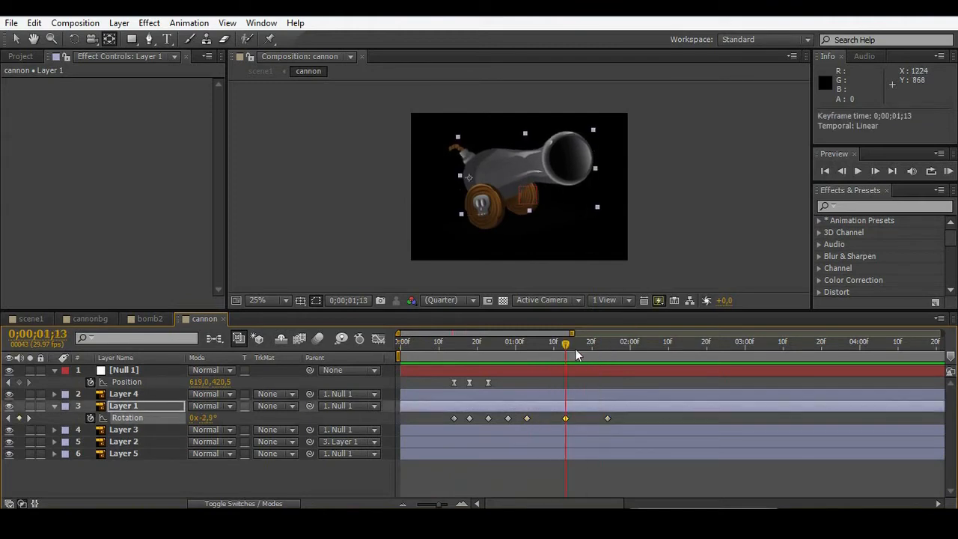
{"action": "left_click", "coordinate": [215, 417]}
{"action": "key", "text": "ctrl+z"}
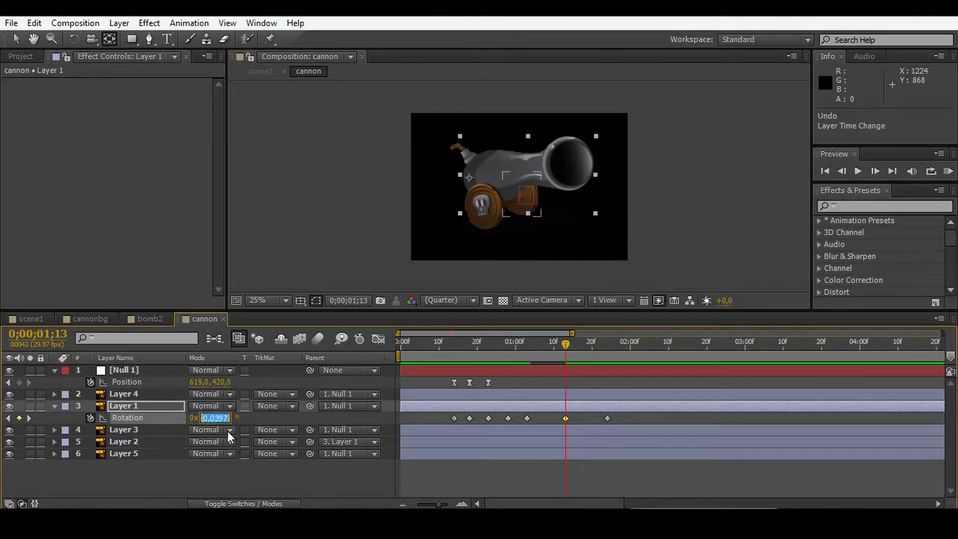
{"action": "type", "text": "-40"}
{"action": "key", "text": "Return"}
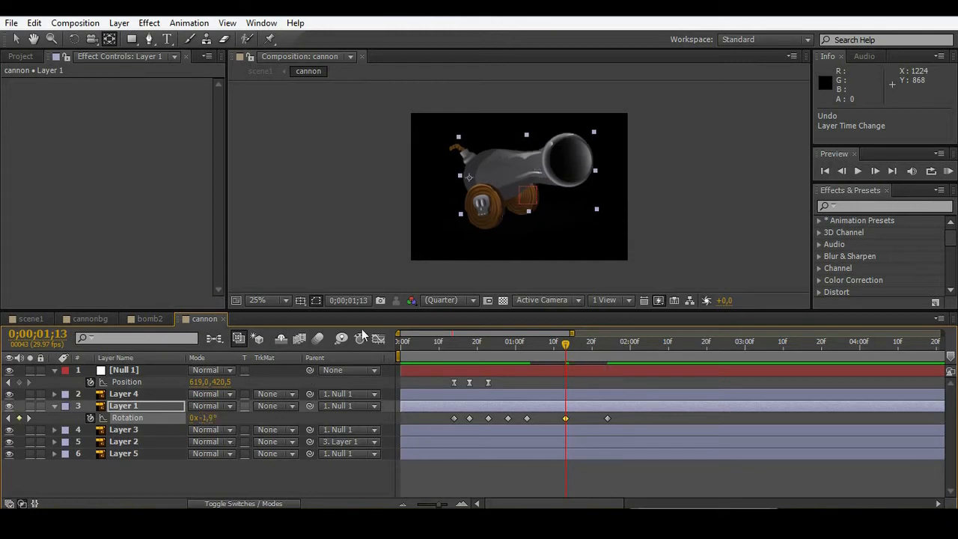
Shift Layer 1's last two rotation keyframes earlier, the final one to 0;00;01;21, and preview the recoil
{"action": "left_click_drag", "start_coordinate": [556, 352], "coordinate": [551, 352]}
{"action": "left_click_drag", "start_coordinate": [566, 418], "coordinate": [599, 418]}
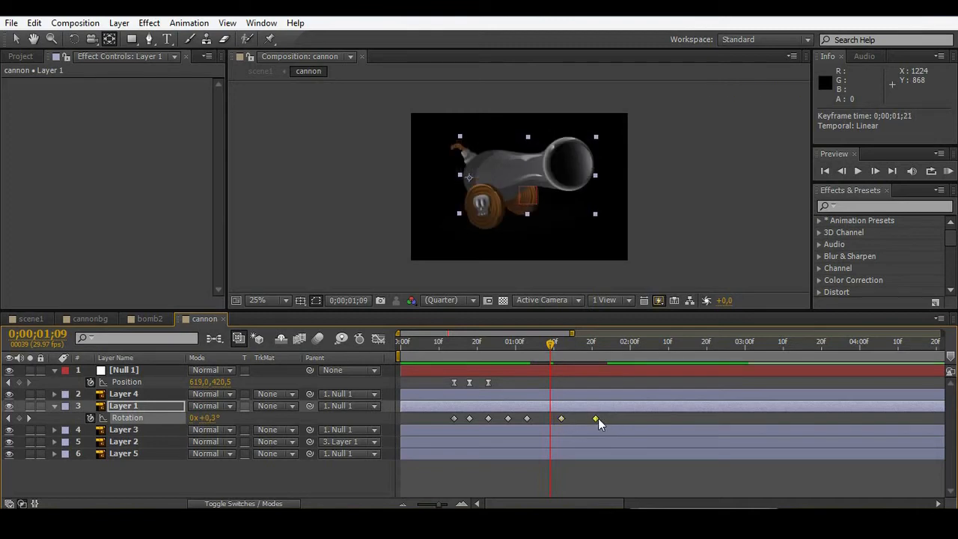
{"action": "key", "text": "KP_0"}
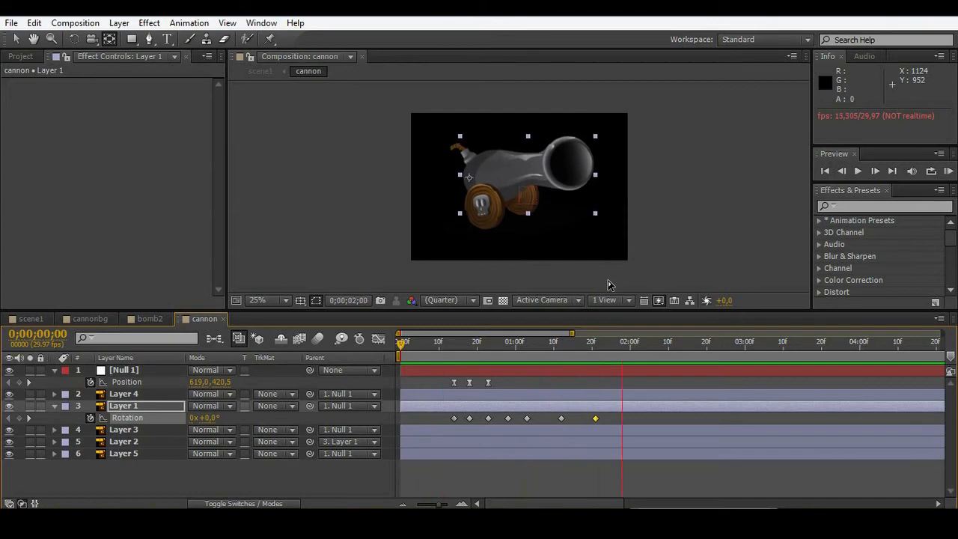
{"action": "left_click_drag", "start_coordinate": [573, 332], "coordinate": [400, 359]}
{"action": "key", "text": "KP_0"}
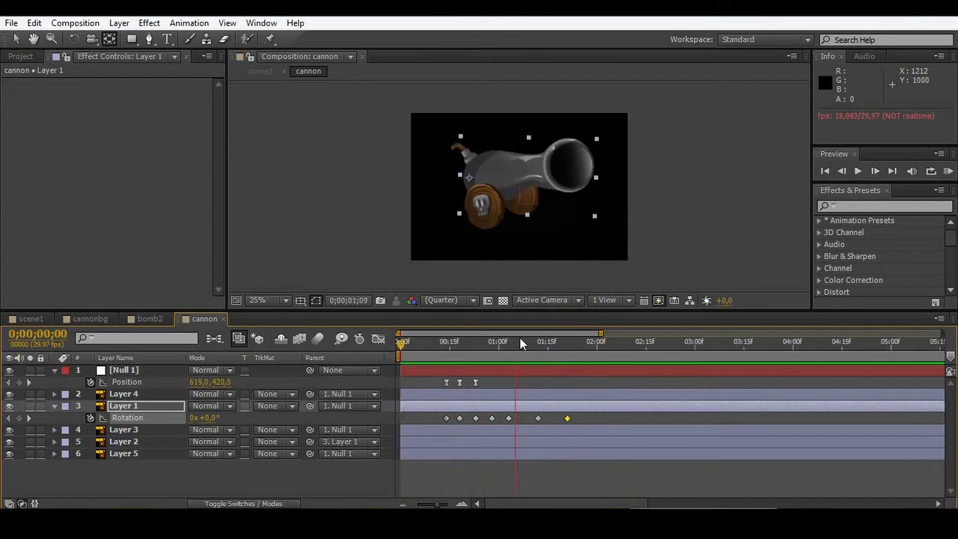
{"action": "key", "text": "space"}
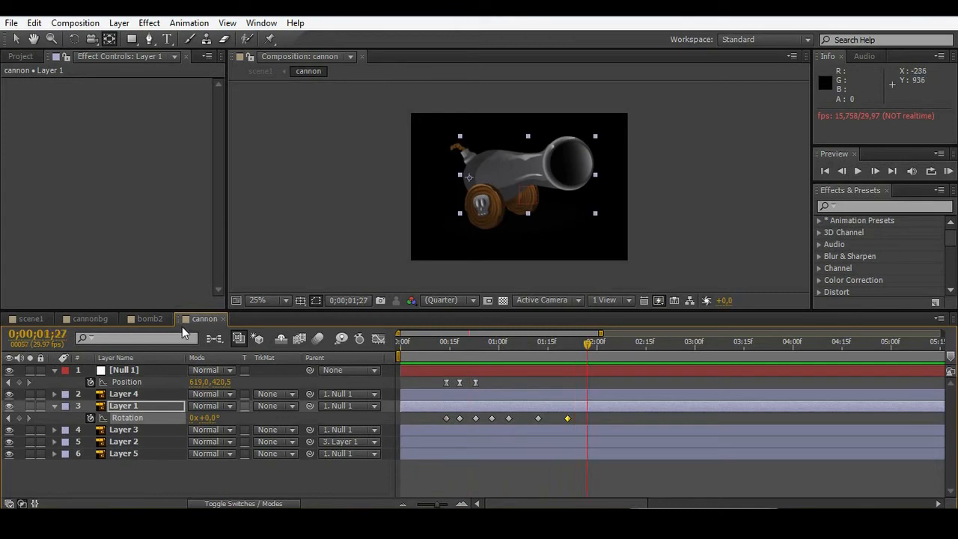
Check the cannon's recoil in scene1 with the bomb3 layer temporarily hidden
{"action": "left_click", "coordinate": [94, 319]}
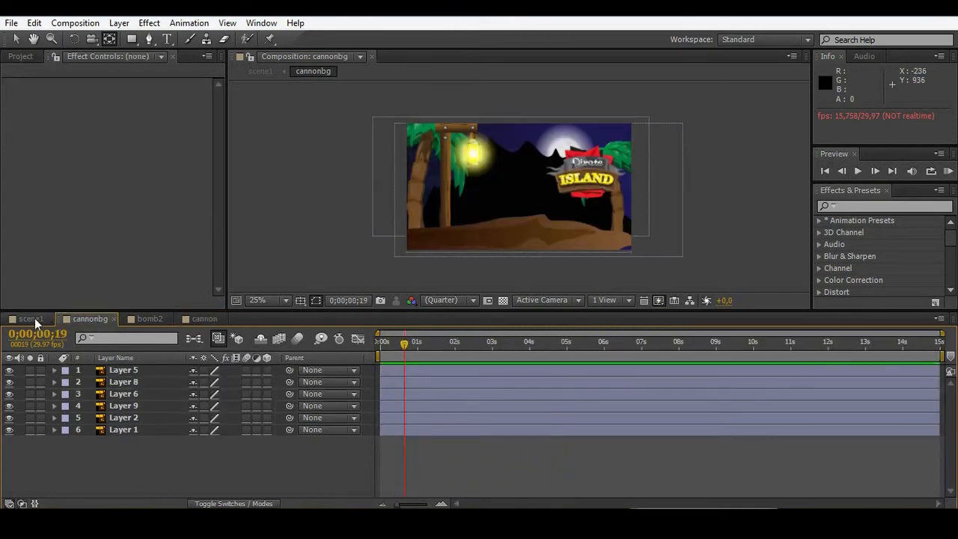
{"action": "left_click", "coordinate": [34, 318]}
{"action": "left_click_drag", "start_coordinate": [471, 348], "coordinate": [421, 349]}
{"action": "left_click", "coordinate": [9, 370]}
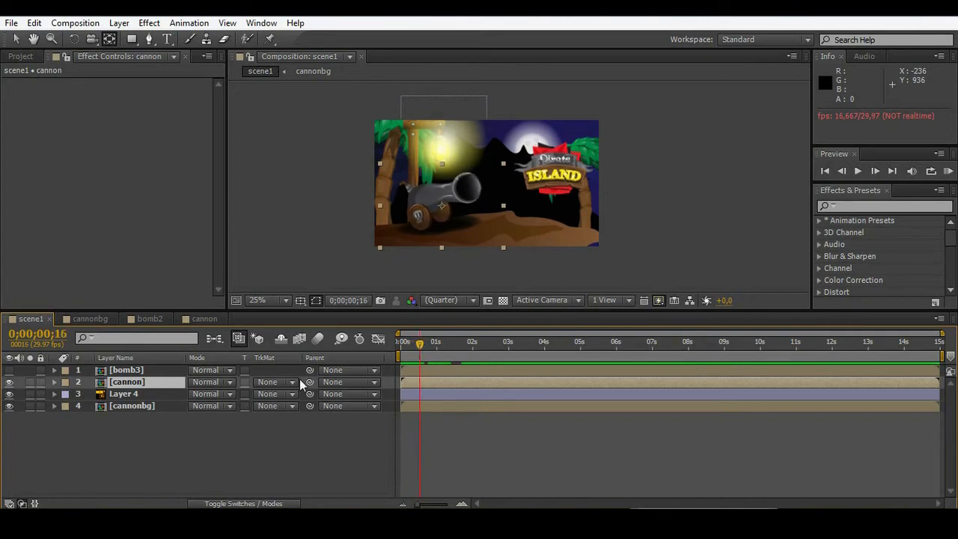
{"action": "left_click", "coordinate": [9, 370]}
Open the bomb3 composition and move all three bomb2 layers together to start at the beginning of the timeline
{"action": "double_click", "coordinate": [139, 372]}
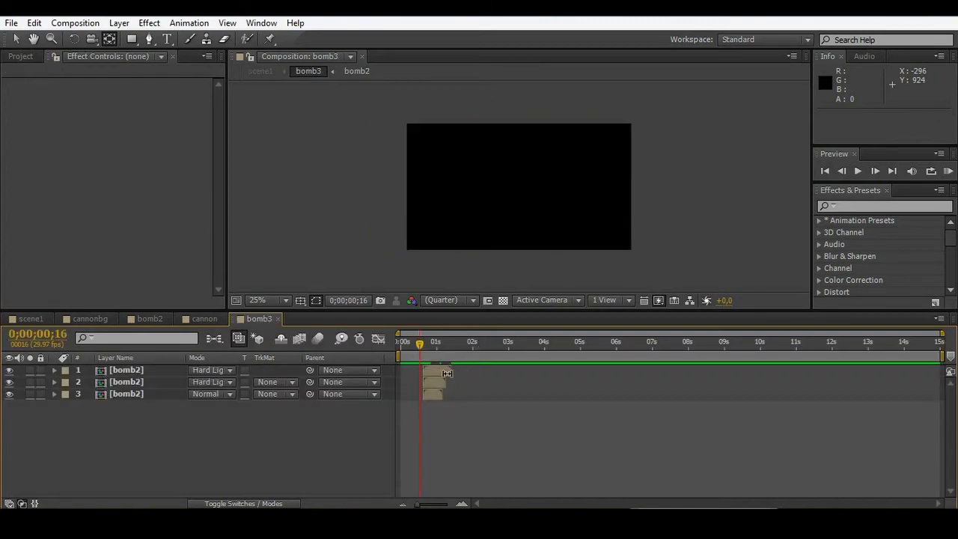
{"action": "left_click", "coordinate": [133, 371]}
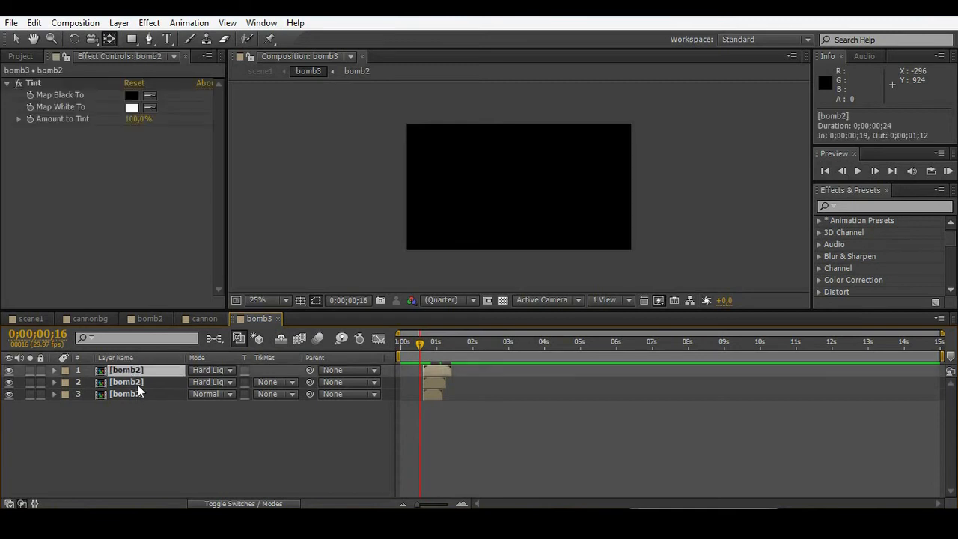
{"action": "left_click", "coordinate": [138, 382], "text": "ctrl"}
{"action": "left_click", "coordinate": [140, 393], "text": "ctrl"}
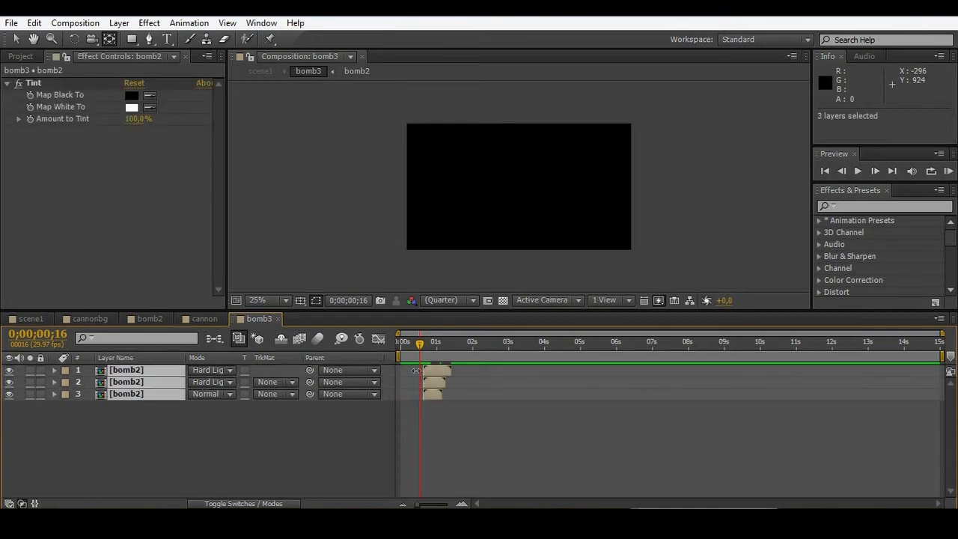
{"action": "key", "text": "v"}
{"action": "left_click_drag", "start_coordinate": [435, 371], "coordinate": [414, 372]}
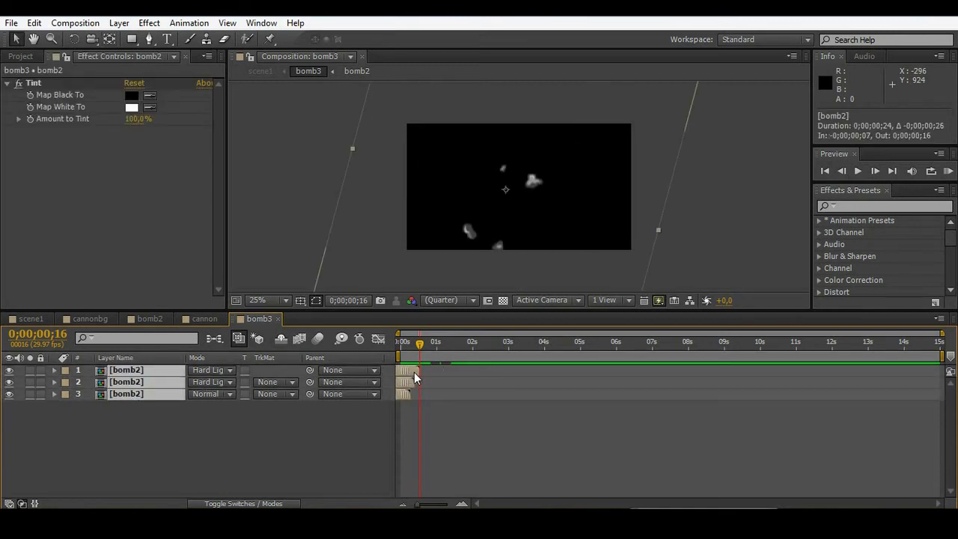
Limit bomb3's work area to the explosion layers, trim the composition to that work area, and save the project
{"action": "left_click_drag", "start_coordinate": [942, 336], "coordinate": [432, 358]}
{"action": "left_click_drag", "start_coordinate": [942, 333], "coordinate": [615, 331]}
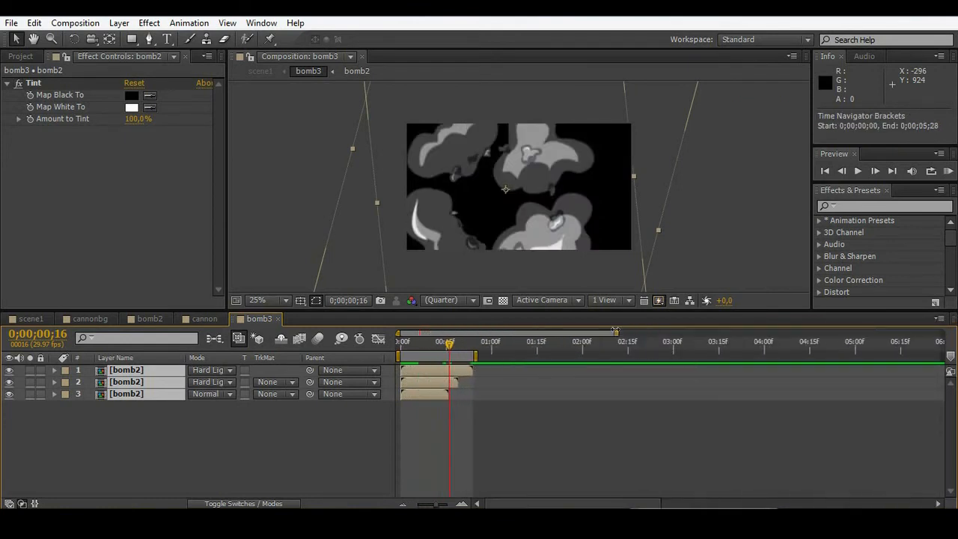
{"action": "key", "text": "space"}
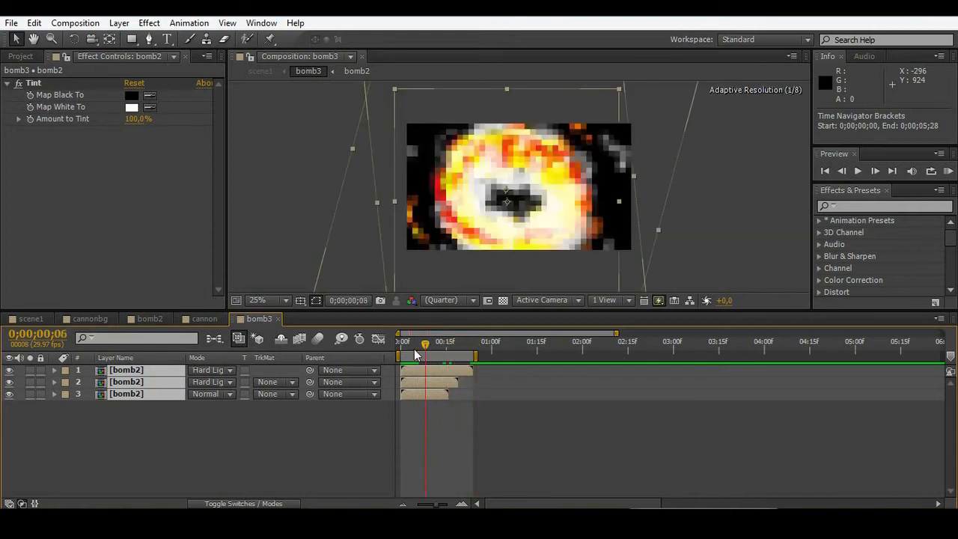
{"action": "right_click", "coordinate": [473, 357]}
{"action": "left_click", "coordinate": [528, 398]}
{"action": "key", "text": "ctrl+s"}
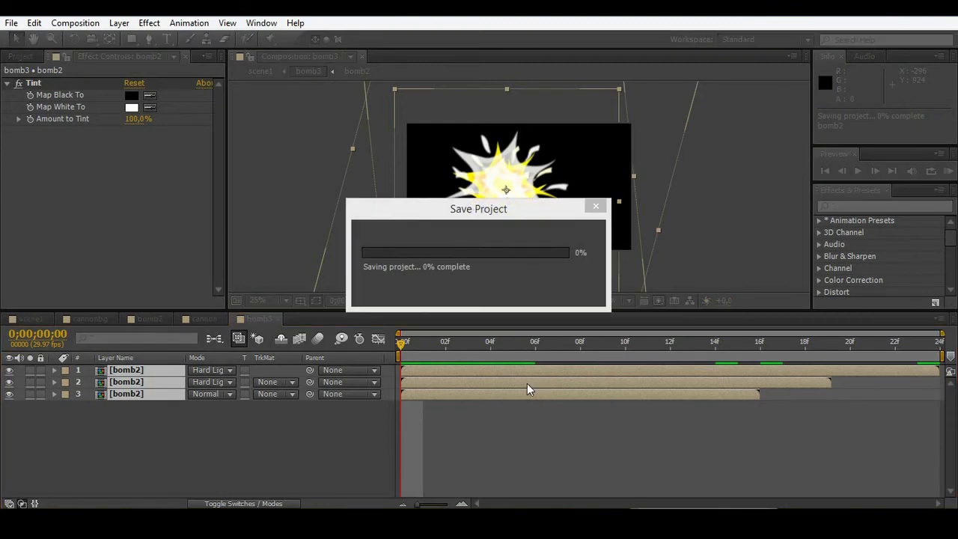
Move the bomb3 layer in scene1 to start at 0;00;00;15 and preview the shot
{"action": "left_click", "coordinate": [29, 320]}
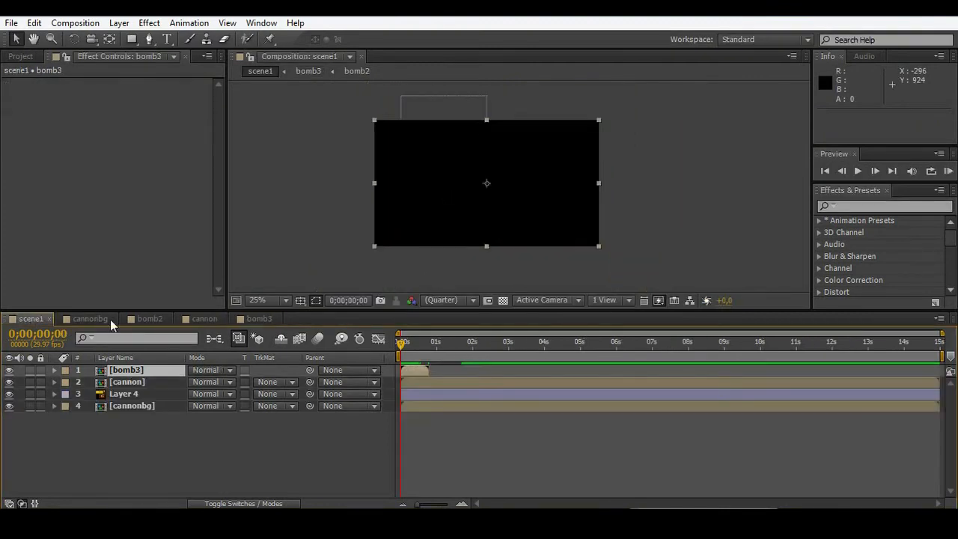
{"action": "mouse_move", "coordinate": [402, 344]}
{"action": "left_mouse_down"}
{"action": "mouse_move", "coordinate": [474, 369]}
{"action": "mouse_move", "coordinate": [398, 345]}
{"action": "mouse_move", "coordinate": [418, 346]}
{"action": "left_mouse_up"}
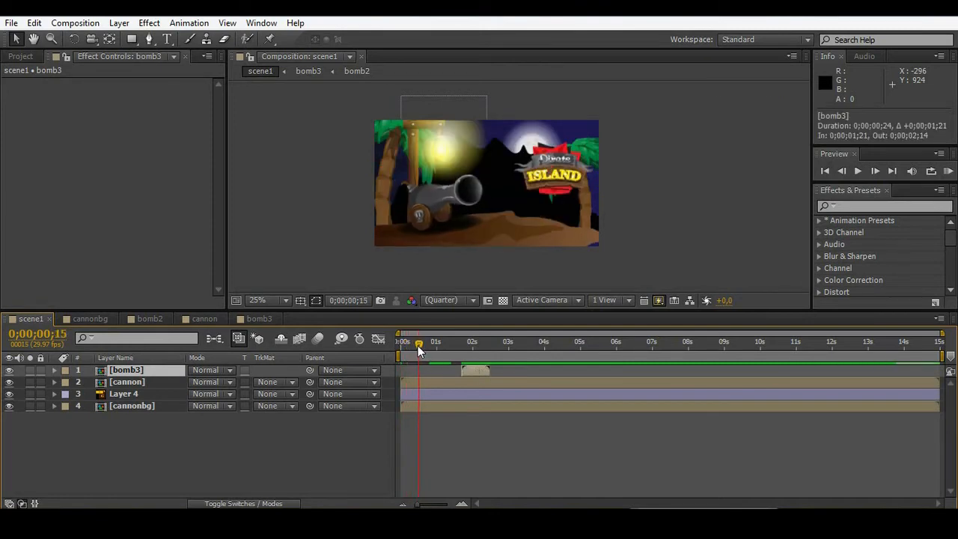
{"action": "left_click_drag", "start_coordinate": [469, 371], "coordinate": [450, 341]}
{"action": "key", "text": "space"}
Duplicate the cannon layer in scene1 and scale the copy to 45%
{"action": "left_click", "coordinate": [136, 382]}
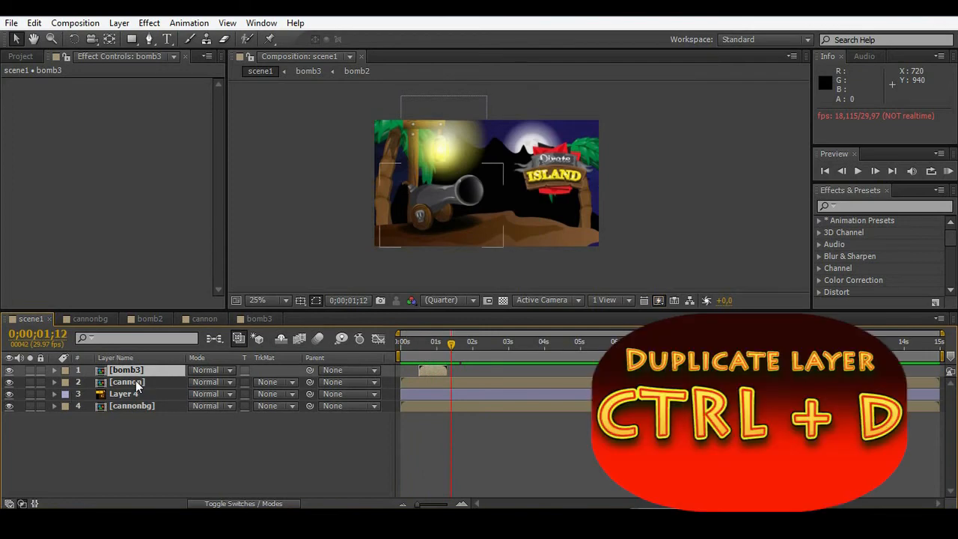
{"action": "left_click", "coordinate": [137, 384]}
{"action": "key", "text": "ctrl+d"}
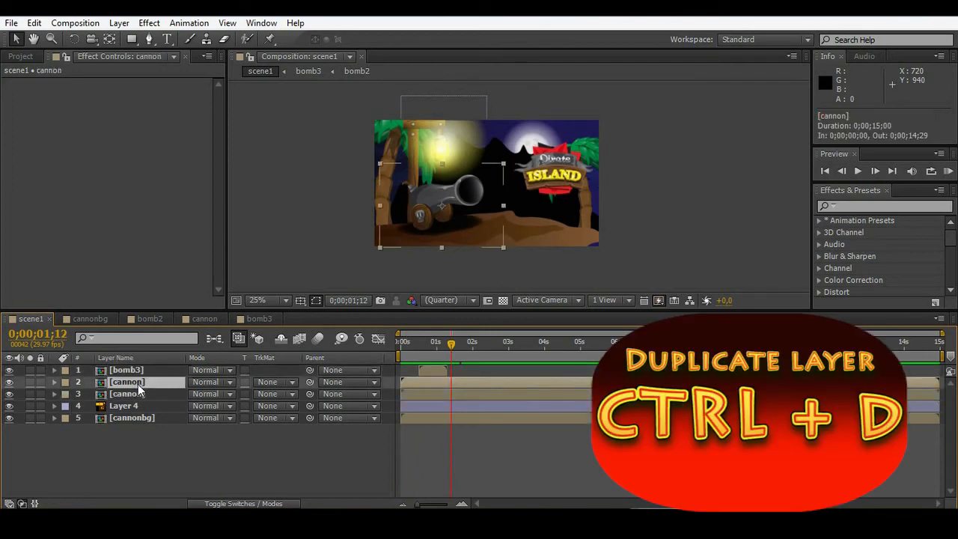
{"action": "key", "text": "s"}
{"action": "left_click_drag", "start_coordinate": [229, 396], "coordinate": [221, 401]}
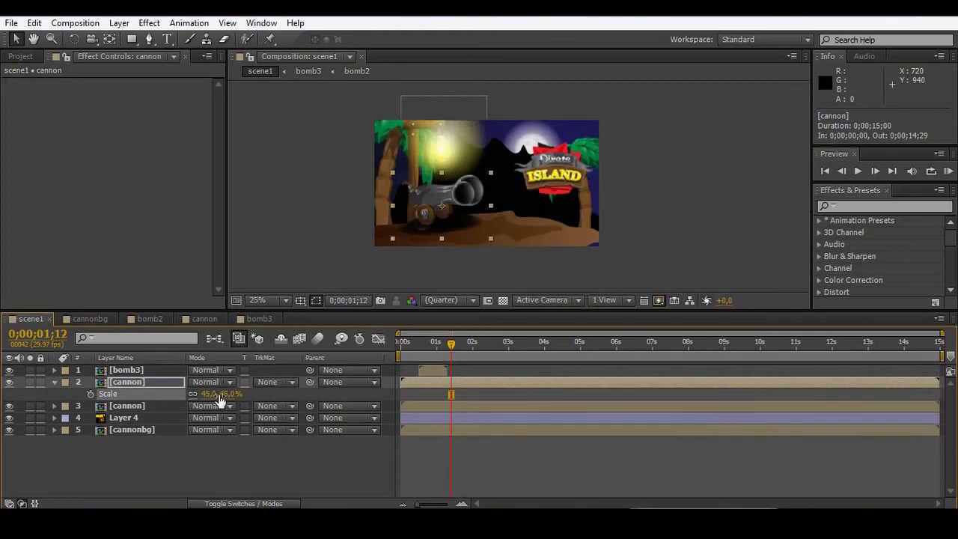
Place the smaller cannon layer beneath the original cannon and set its position to 651, 468.5
{"action": "left_click", "coordinate": [138, 412]}
{"action": "key", "text": "s"}
{"action": "key", "text": "p"}
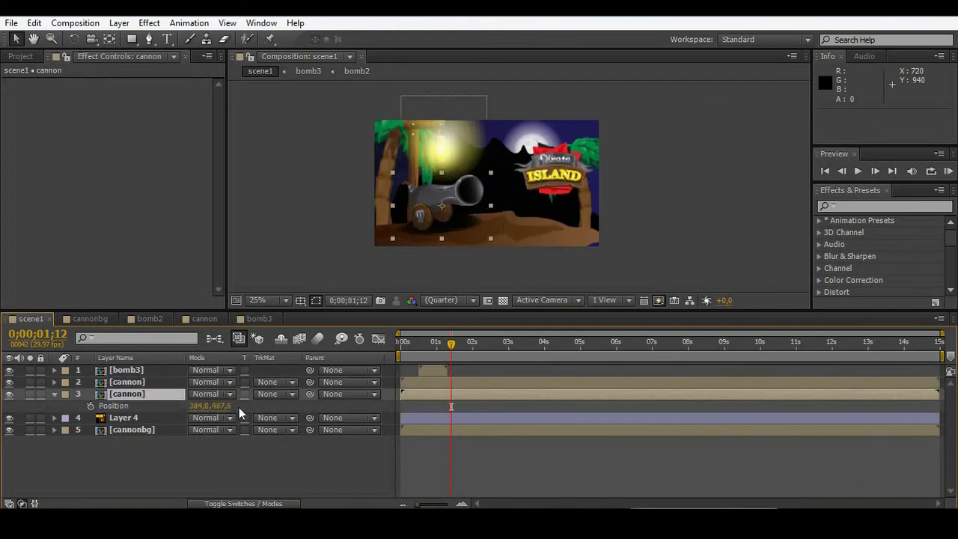
{"action": "left_click_drag", "start_coordinate": [199, 406], "coordinate": [438, 404]}
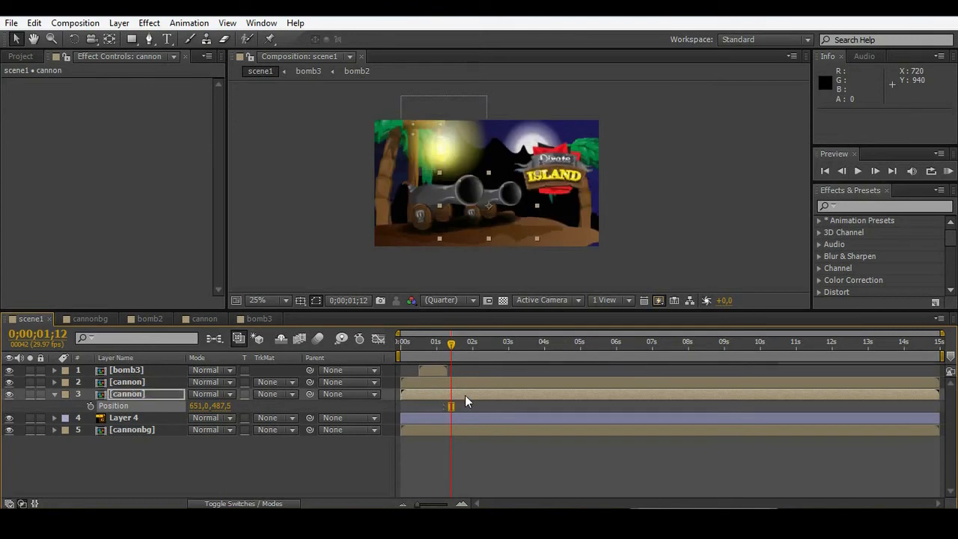
{"action": "left_click_drag", "start_coordinate": [229, 411], "coordinate": [208, 406]}
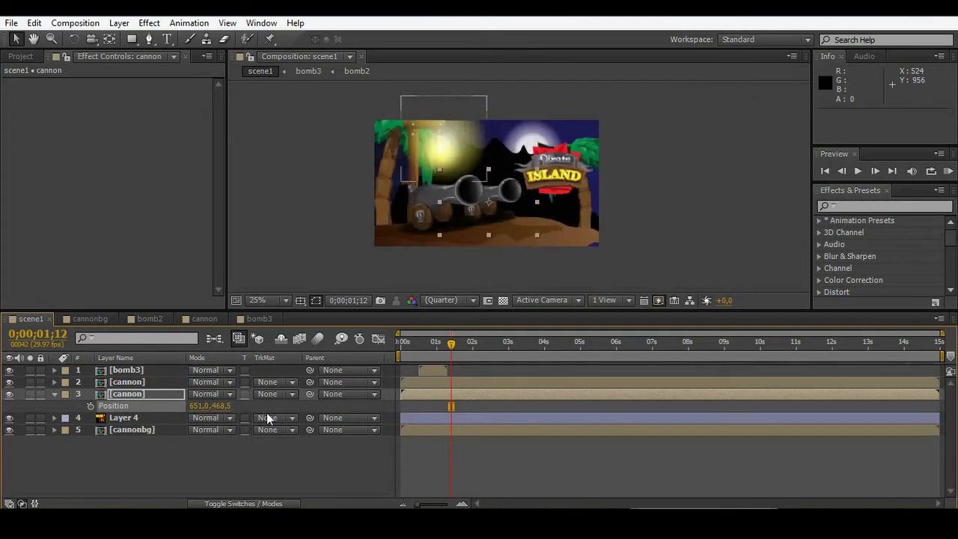
Preview scene1 from the start with both cannons firing
{"action": "left_click_drag", "start_coordinate": [452, 345], "coordinate": [377, 341]}
{"action": "key", "text": "space"}
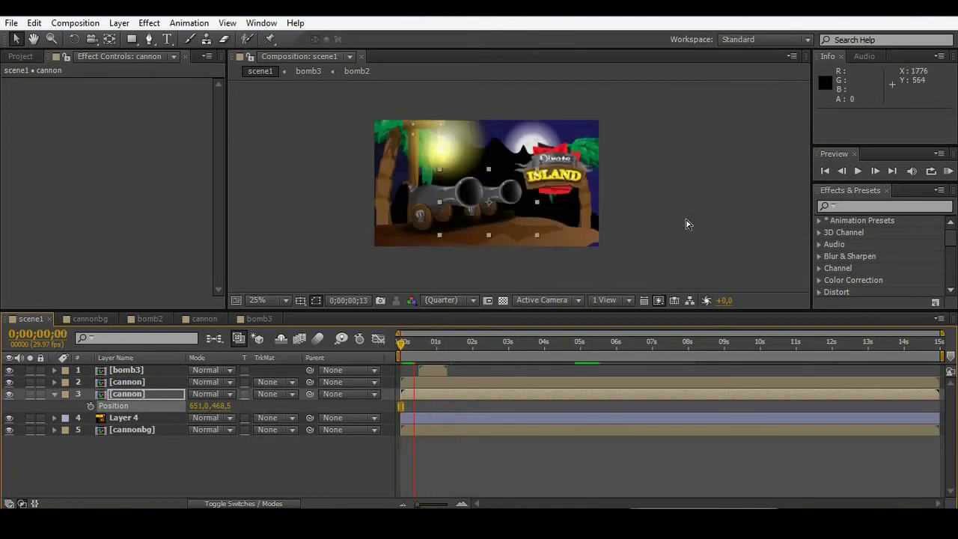
{"action": "left_click_drag", "start_coordinate": [445, 345], "coordinate": [397, 350]}
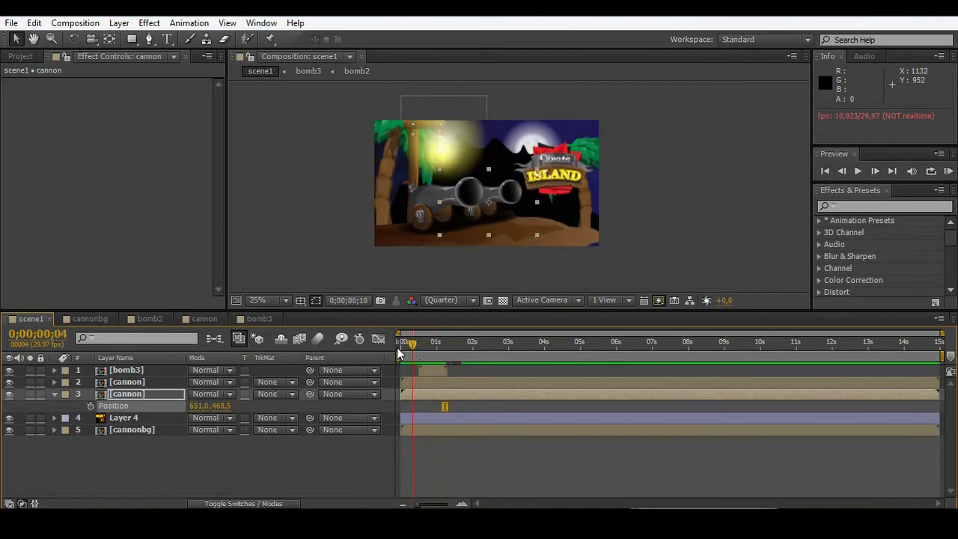
{"action": "left_click_drag", "start_coordinate": [445, 406], "coordinate": [401, 406]}
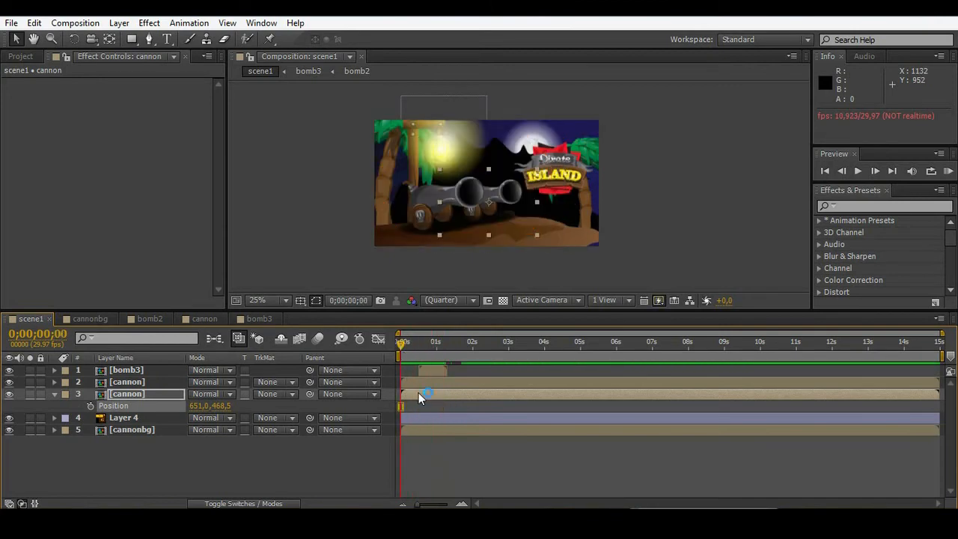
{"action": "left_click_drag", "start_coordinate": [408, 344], "coordinate": [479, 355]}
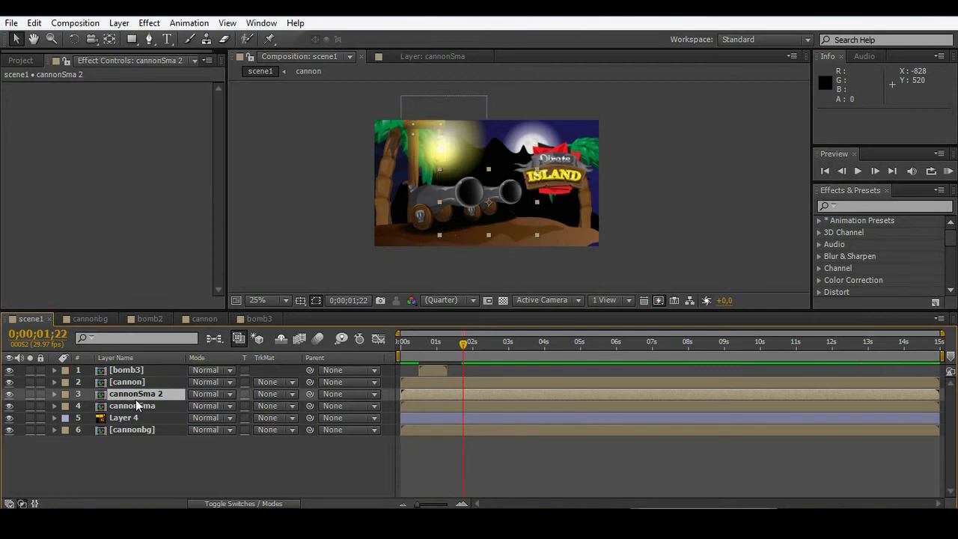
Undo the duplication of cannonSma and split the layer at 0;00;01;17 instead
{"action": "key", "text": "ctrl+z"}
{"action": "left_click_drag", "start_coordinate": [463, 343], "coordinate": [459, 343]}
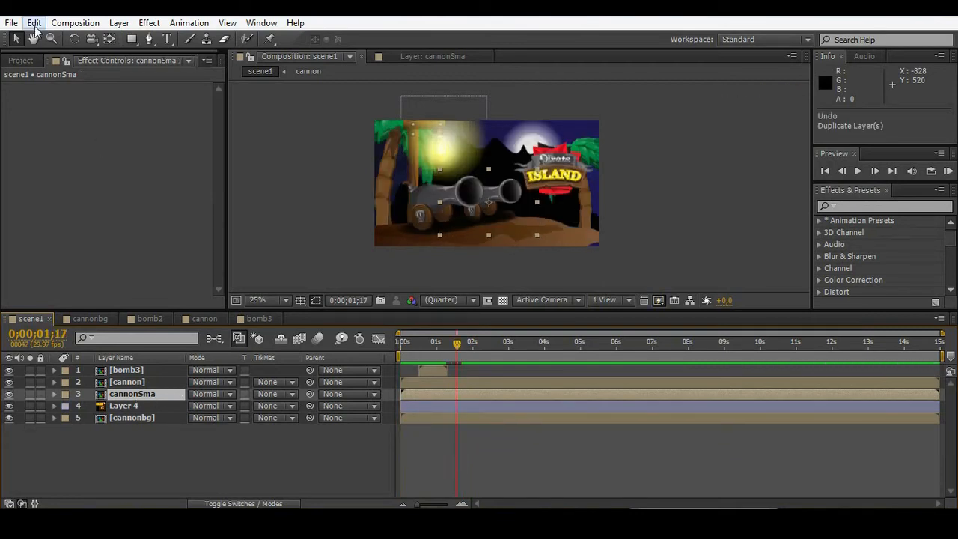
{"action": "left_click", "coordinate": [35, 22]}
{"action": "left_click", "coordinate": [131, 192]}
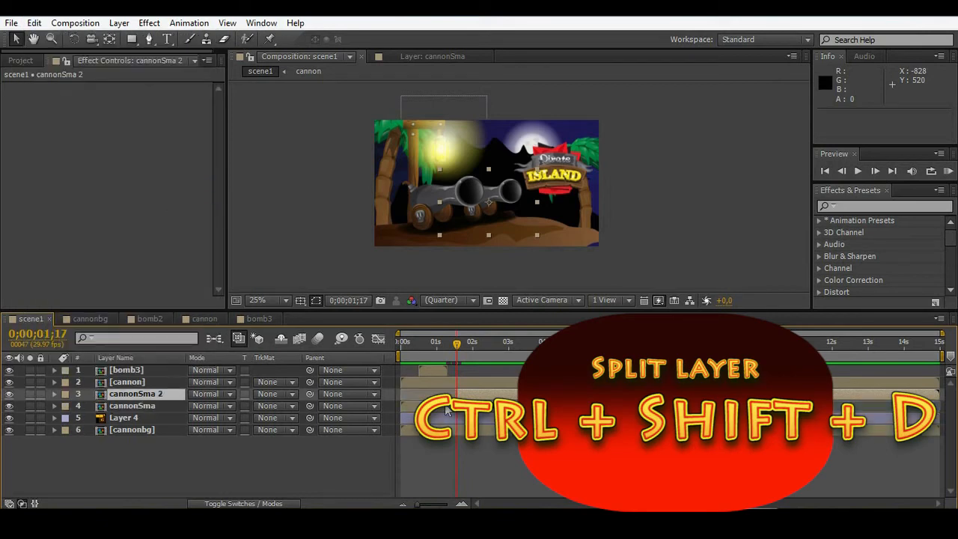
Shorten the split-off cannonSma 2 layer and slide it to the beginning of the timeline
{"action": "left_click_drag", "start_coordinate": [941, 390], "coordinate": [441, 399]}
{"action": "left_click_drag", "start_coordinate": [943, 334], "coordinate": [587, 334]}
{"action": "mouse_move", "coordinate": [452, 397]}
{"action": "left_mouse_down"}
{"action": "mouse_move", "coordinate": [426, 396]}
{"action": "mouse_move", "coordinate": [453, 397]}
{"action": "left_mouse_up"}
{"action": "left_click_drag", "start_coordinate": [588, 334], "coordinate": [467, 334]}
{"action": "left_click_drag", "start_coordinate": [434, 394], "coordinate": [424, 393]}
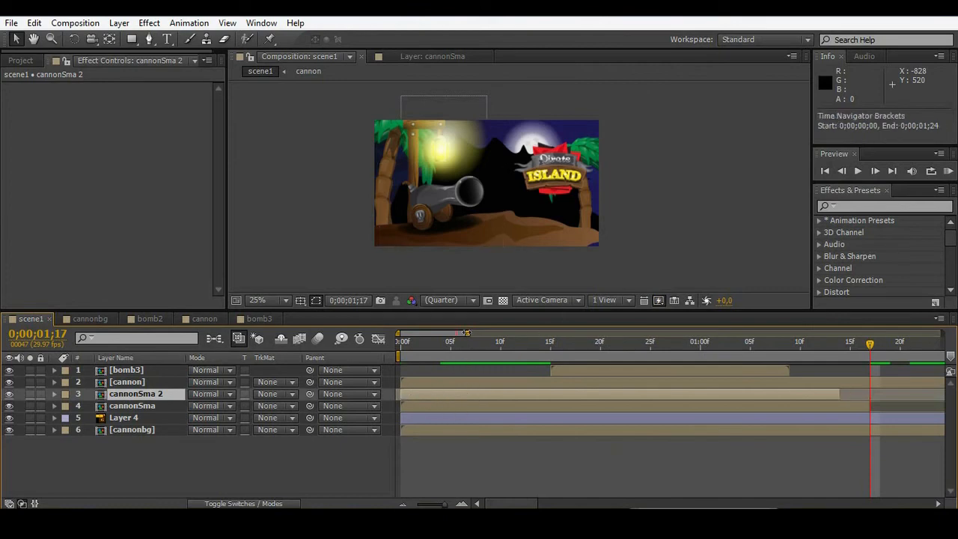
Trim cannonSma 2 to end at 0;00;00;06, move cannonSma to start there, and preview the delayed recoil
{"action": "left_click_drag", "start_coordinate": [467, 334], "coordinate": [583, 334]}
{"action": "left_click_drag", "start_coordinate": [473, 346], "coordinate": [398, 356]}
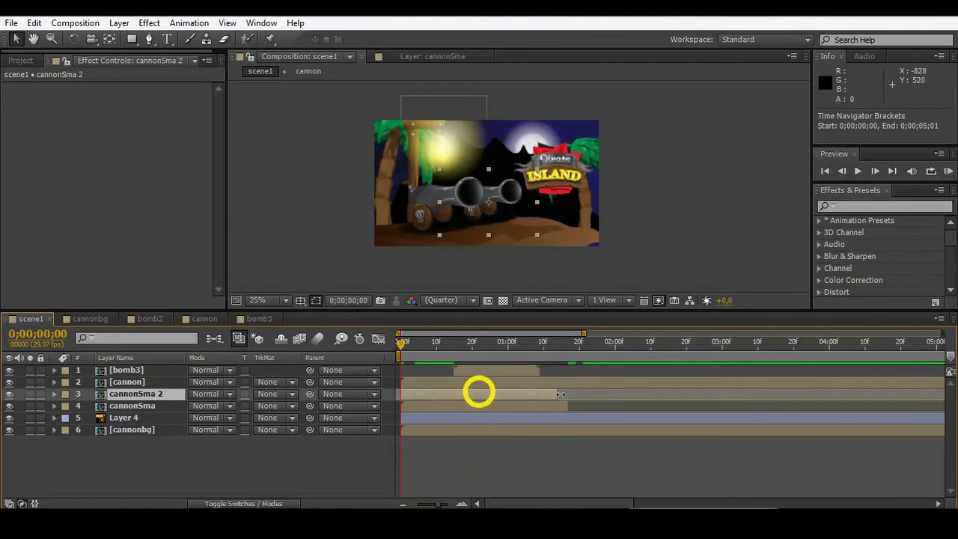
{"action": "left_click_drag", "start_coordinate": [557, 394], "coordinate": [437, 406]}
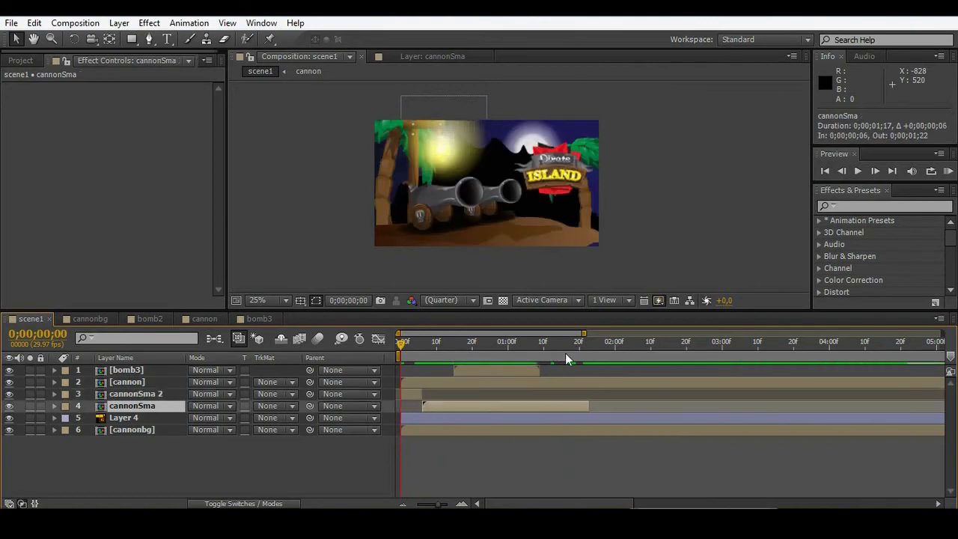
{"action": "key", "text": "space"}
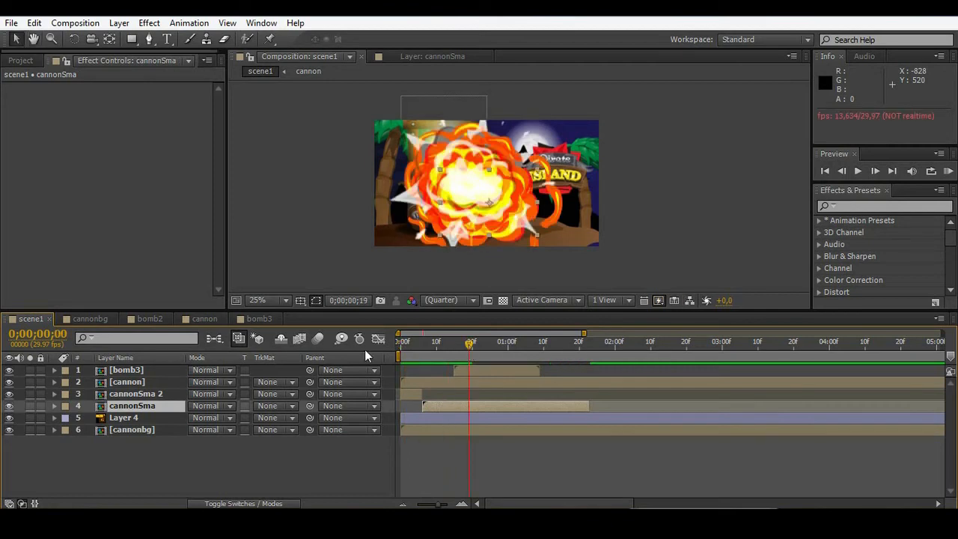
{"action": "left_click", "coordinate": [452, 345]}
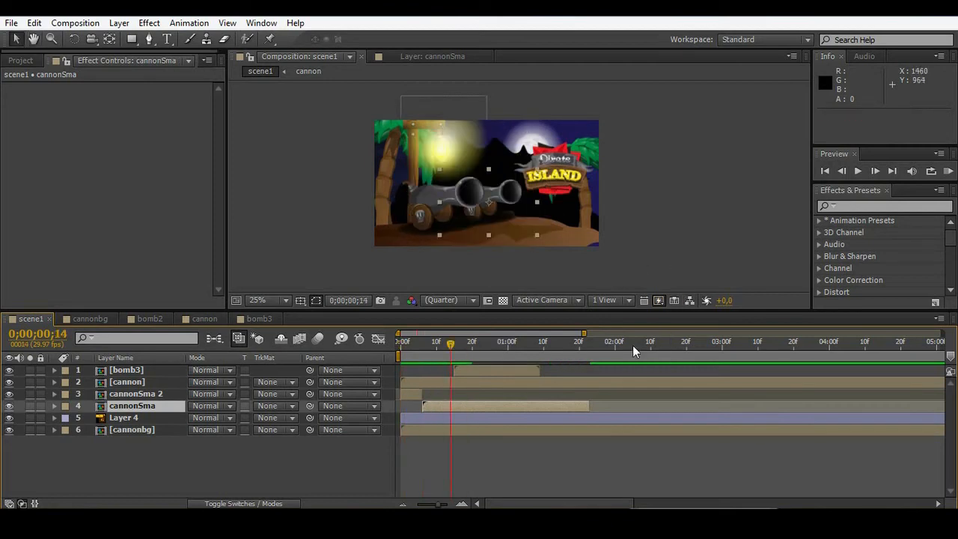
Align the end of cannonSma 2 with the start of cannonSma at 0;00;00;06 and preview the scene
{"action": "left_click_drag", "start_coordinate": [589, 333], "coordinate": [487, 334]}
{"action": "left_click", "coordinate": [448, 346]}
{"action": "mouse_move", "coordinate": [439, 354]}
{"action": "left_mouse_down"}
{"action": "mouse_move", "coordinate": [431, 354]}
{"action": "mouse_move", "coordinate": [447, 356]}
{"action": "left_mouse_up"}
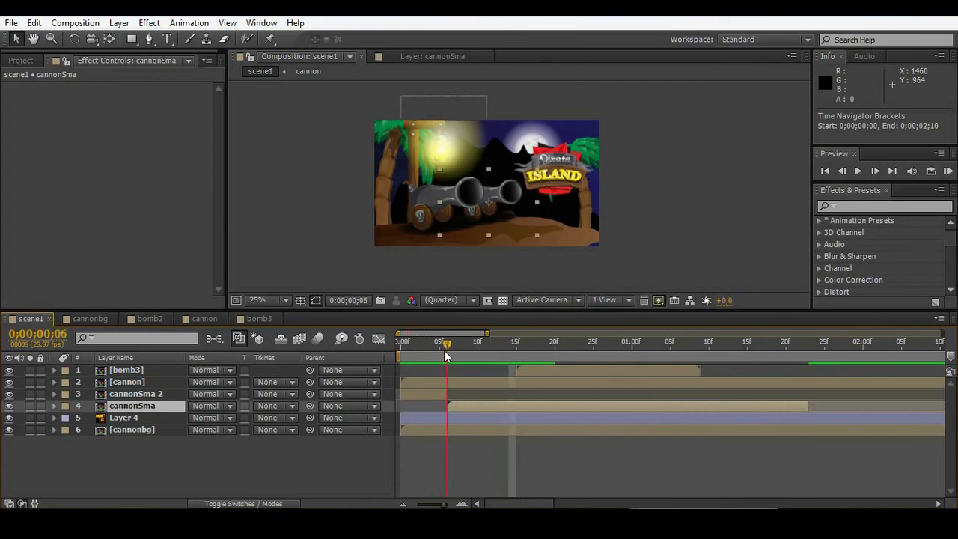
{"action": "mouse_move", "coordinate": [461, 389]}
{"action": "left_mouse_down"}
{"action": "mouse_move", "coordinate": [469, 392]}
{"action": "mouse_move", "coordinate": [426, 395]}
{"action": "mouse_move", "coordinate": [447, 396]}
{"action": "left_mouse_up"}
{"action": "left_click_drag", "start_coordinate": [447, 345], "coordinate": [390, 354]}
{"action": "key", "text": "space"}
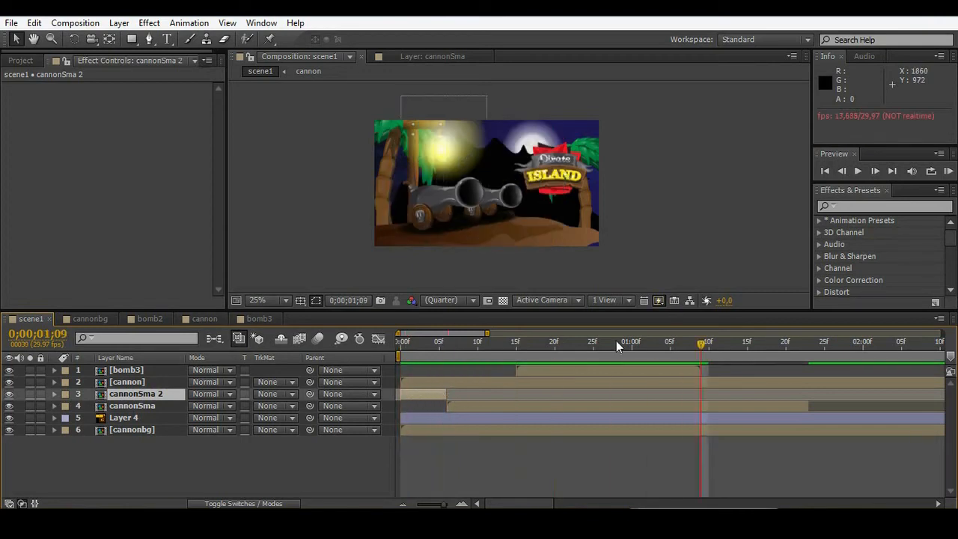
Replay scene1 from the start to check the timing of the small cannon's recoil
{"action": "left_click_drag", "start_coordinate": [700, 346], "coordinate": [399, 349]}
{"action": "key", "text": "space"}
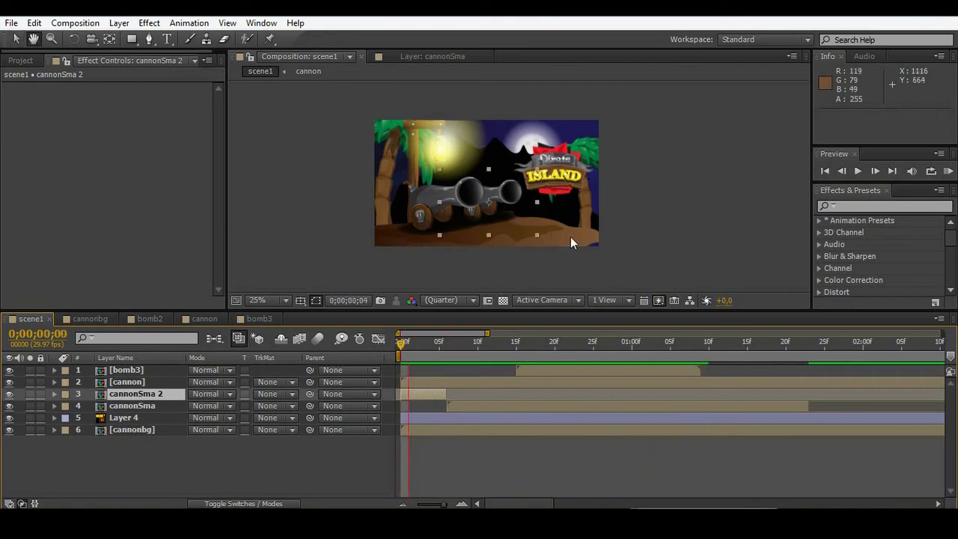
{"action": "key", "text": "space"}
{"action": "left_click_drag", "start_coordinate": [738, 345], "coordinate": [380, 358]}
{"action": "key", "text": "space"}
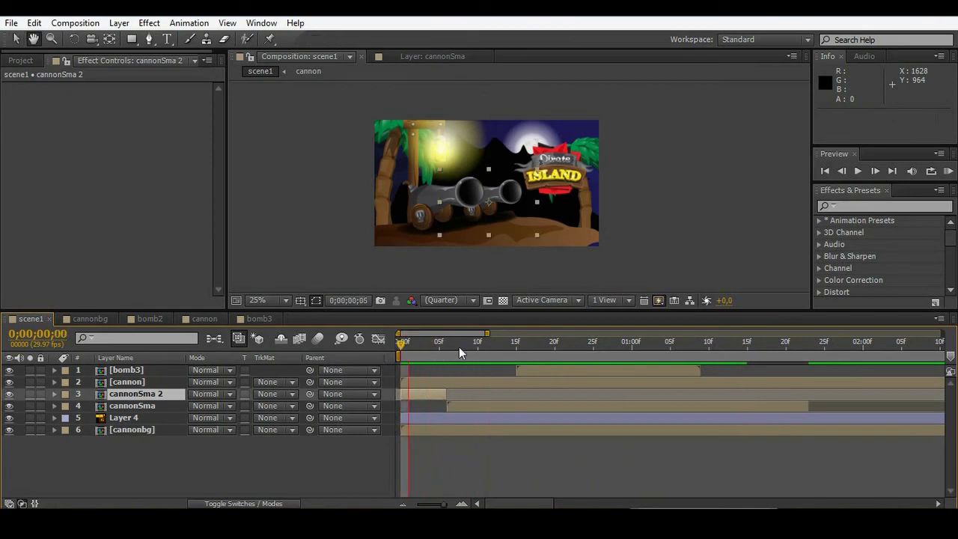
Move cannonSma to start at about 0;00;00;19, extend cannonSma 2 to meet it, and preview from the start
{"action": "left_click_drag", "start_coordinate": [486, 333], "coordinate": [563, 334]}
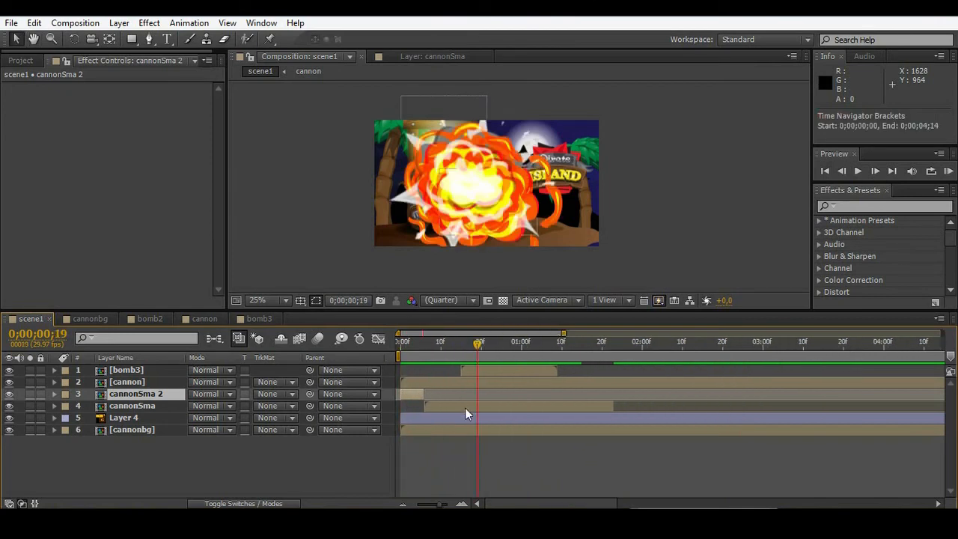
{"action": "left_click_drag", "start_coordinate": [465, 408], "coordinate": [504, 407]}
{"action": "left_click_drag", "start_coordinate": [563, 333], "coordinate": [804, 334]}
{"action": "left_click_drag", "start_coordinate": [451, 405], "coordinate": [429, 394]}
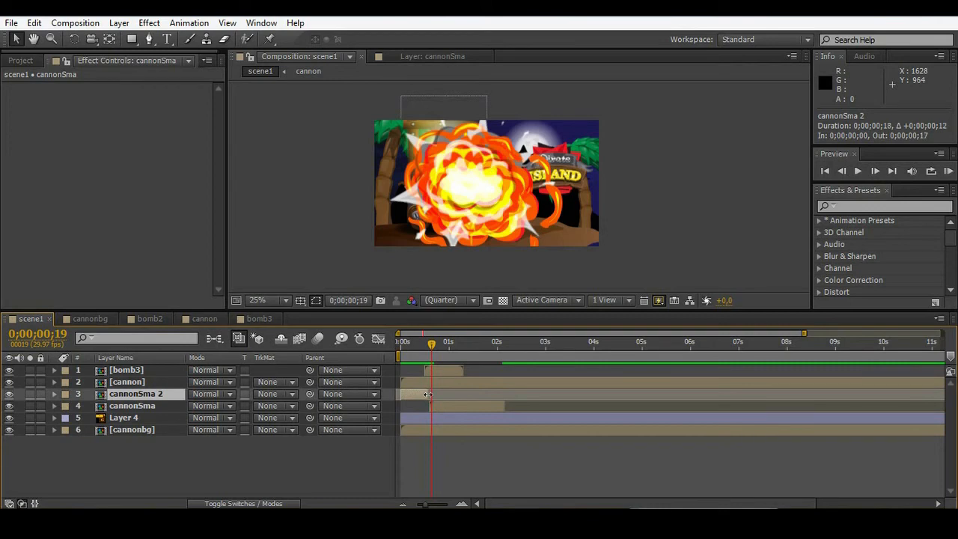
{"action": "left_click_drag", "start_coordinate": [802, 333], "coordinate": [898, 333]}
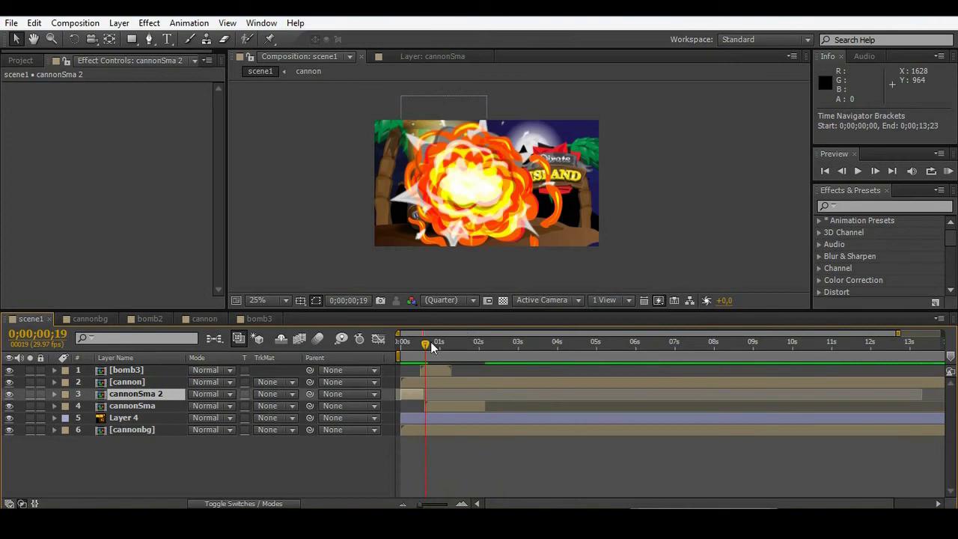
{"action": "left_click_drag", "start_coordinate": [431, 342], "coordinate": [402, 342]}
{"action": "key", "text": "space"}
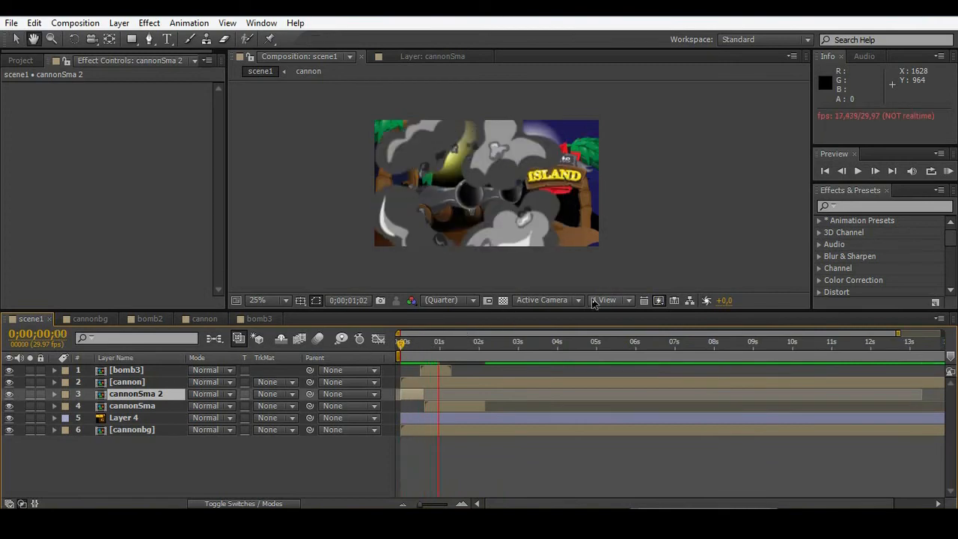
Duplicate the bomb3 explosion layer in scene1
{"action": "left_click_drag", "start_coordinate": [471, 348], "coordinate": [425, 342]}
{"action": "left_click", "coordinate": [133, 372]}
{"action": "key", "text": "ctrl+d"}
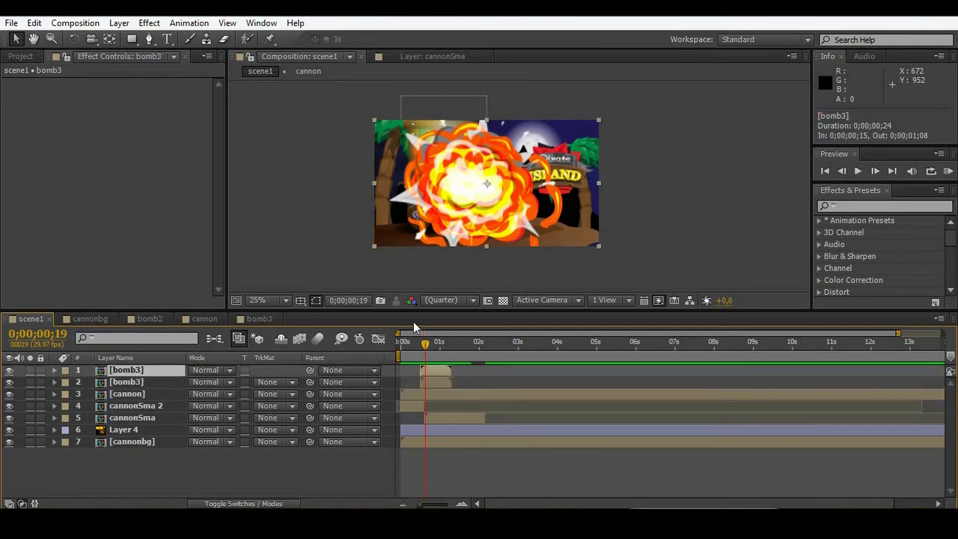
Move cannonSma to start at 0;00;01;03 with cannonSma 2 extended to meet it, and start the upper bomb3 at 0;00;01;04
{"action": "left_click_drag", "start_coordinate": [425, 343], "coordinate": [449, 360]}
{"action": "left_click", "coordinate": [434, 406]}
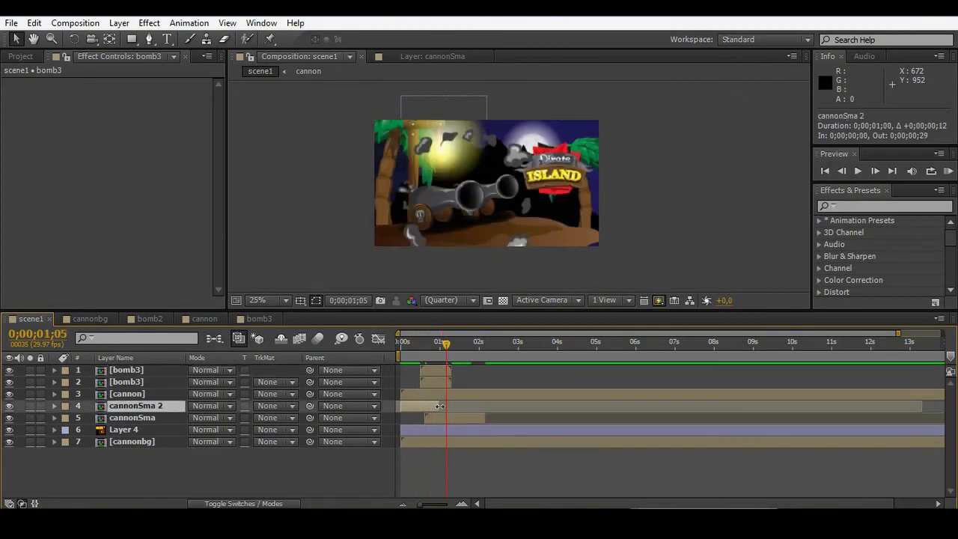
{"action": "left_click_drag", "start_coordinate": [446, 420], "coordinate": [457, 421]}
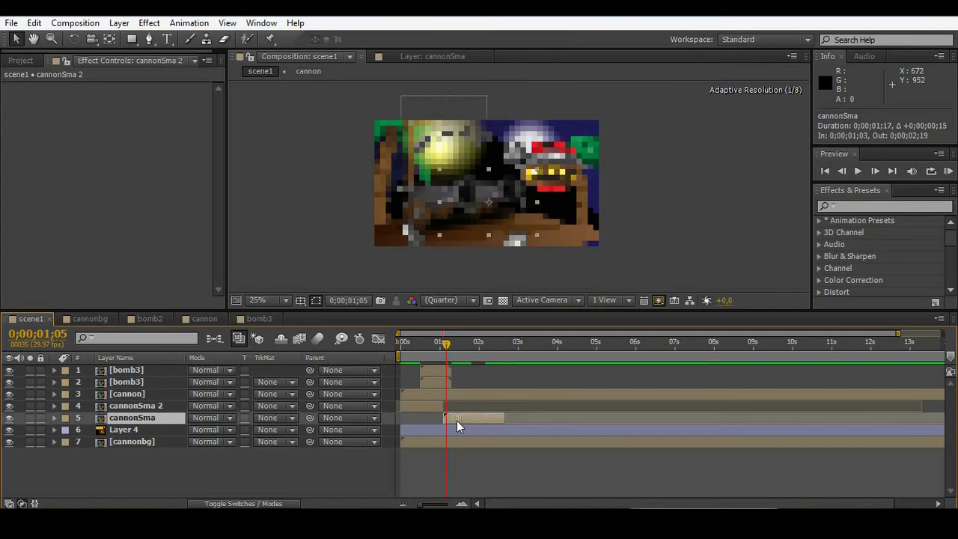
{"action": "left_click_drag", "start_coordinate": [430, 368], "coordinate": [396, 346]}
{"action": "key", "text": "space"}
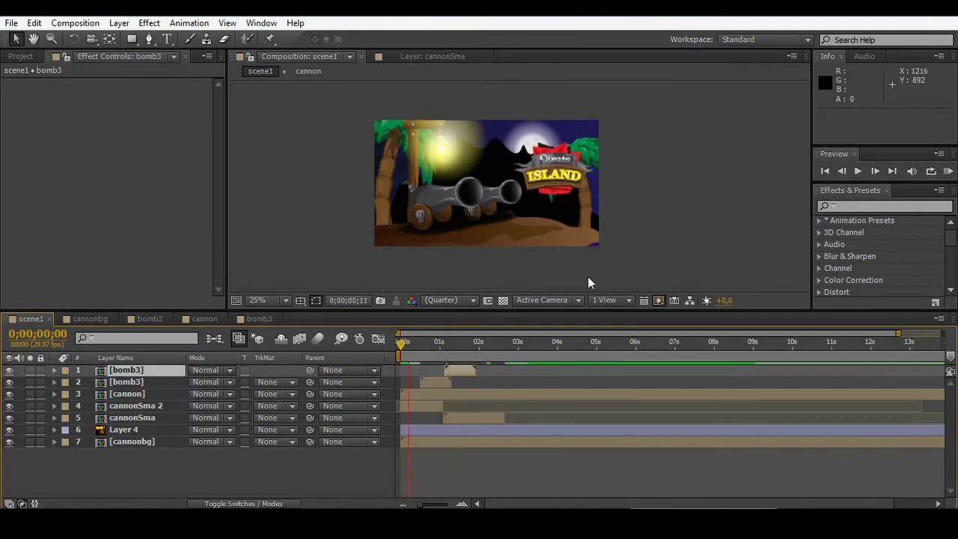
Open the bomb3 composition from scene1 and deselect its layers
{"action": "left_click", "coordinate": [463, 344]}
{"action": "mouse_move", "coordinate": [462, 343]}
{"action": "left_mouse_down"}
{"action": "mouse_move", "coordinate": [449, 344]}
{"action": "mouse_move", "coordinate": [480, 343]}
{"action": "mouse_move", "coordinate": [459, 344]}
{"action": "left_mouse_up"}
{"action": "double_click", "coordinate": [509, 194]}
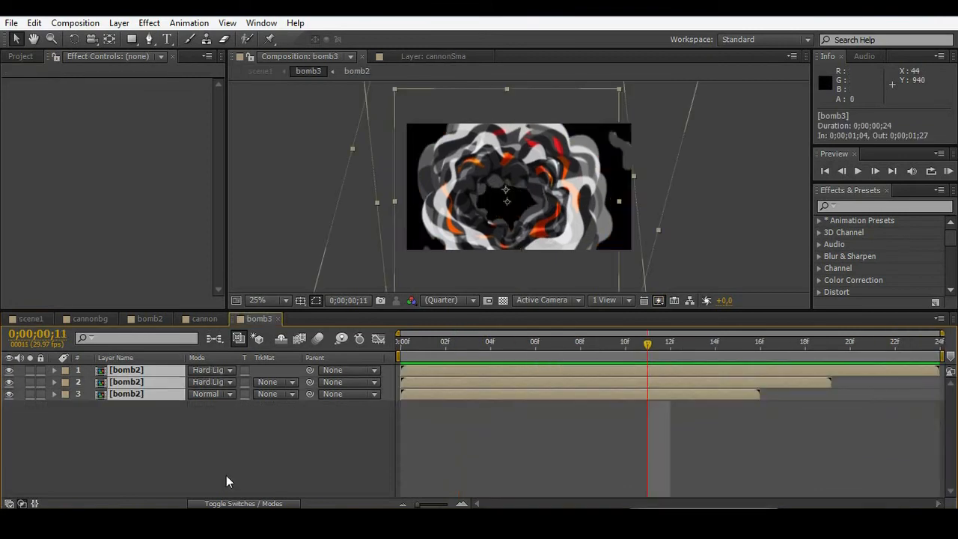
{"action": "left_click", "coordinate": [238, 440]}
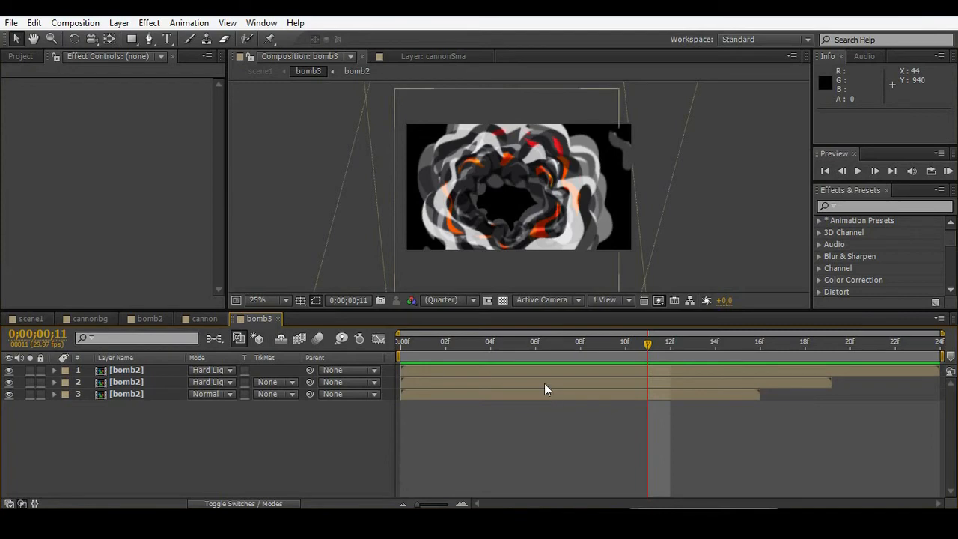
Try enlarging the bomb3 composition to 1547 × 870 px
{"action": "key", "text": "ctrl+k"}
{"action": "left_click_drag", "start_coordinate": [400, 189], "coordinate": [635, 430]}
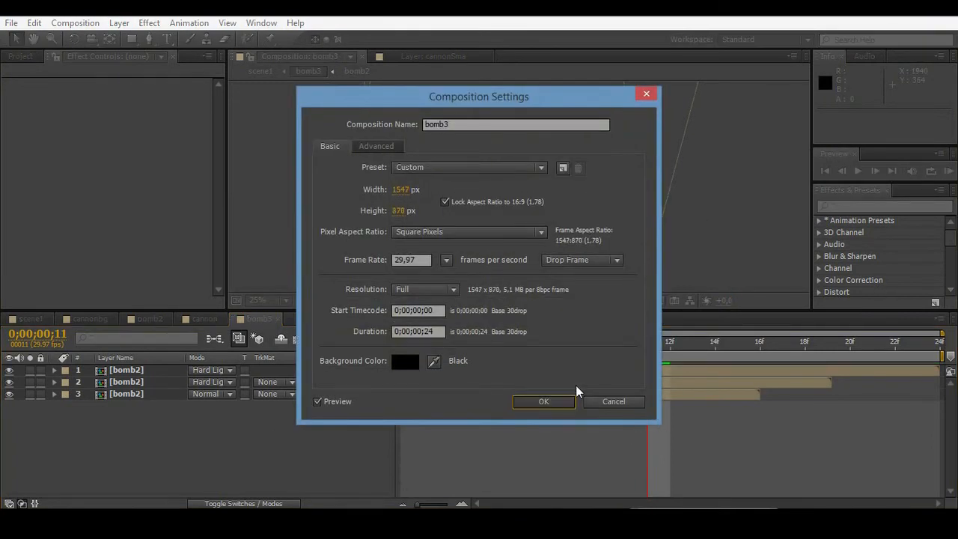
{"action": "left_click", "coordinate": [544, 401]}
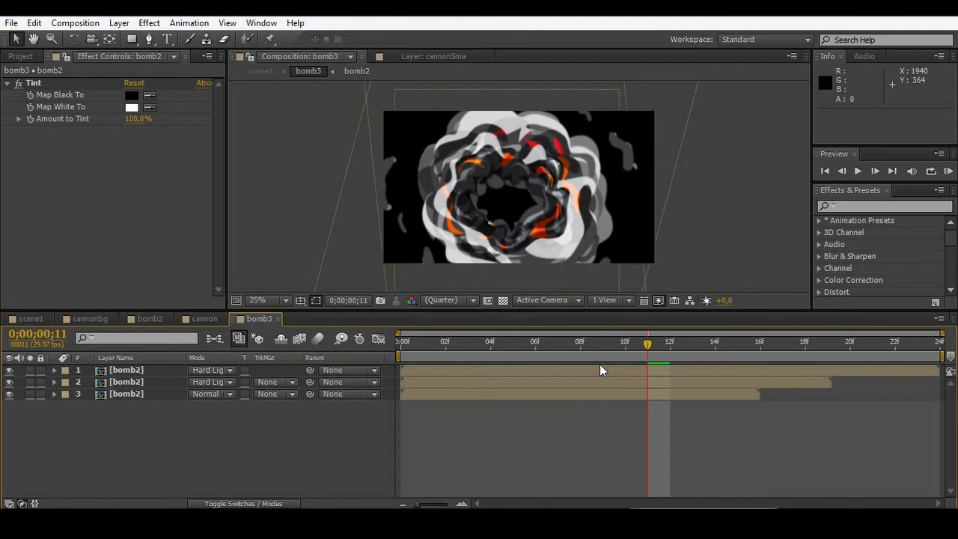
Set the bomb3 composition size to 1658 × 933 px and return to scene1
{"action": "right_click", "coordinate": [270, 420]}
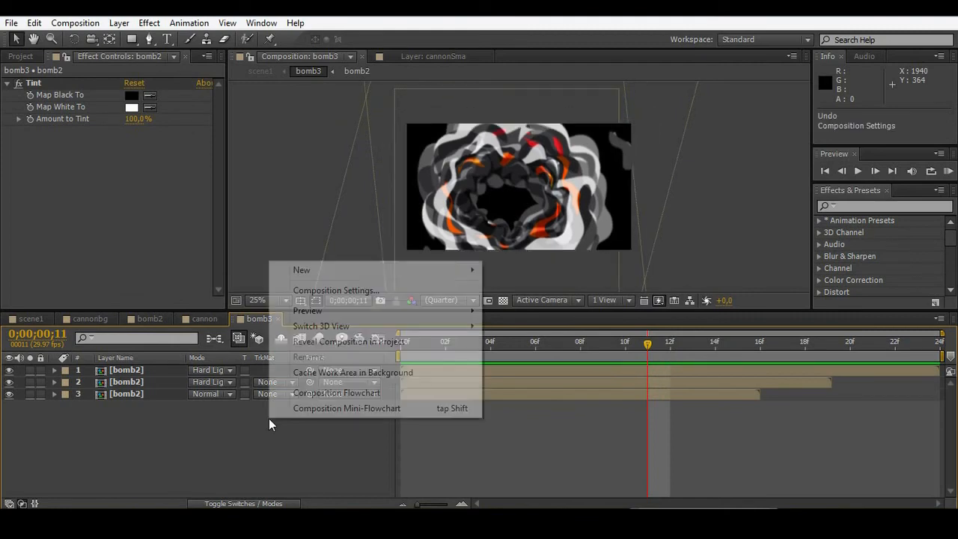
{"action": "left_click", "coordinate": [374, 290]}
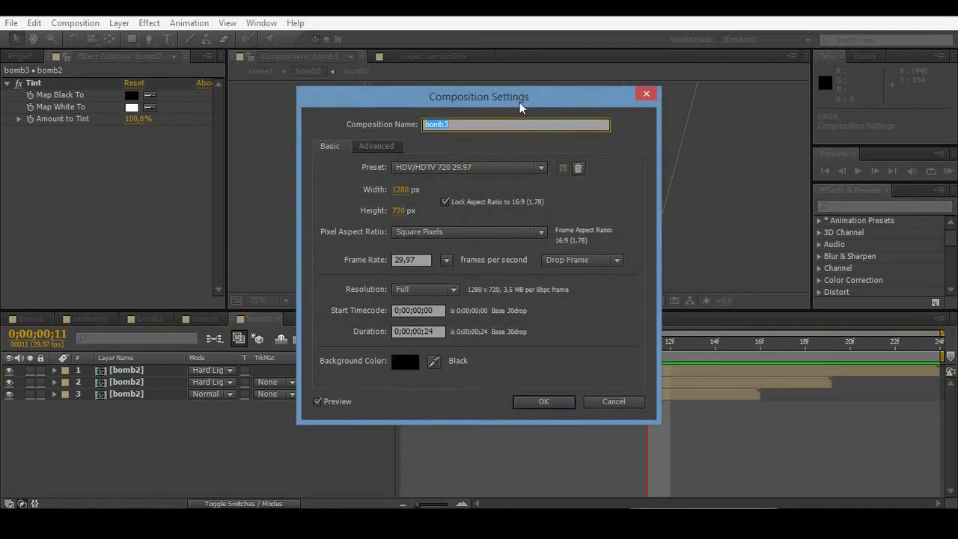
{"action": "left_click_drag", "start_coordinate": [441, 103], "coordinate": [806, 120]}
{"action": "left_click_drag", "start_coordinate": [767, 206], "coordinate": [957, 206]}
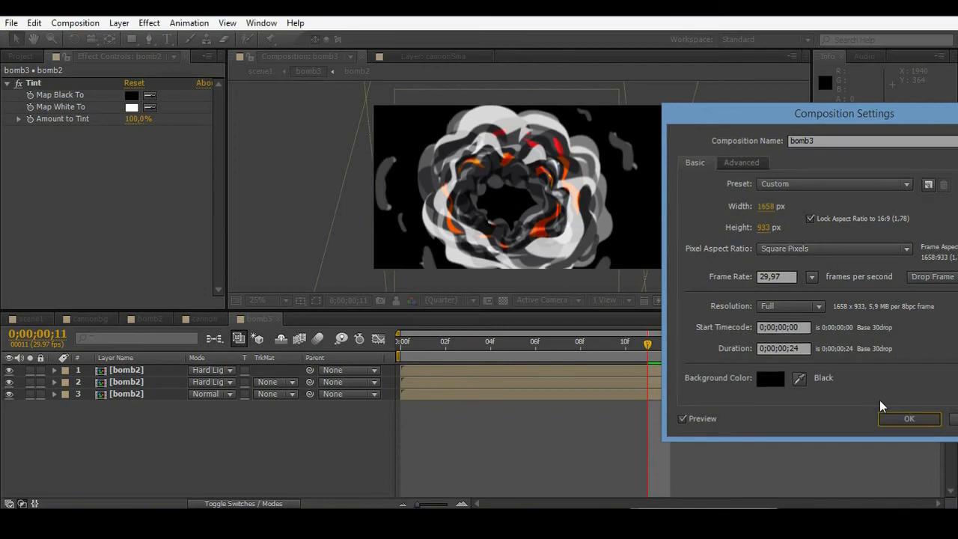
{"action": "left_click", "coordinate": [902, 418]}
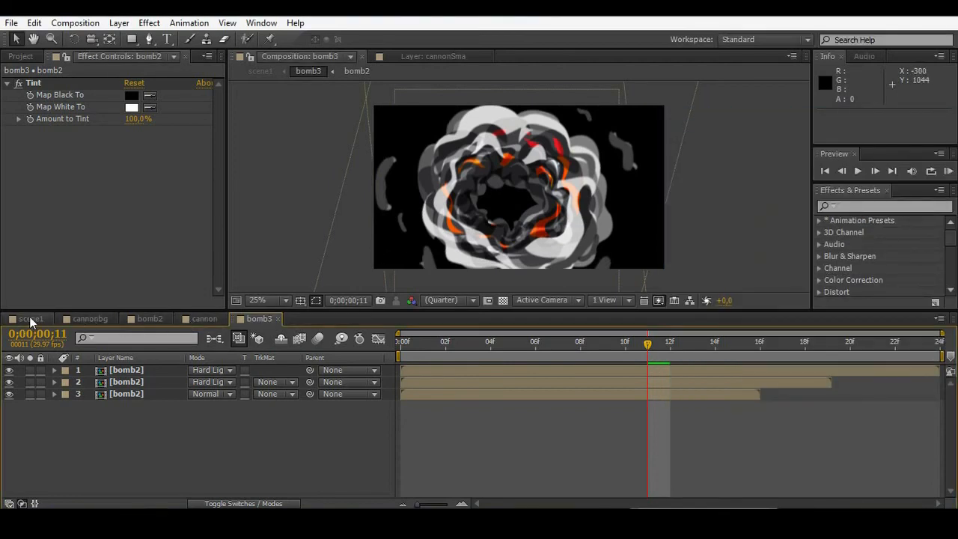
{"action": "left_click", "coordinate": [29, 318]}
Try moving the earlier bomb3 layer to position 904, 312, and undo the move
{"action": "left_click_drag", "start_coordinate": [528, 198], "coordinate": [577, 189]}
{"action": "left_click", "coordinate": [168, 380]}
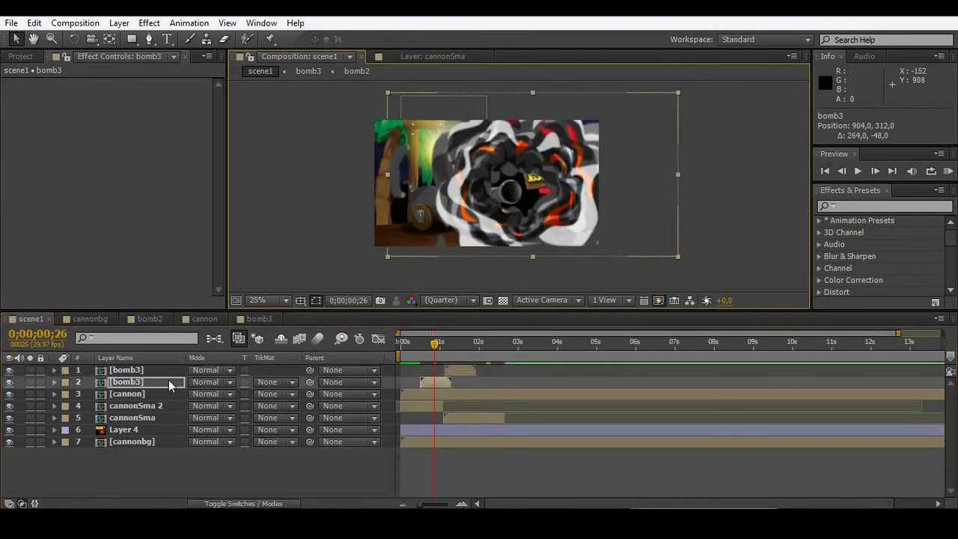
{"action": "left_click", "coordinate": [146, 384]}
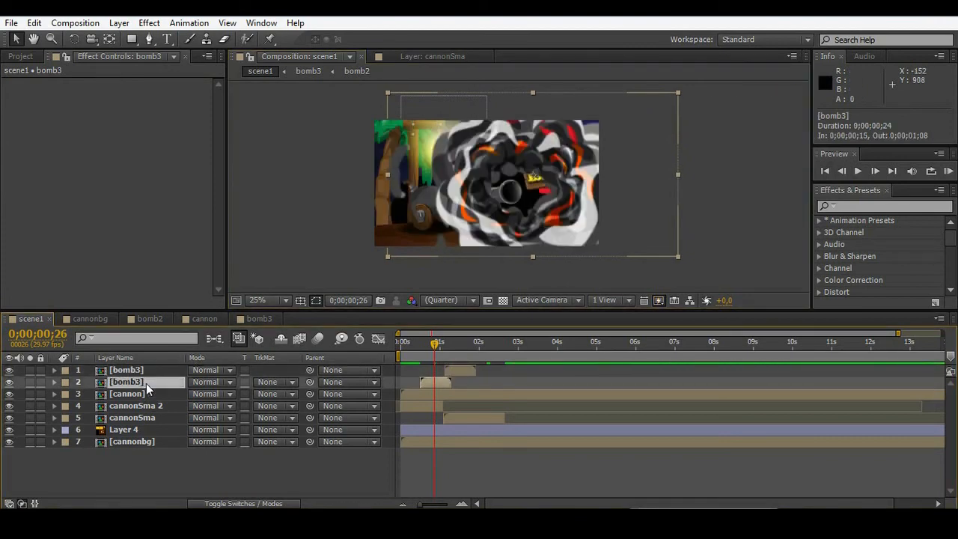
{"action": "left_click", "coordinate": [145, 368]}
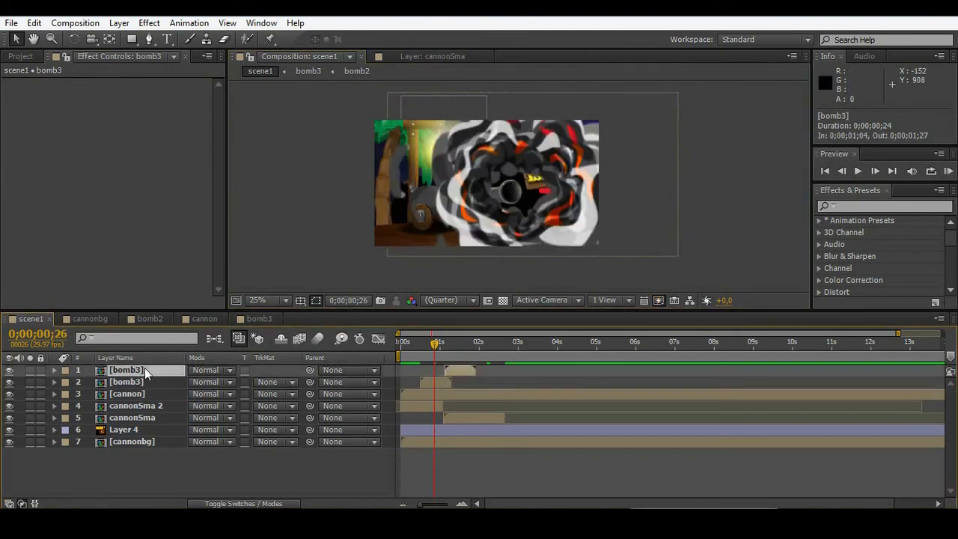
{"action": "key", "text": "ctrl+z"}
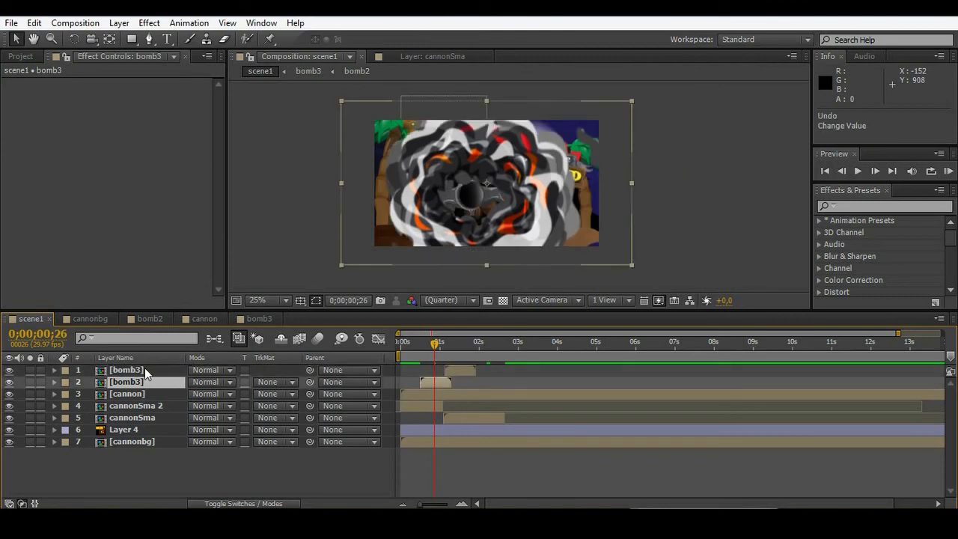
Try setting the upper bomb3 layer's horizontal position to 1005, and undo the change
{"action": "left_click", "coordinate": [144, 367]}
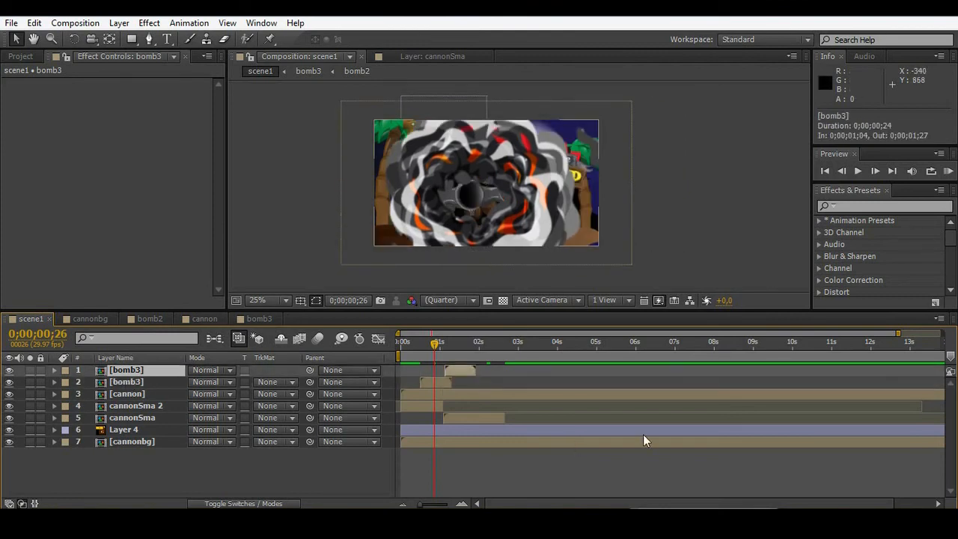
{"action": "key", "text": "p"}
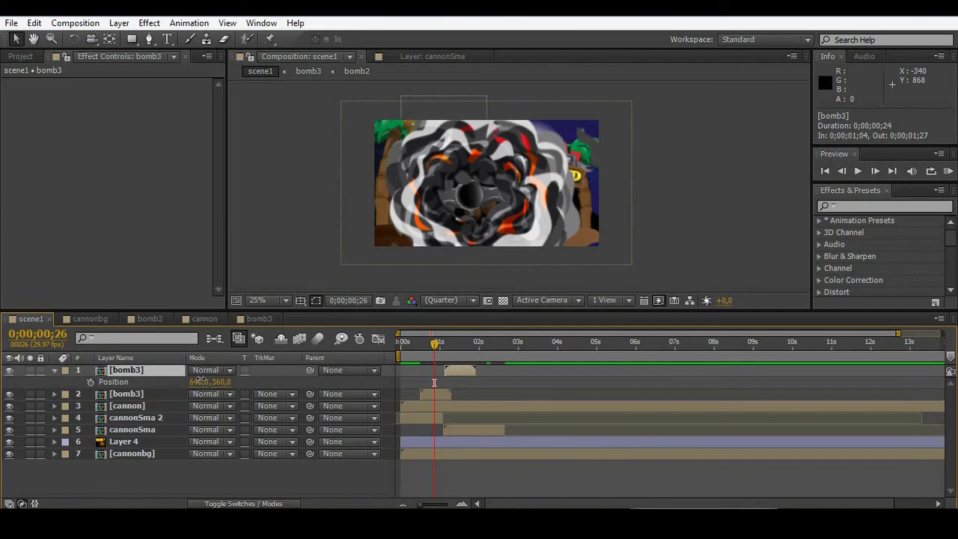
{"action": "left_click_drag", "start_coordinate": [199, 381], "coordinate": [260, 376]}
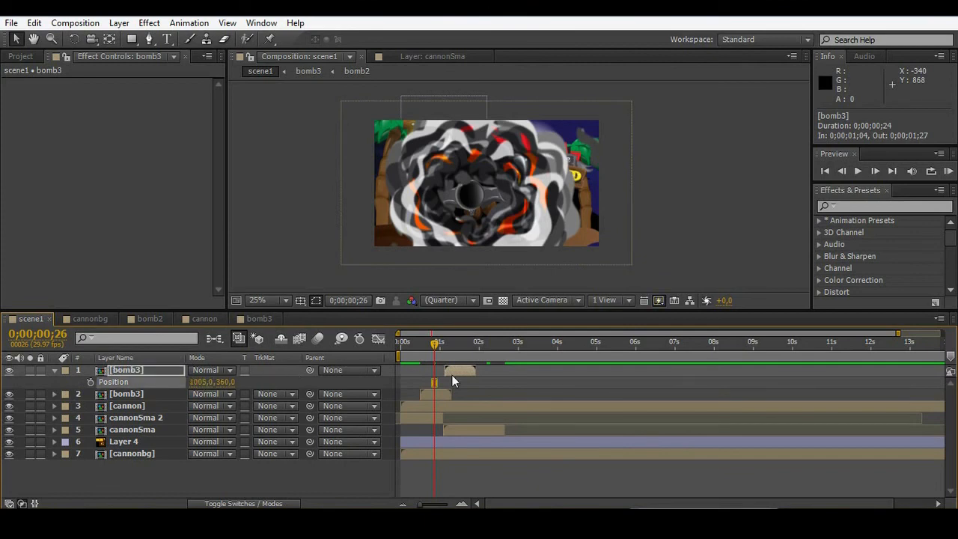
{"action": "key", "text": "ctrl+z"}
Shift the upper bomb3 layer horizontally toward the small cannon, scale it to 93%, and preview the second explosion
{"action": "left_click_drag", "start_coordinate": [435, 343], "coordinate": [455, 345]}
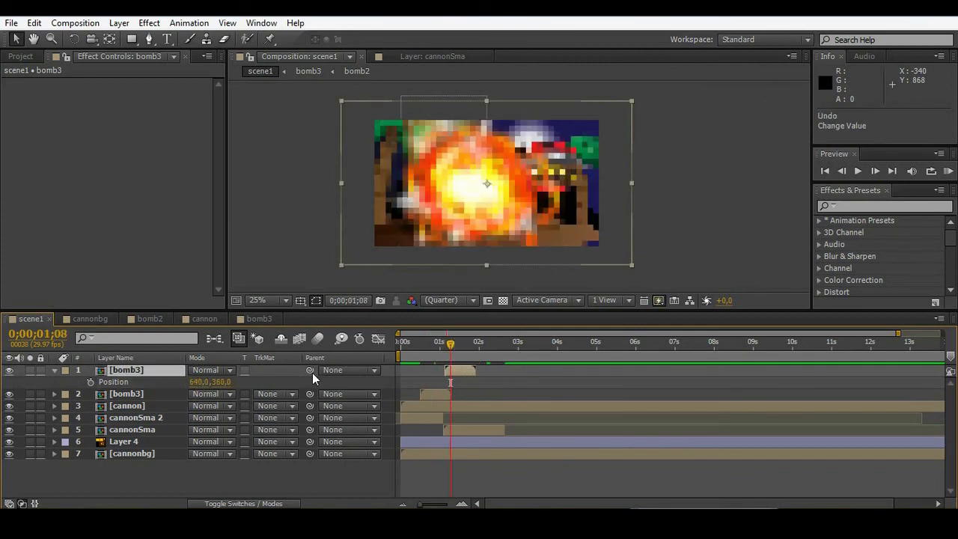
{"action": "left_click_drag", "start_coordinate": [200, 381], "coordinate": [226, 382]}
{"action": "key", "text": "s"}
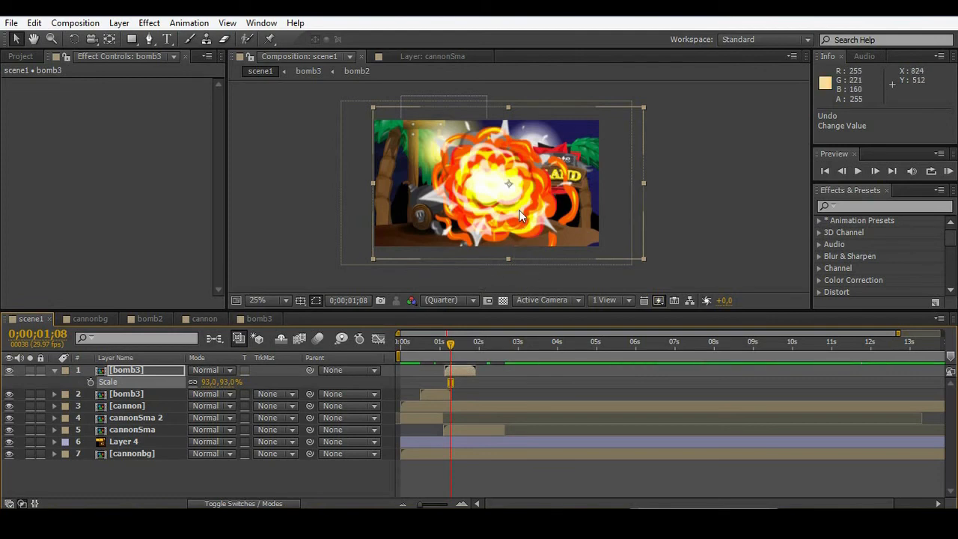
{"action": "left_click_drag", "start_coordinate": [451, 345], "coordinate": [443, 345]}
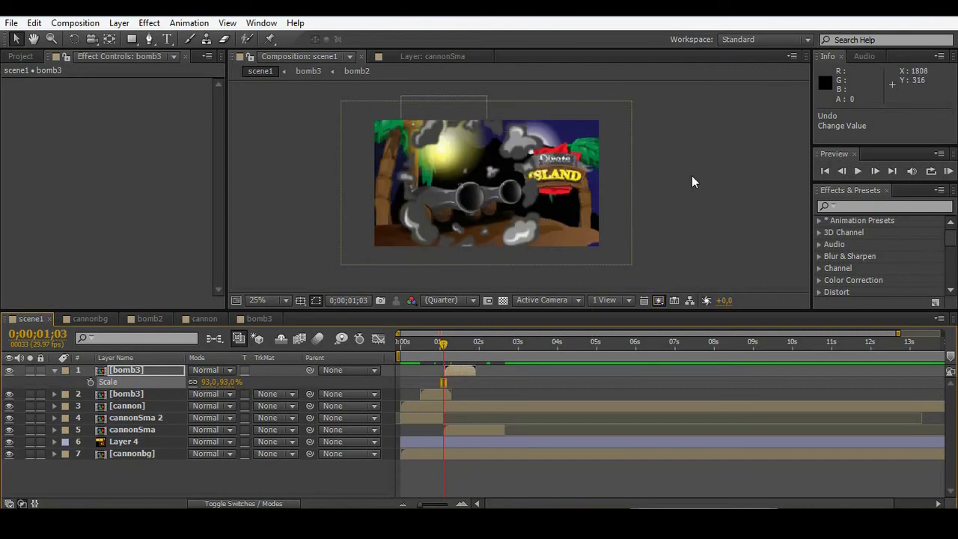
{"action": "key", "text": "space"}
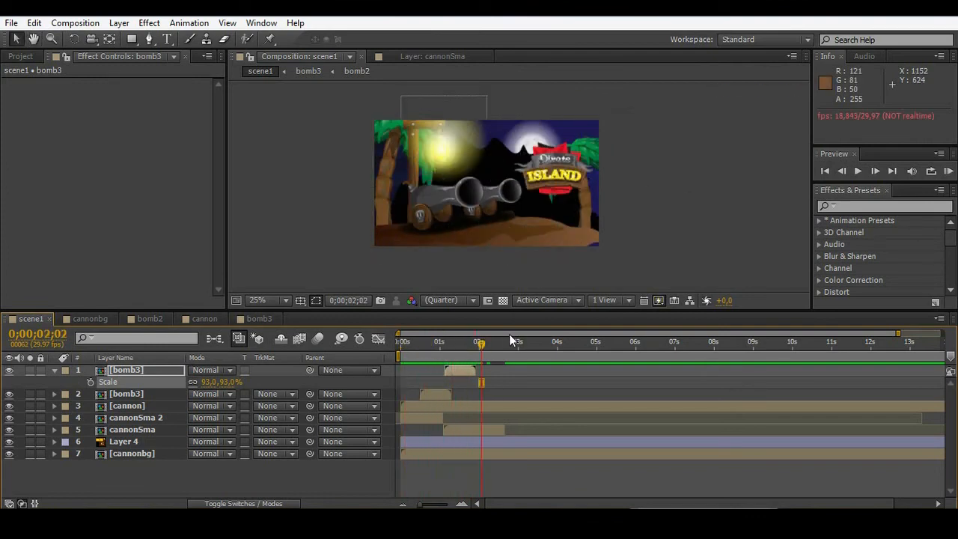
Delay the upper bomb3 layer to start at about 0;00;01;18 and preview from the beginning
{"action": "mouse_move", "coordinate": [483, 342]}
{"action": "left_mouse_down"}
{"action": "mouse_move", "coordinate": [449, 343]}
{"action": "mouse_move", "coordinate": [510, 370]}
{"action": "left_mouse_up"}
{"action": "left_click_drag", "start_coordinate": [453, 345], "coordinate": [462, 345]}
{"action": "left_click_drag", "start_coordinate": [494, 373], "coordinate": [318, 357]}
{"action": "key", "text": "space"}
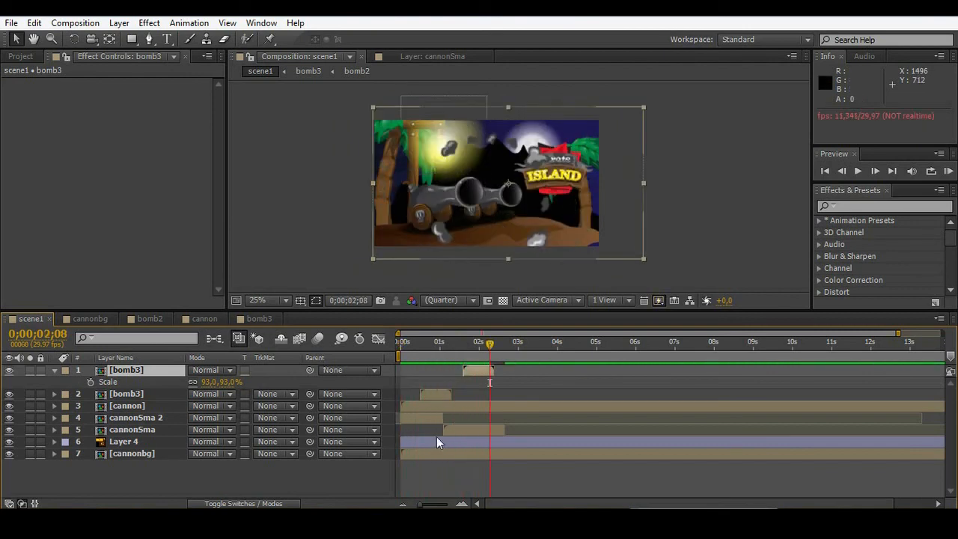
Delay the upper bomb3 layer to start at about 0;00;01;26, undoing the extra shift to 0;00;01;19
{"action": "left_click_drag", "start_coordinate": [474, 370], "coordinate": [465, 371]}
{"action": "key", "text": "ctrl+z"}
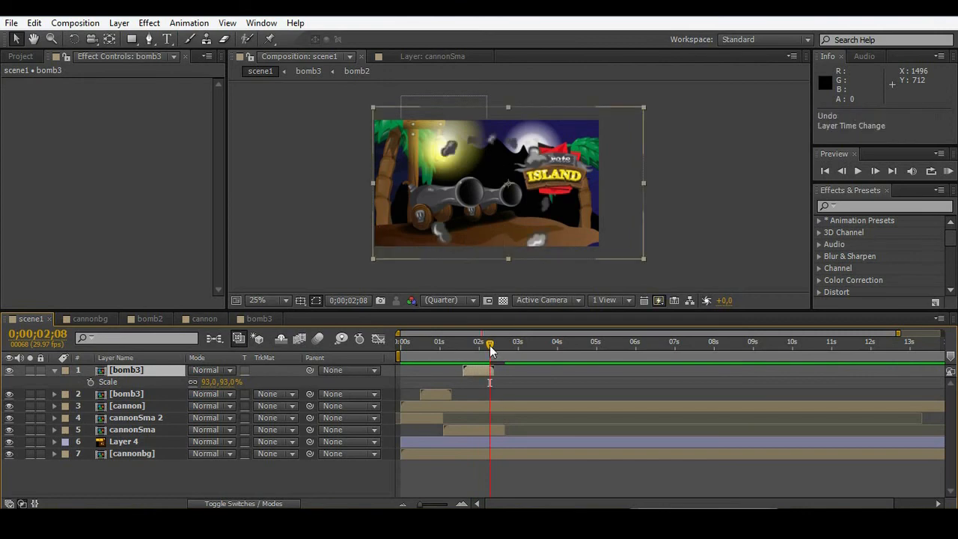
{"action": "left_click_drag", "start_coordinate": [491, 349], "coordinate": [479, 372]}
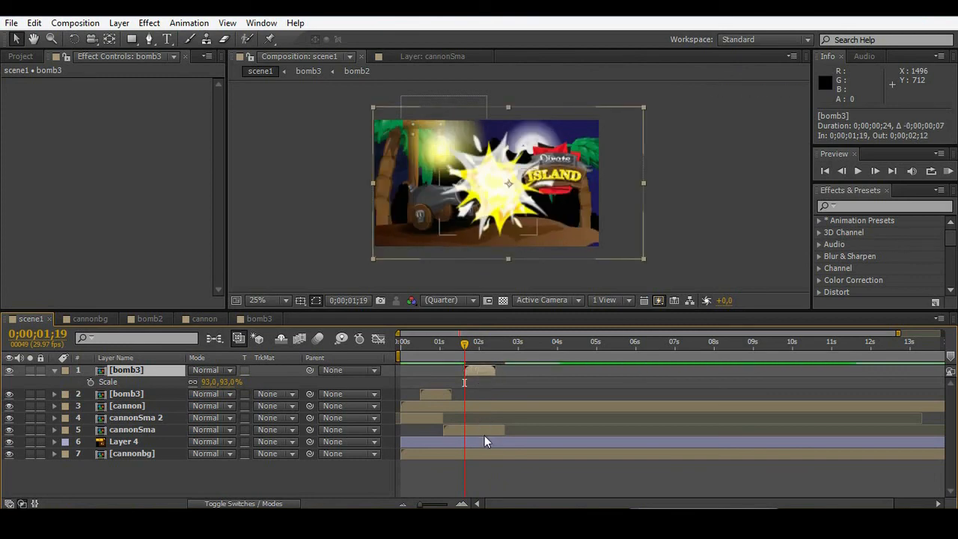
{"action": "key", "text": "ctrl+z"}
Shift the upper bomb3 layer earlier to start at 0;00;01;12, move the cannonSma cut seven frames earlier to match, and preview from the beginning
{"action": "left_click", "coordinate": [495, 432], "text": "shift"}
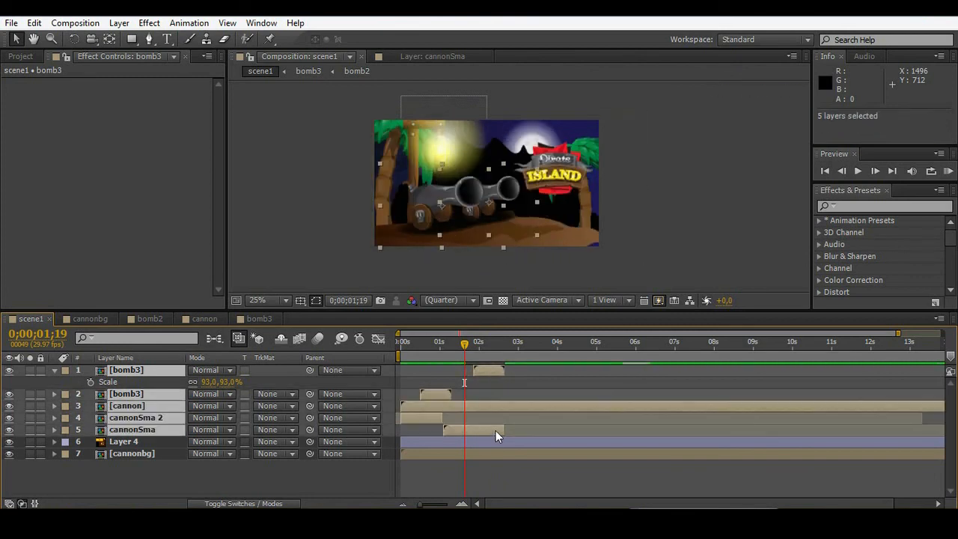
{"action": "left_click", "coordinate": [519, 383]}
{"action": "left_click", "coordinate": [491, 370]}
{"action": "left_click", "coordinate": [490, 432], "text": "ctrl"}
{"action": "left_click_drag", "start_coordinate": [494, 433], "coordinate": [486, 432]}
{"action": "left_click_drag", "start_coordinate": [461, 345], "coordinate": [343, 344]}
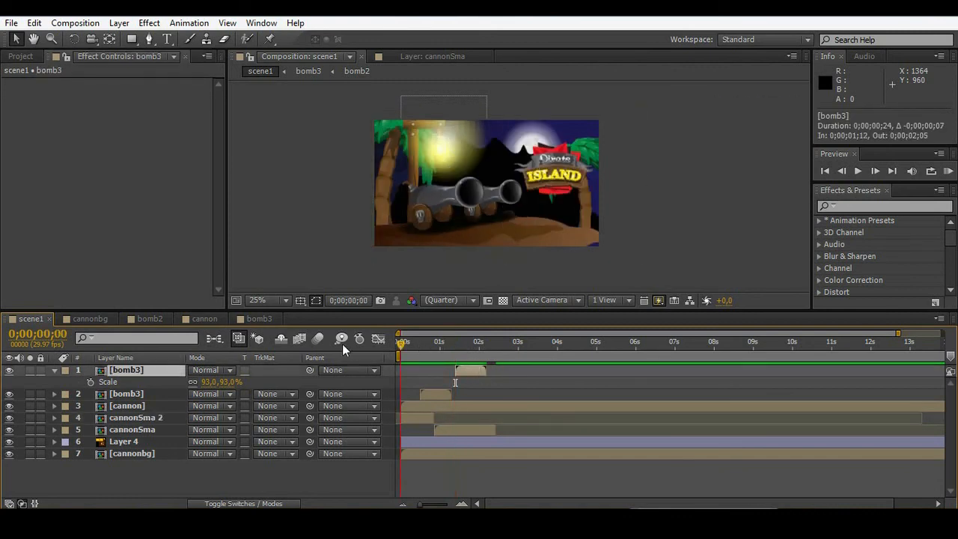
{"action": "key", "text": "space"}
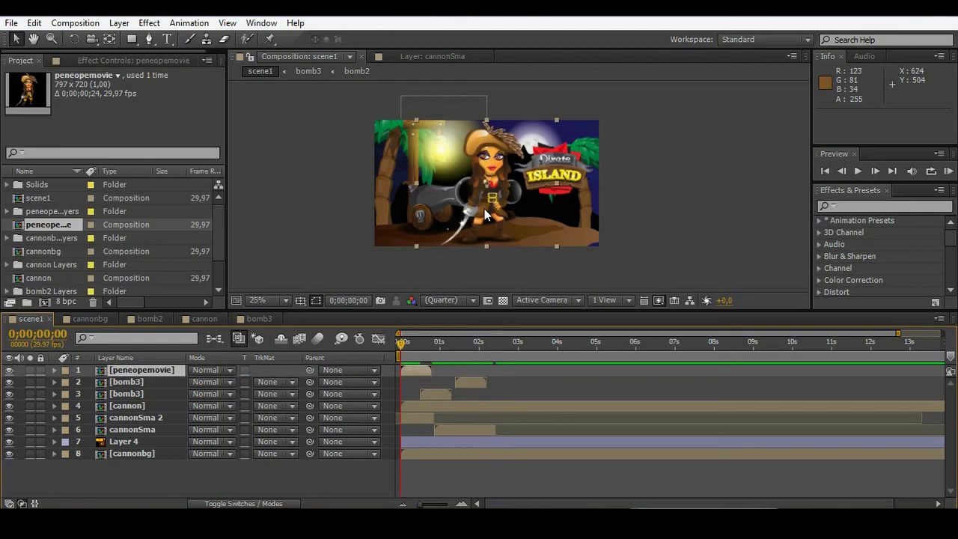
Move the peneopemovie pirate character in front of the scene's left palm tree and enlarge it to 130%
{"action": "left_click_drag", "start_coordinate": [484, 209], "coordinate": [404, 225]}
{"action": "key", "text": "s"}
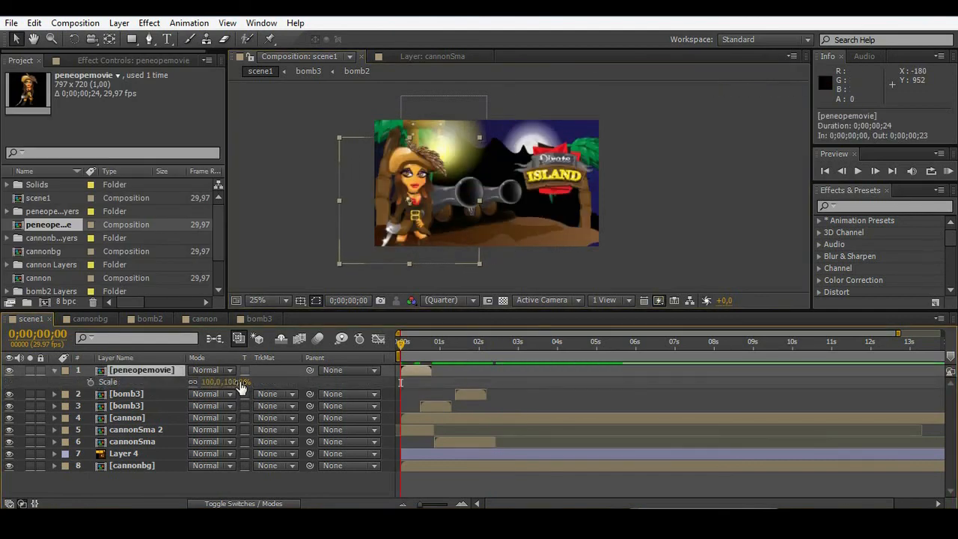
{"action": "left_click_drag", "start_coordinate": [260, 382], "coordinate": [263, 382]}
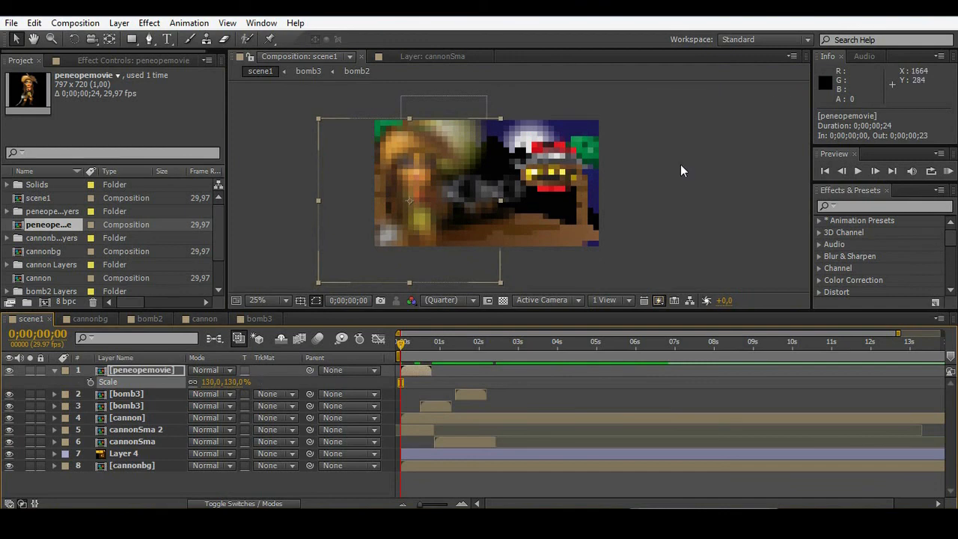
{"action": "left_click", "coordinate": [681, 163]}
Set the peneopemovie layer's scale to 116%, place it at position 160, 460, and preview the scene
{"action": "left_click_drag", "start_coordinate": [240, 382], "coordinate": [230, 383]}
{"action": "left_click_drag", "start_coordinate": [417, 229], "coordinate": [409, 228]}
{"action": "left_click", "coordinate": [692, 175]}
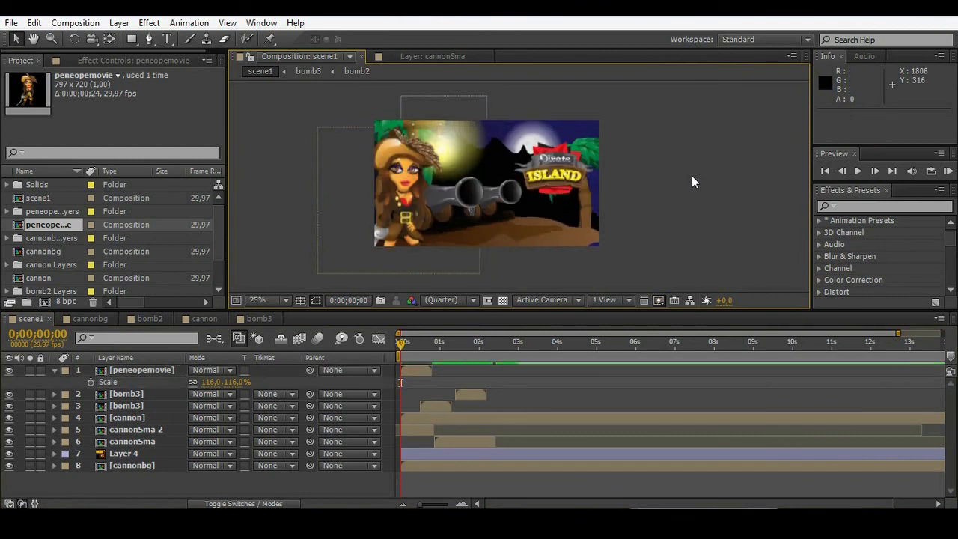
{"action": "left_click_drag", "start_coordinate": [414, 230], "coordinate": [417, 229]}
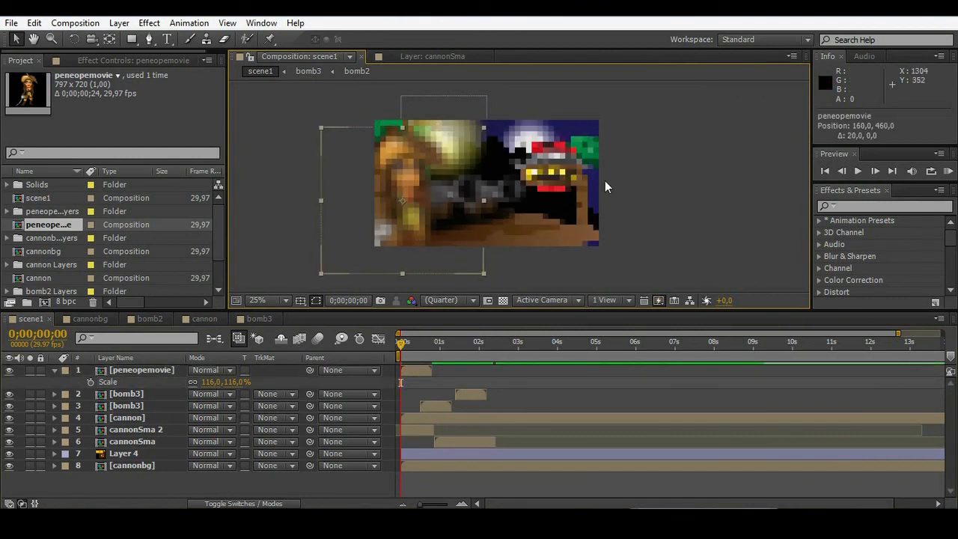
{"action": "key", "text": "space"}
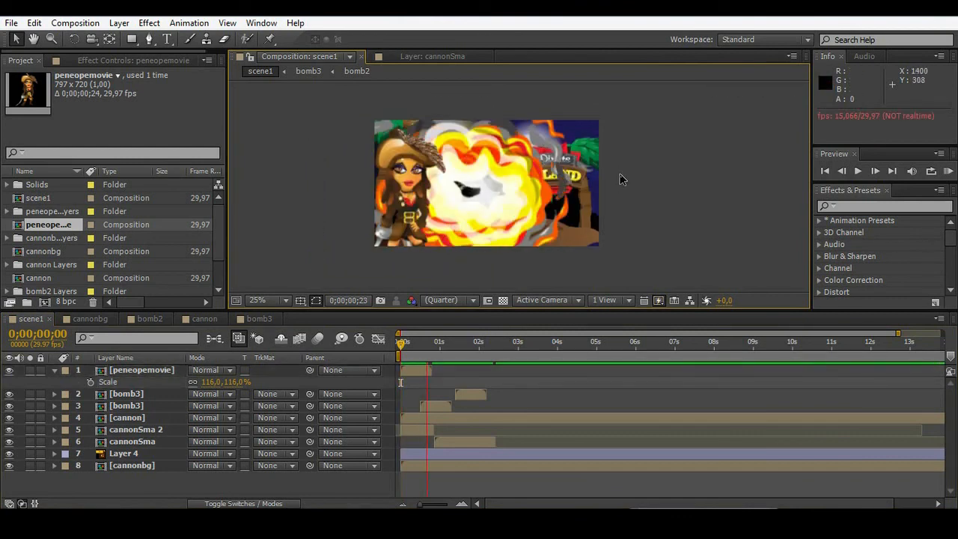
{"action": "key", "text": "space"}
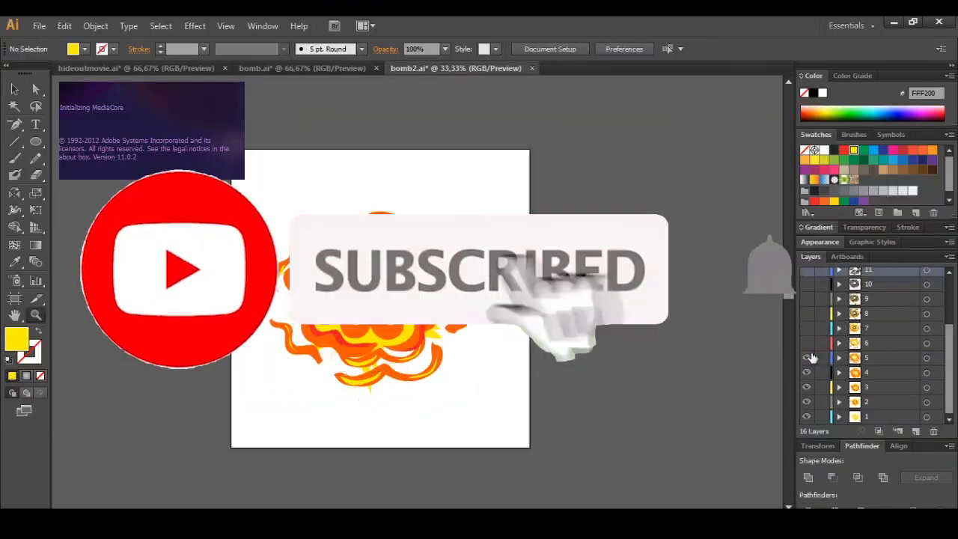
{"action": "left_click", "coordinate": [941, 387]}
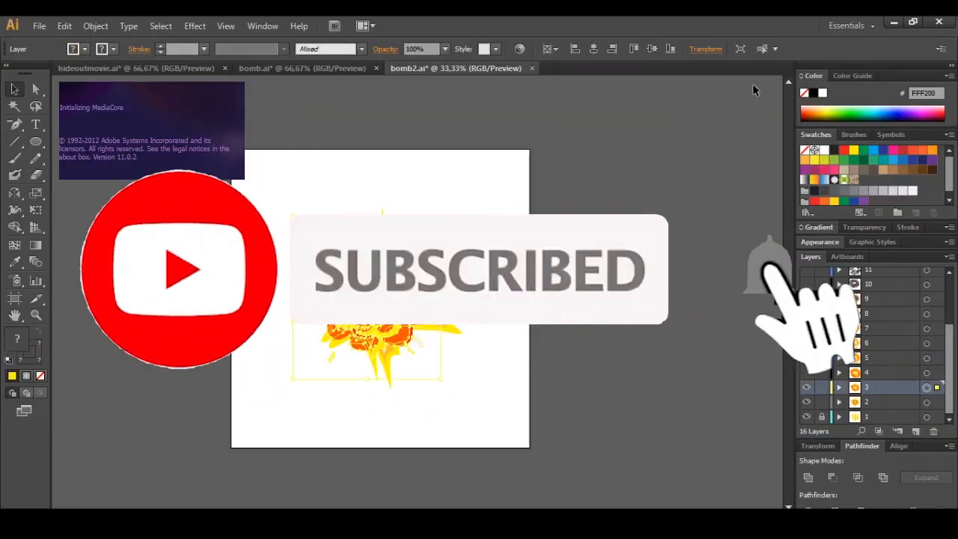
{"action": "left_click", "coordinate": [941, 373]}
{"action": "left_click", "coordinate": [941, 358]}
{"action": "left_click", "coordinate": [940, 343]}
{"action": "left_click", "coordinate": [941, 314]}
{"action": "scroll", "coordinate": [869, 344], "scroll_direction": "up", "scroll_amount": 3}
{"action": "left_click", "coordinate": [808, 335]}
{"action": "left_click", "coordinate": [807, 335]}
{"action": "left_click", "coordinate": [807, 319]}
{"action": "left_click", "coordinate": [807, 291]}
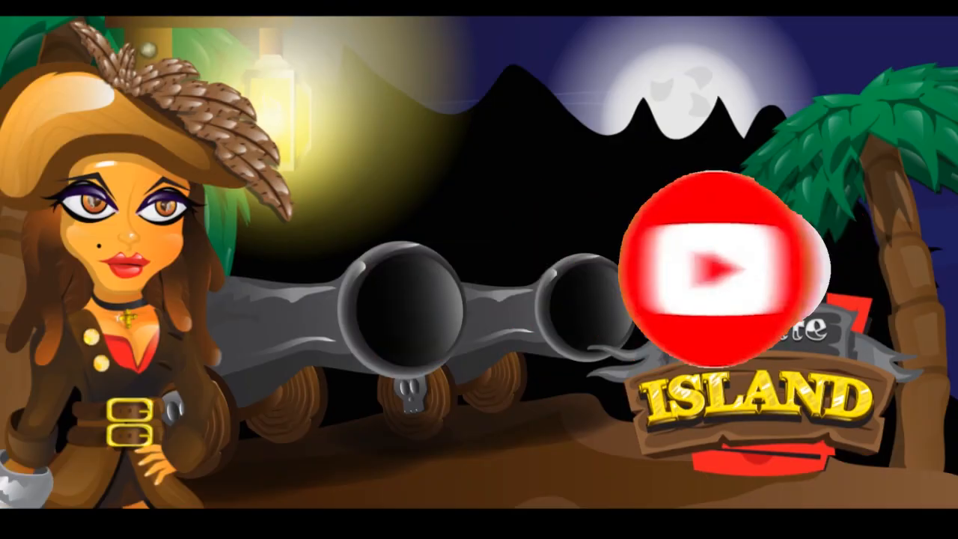